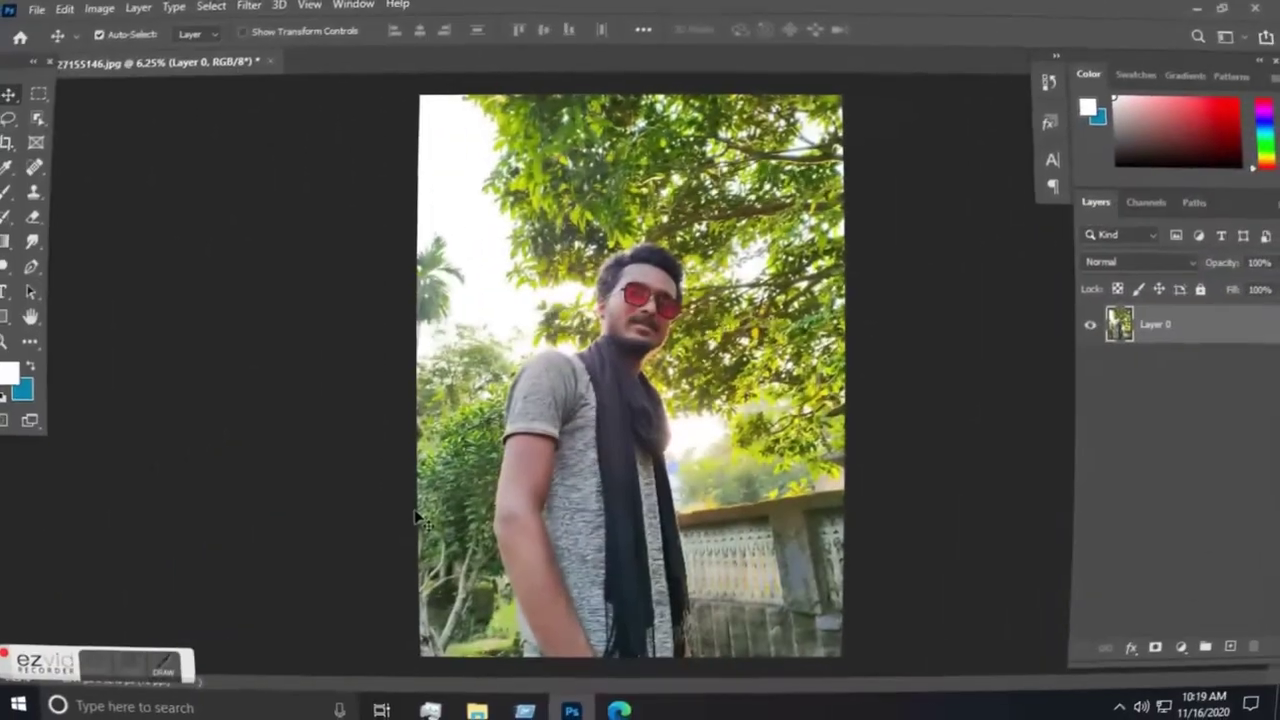
Duplicate Layer 0 with Ctrl+J and keep the new Layer 0 copy active.
key("super+r")
key("Return")
key("super+r")
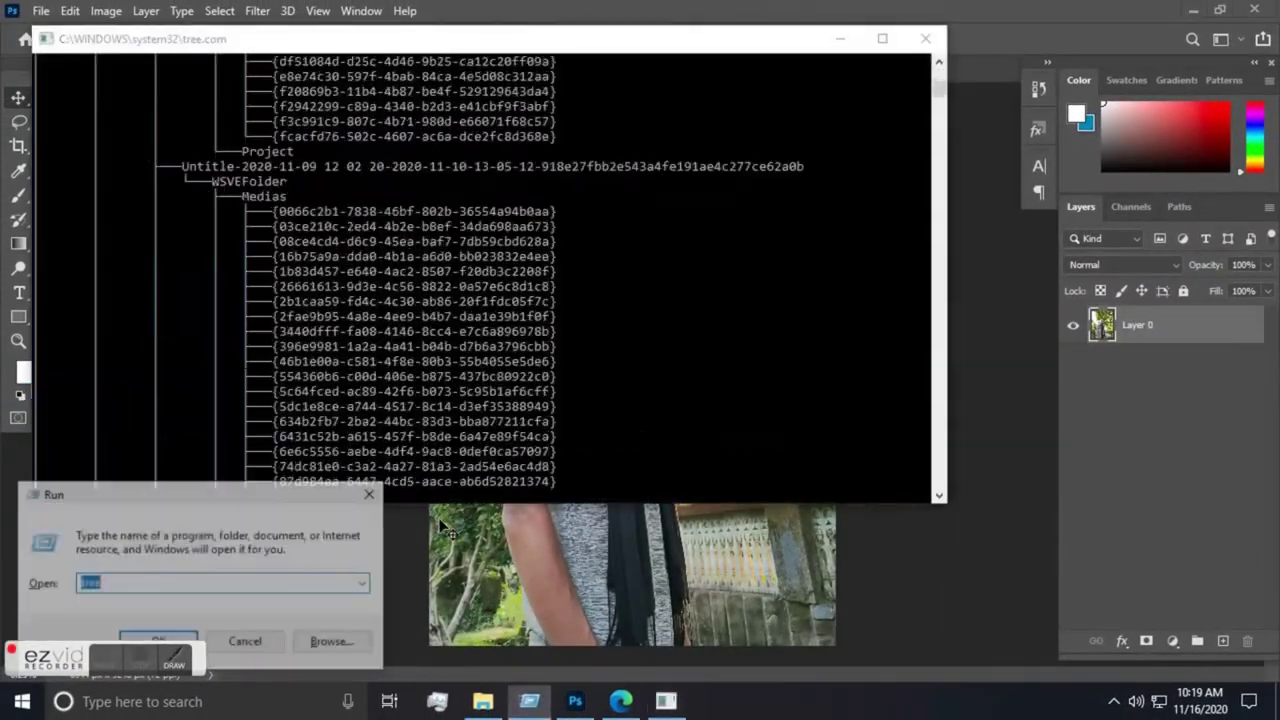
key("Return")
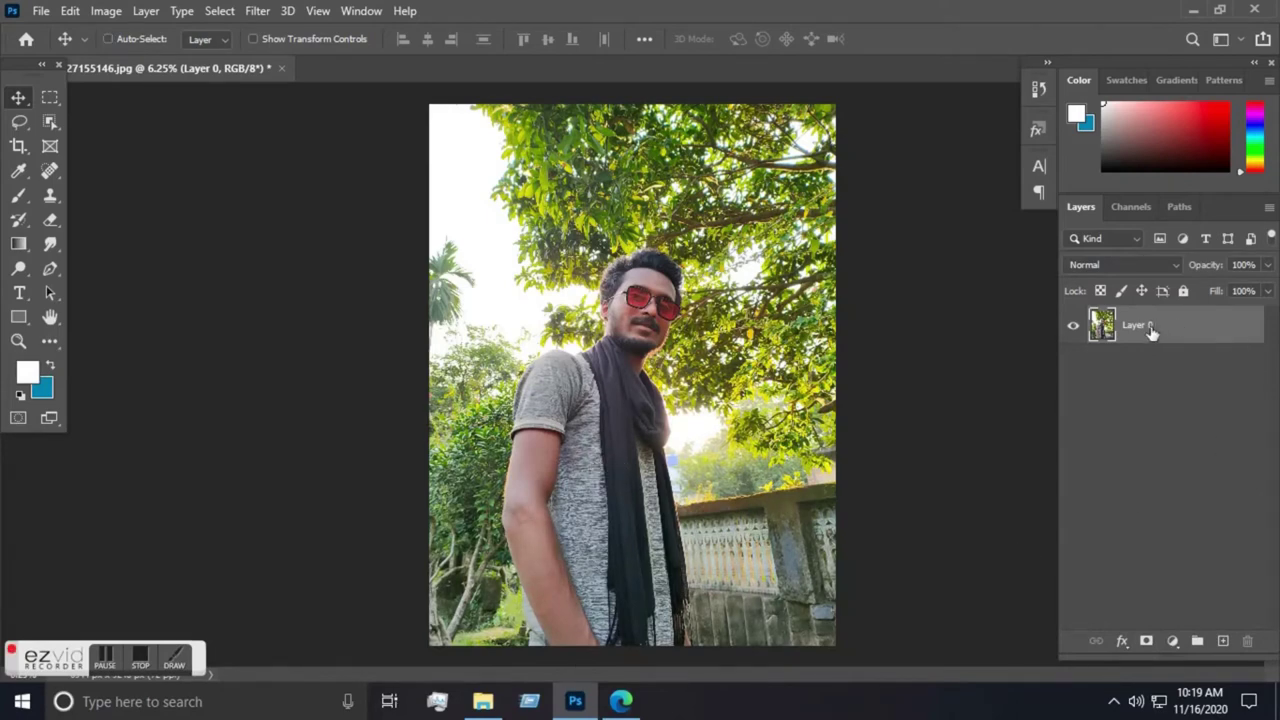
key("ctrl+j")
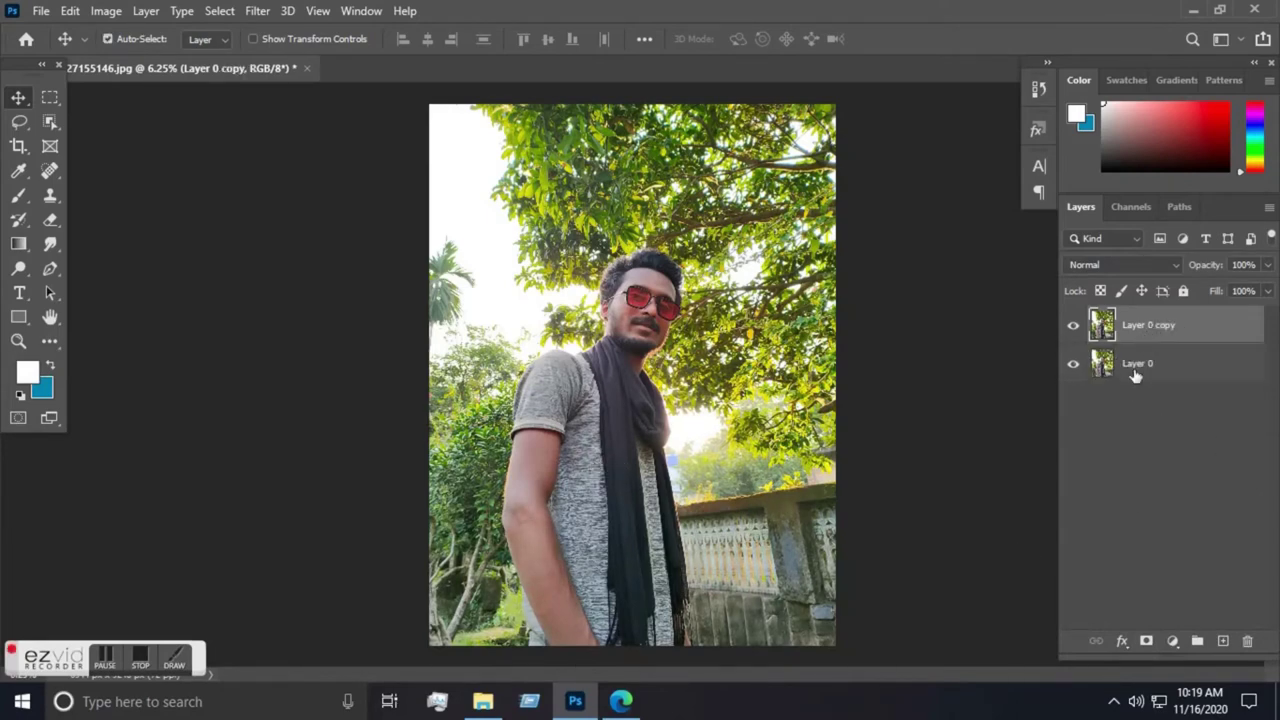
left_click(1112, 366)
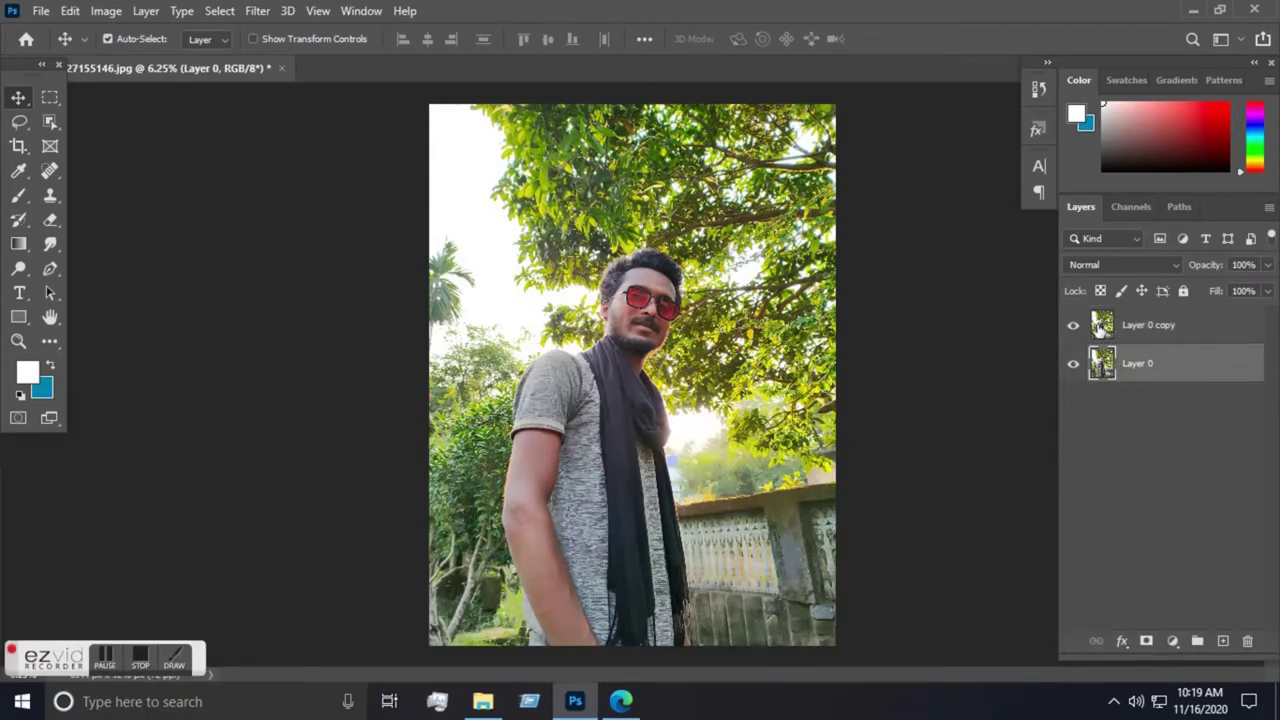
left_click(1100, 328)
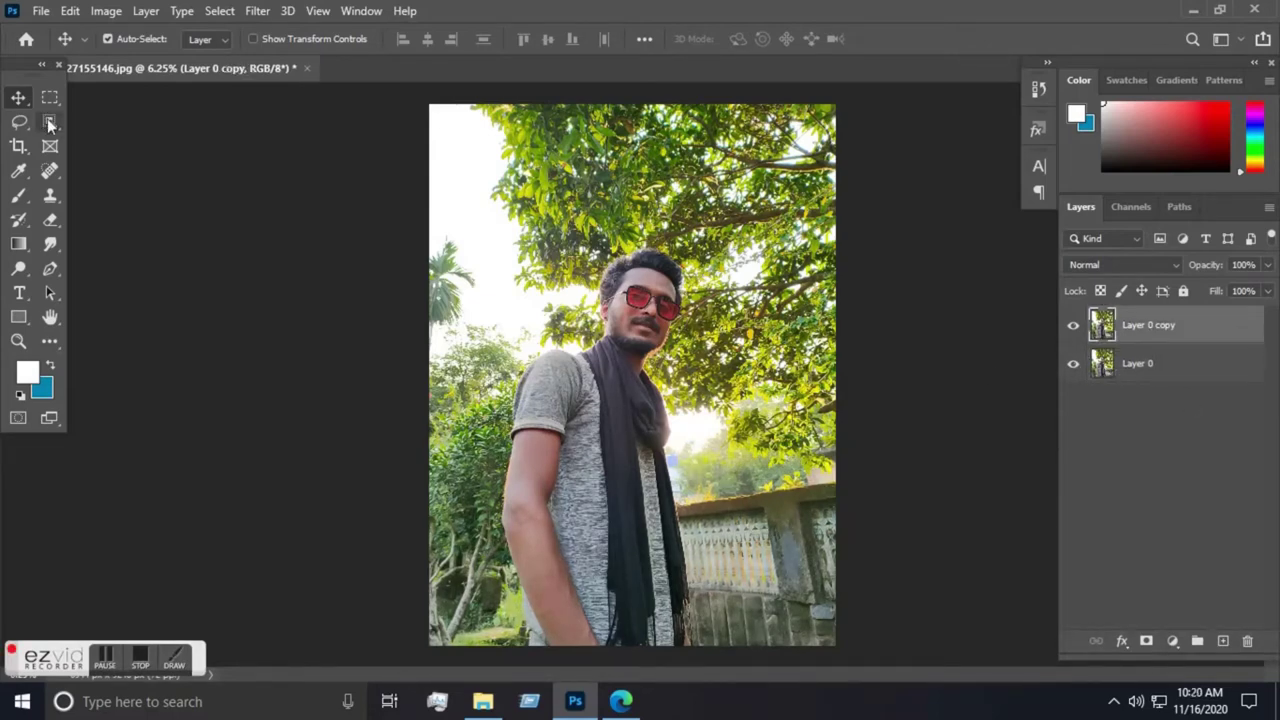
Select the man on the copy by boxing him with the Object Selection Tool.
left_click_drag(49, 122, 124, 123)
left_click(124, 123)
left_click_drag(463, 193, 726, 652)
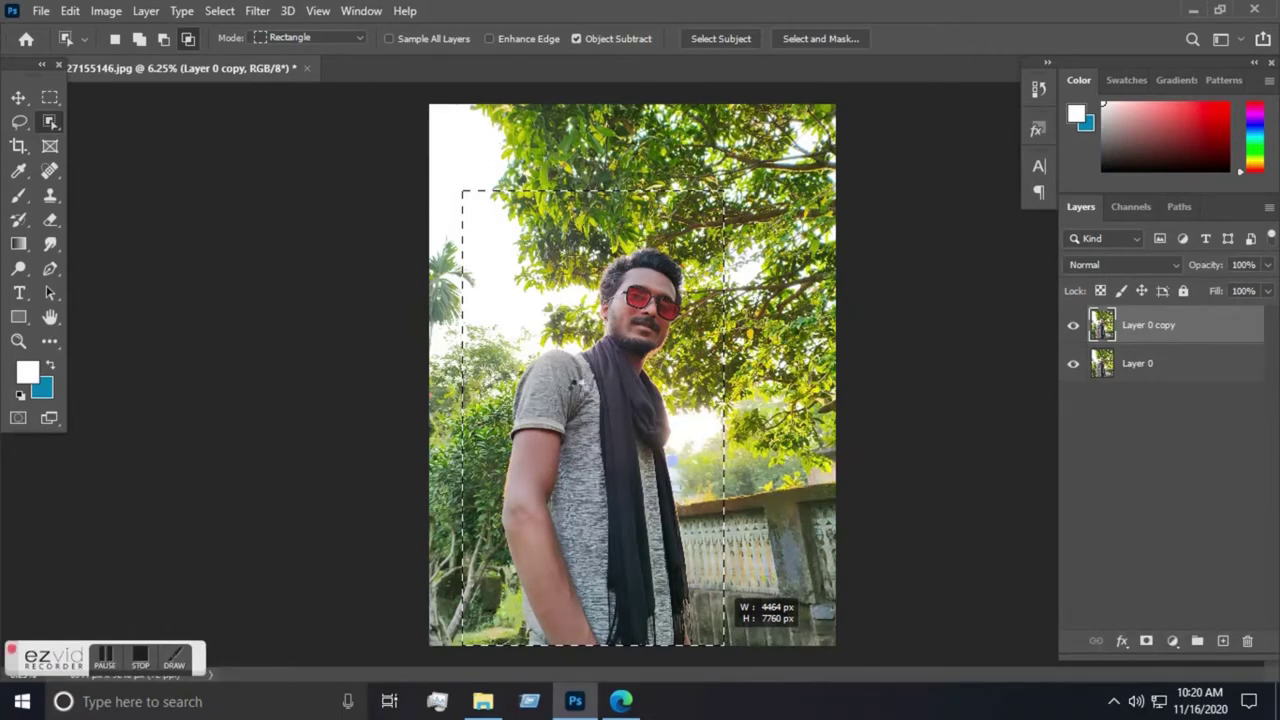
key("XF86AudioRaiseVolume")
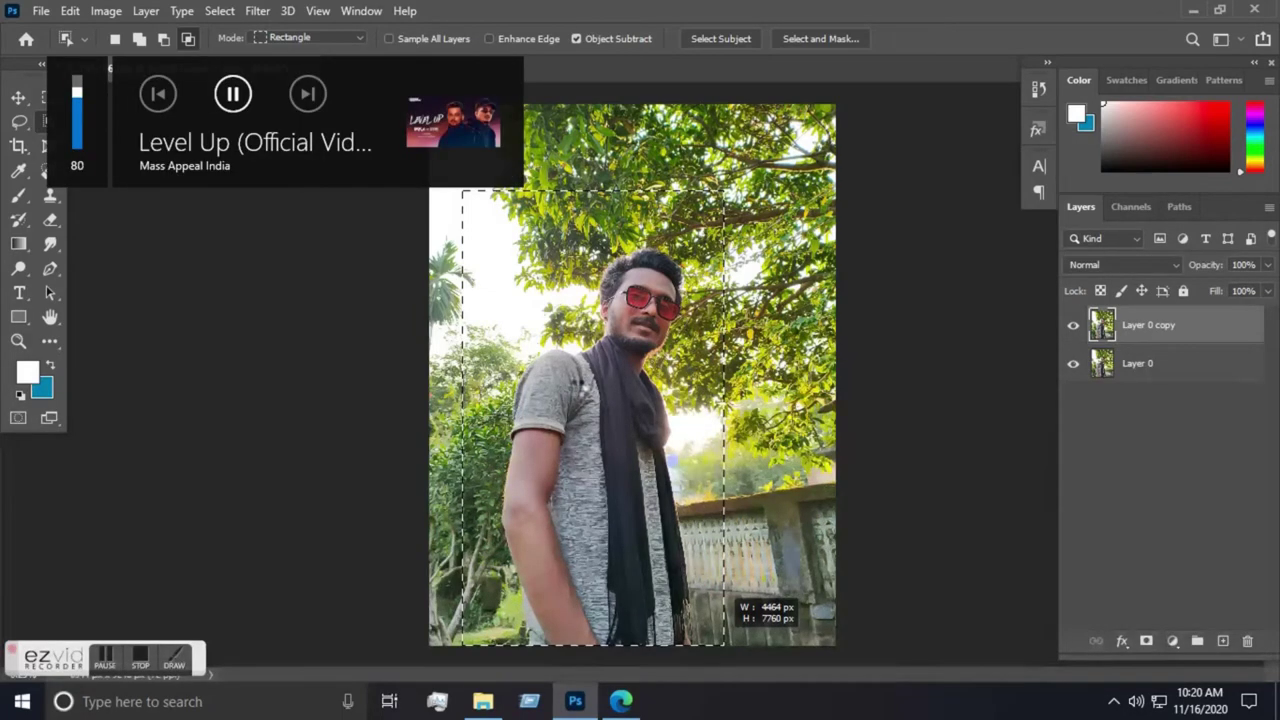
left_click_drag(724, 645, 724, 645)
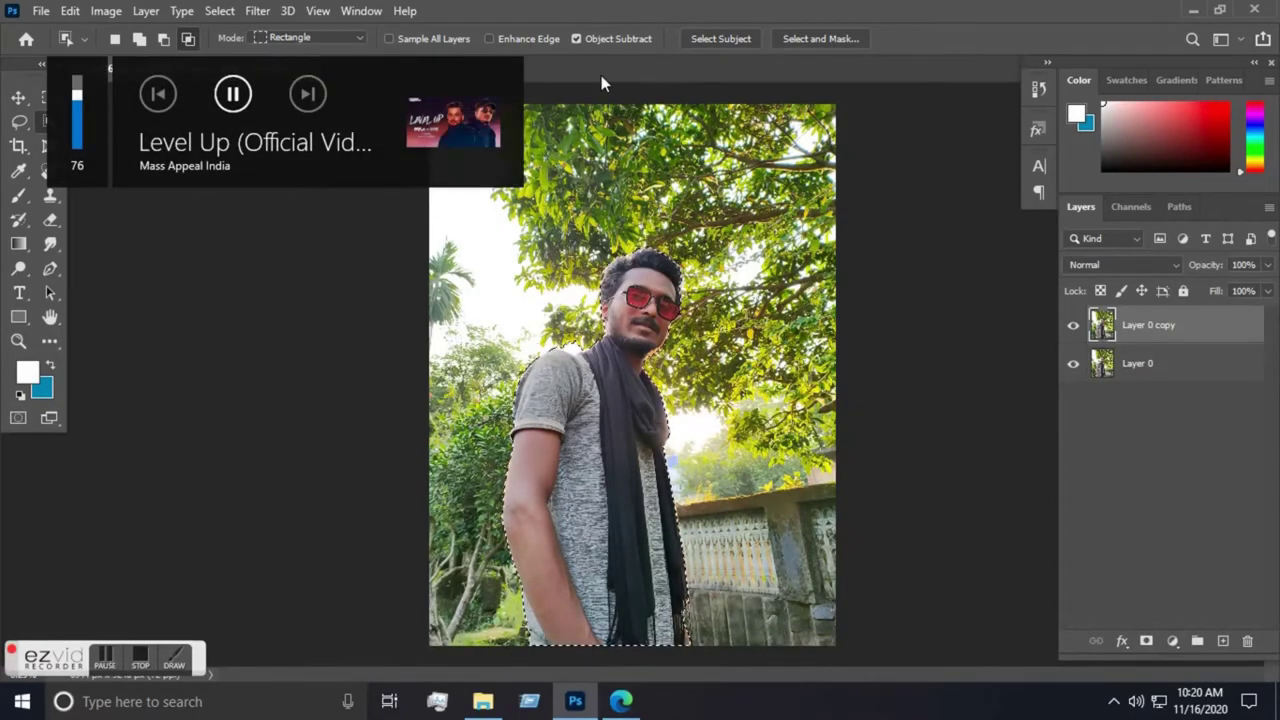
left_click(18, 97)
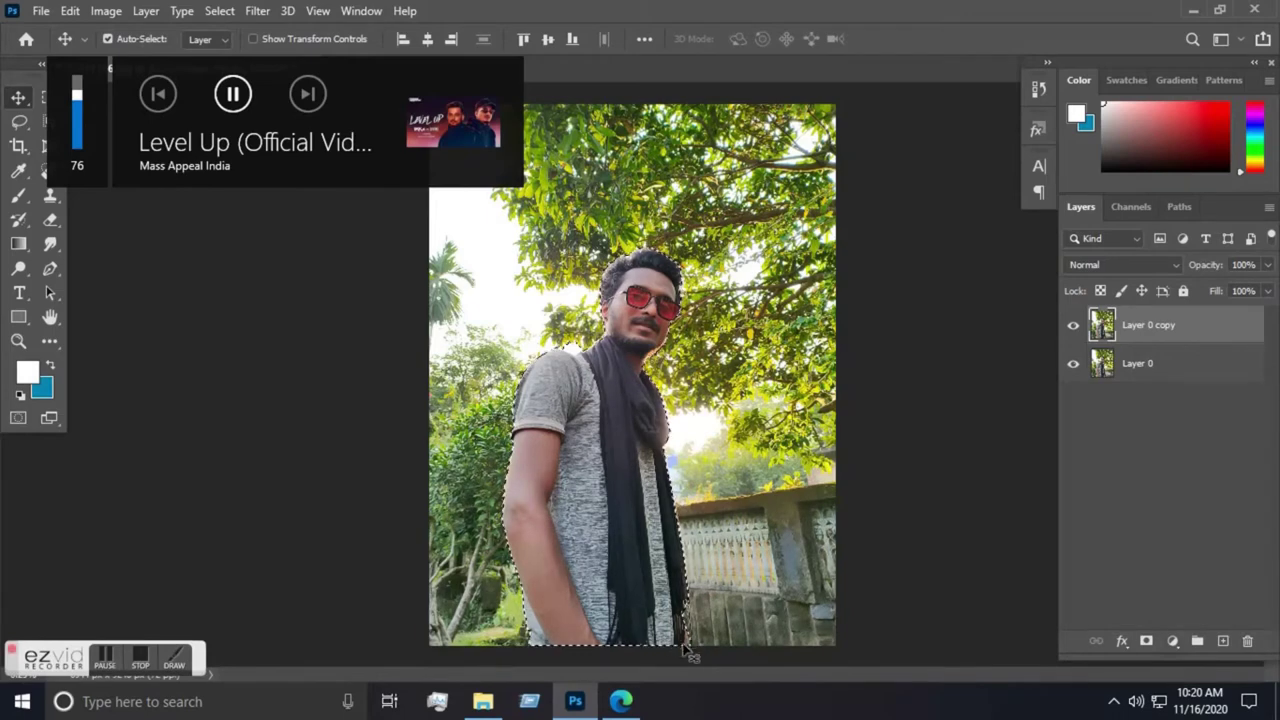
Mask Layer 0 copy to the selected man and open Select and Mask.
left_click(1146, 641)
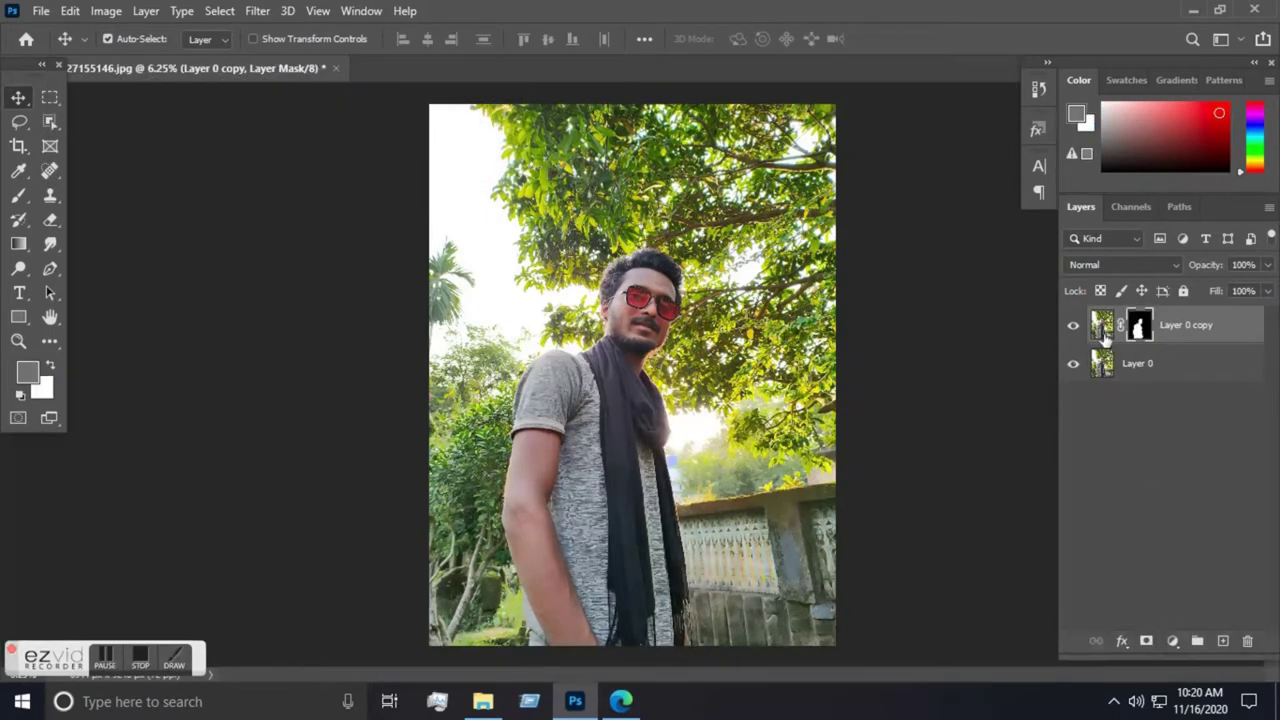
left_click(219, 11)
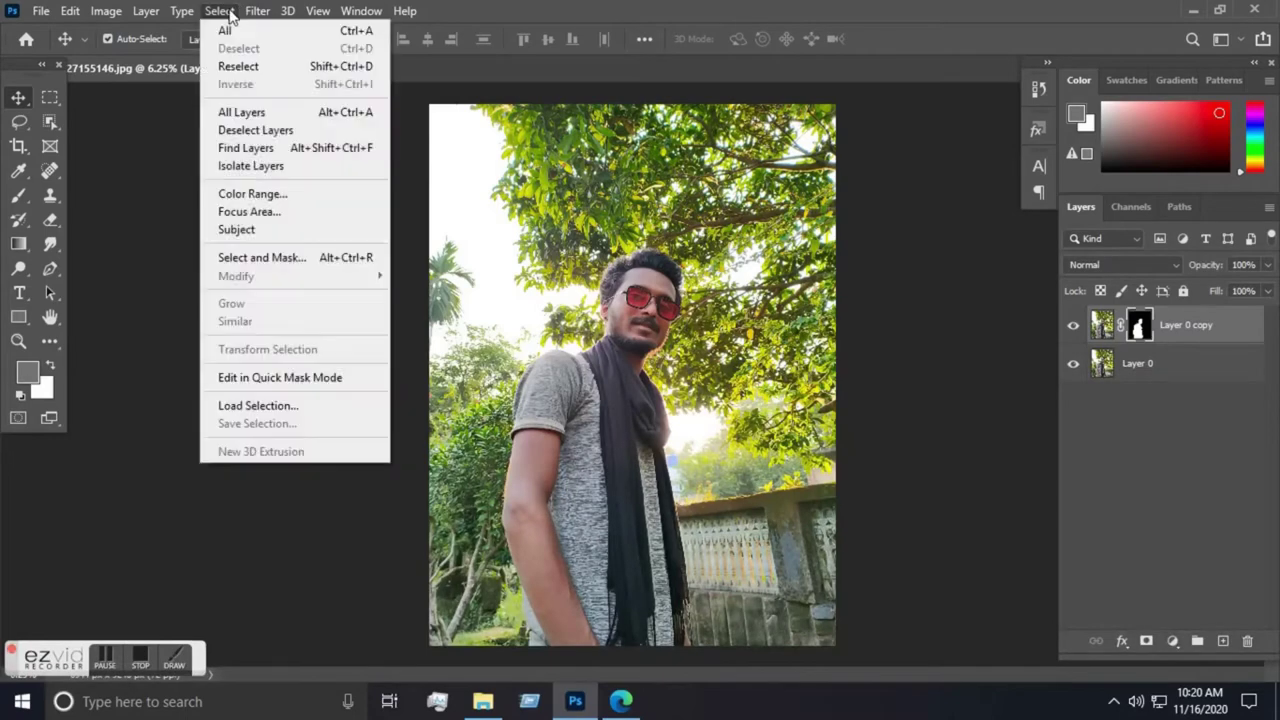
left_click(262, 257)
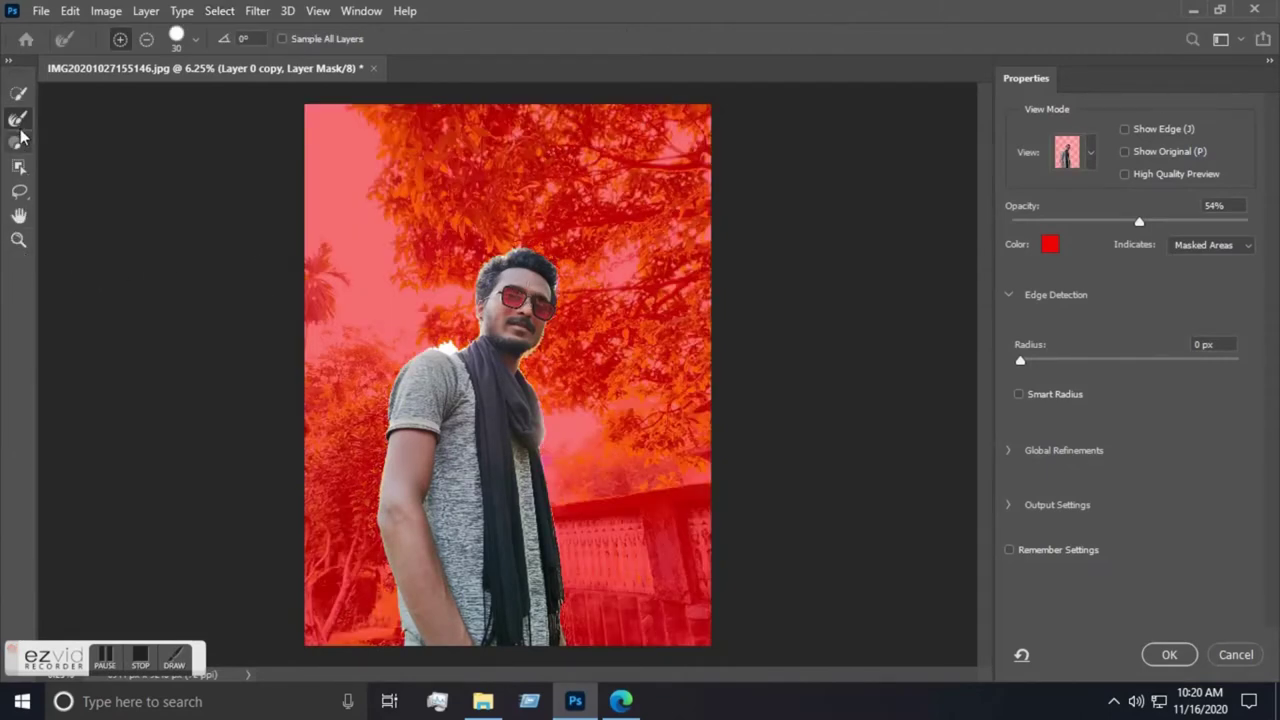
Zoom in on the man's head and refine the mask edge at the hairline.
left_click_drag(458, 253, 688, 311)
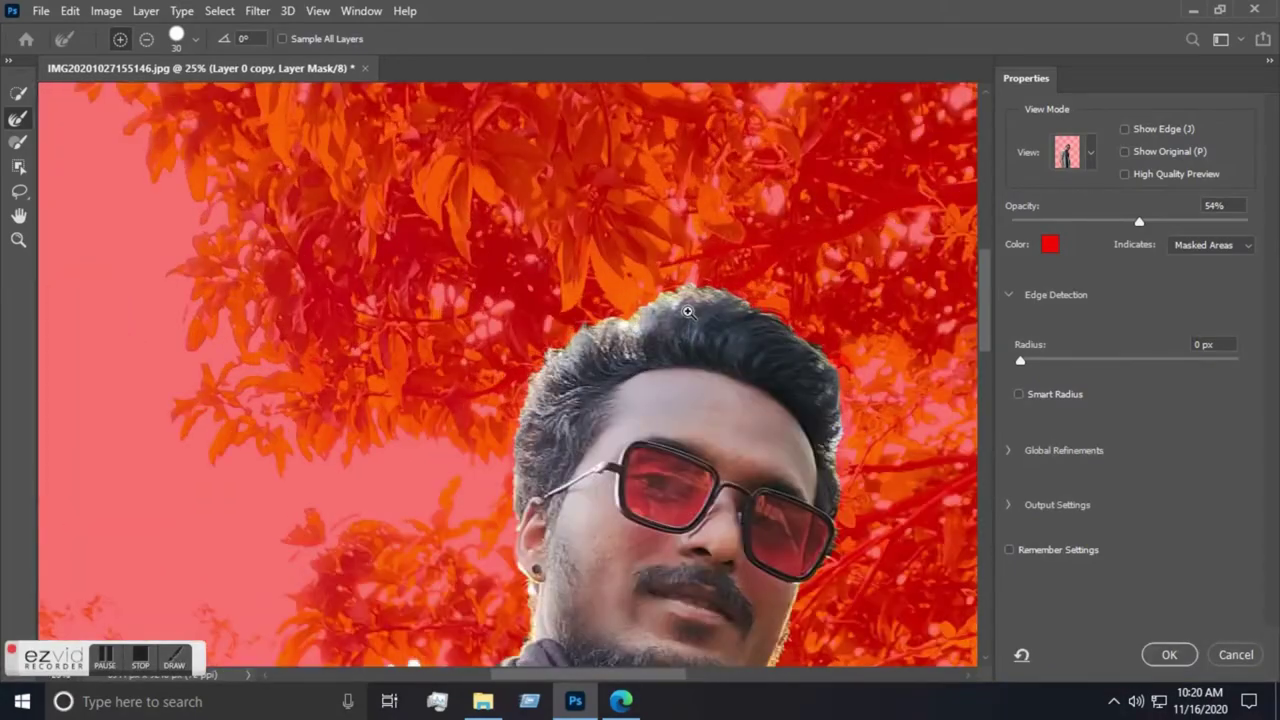
left_click(688, 311)
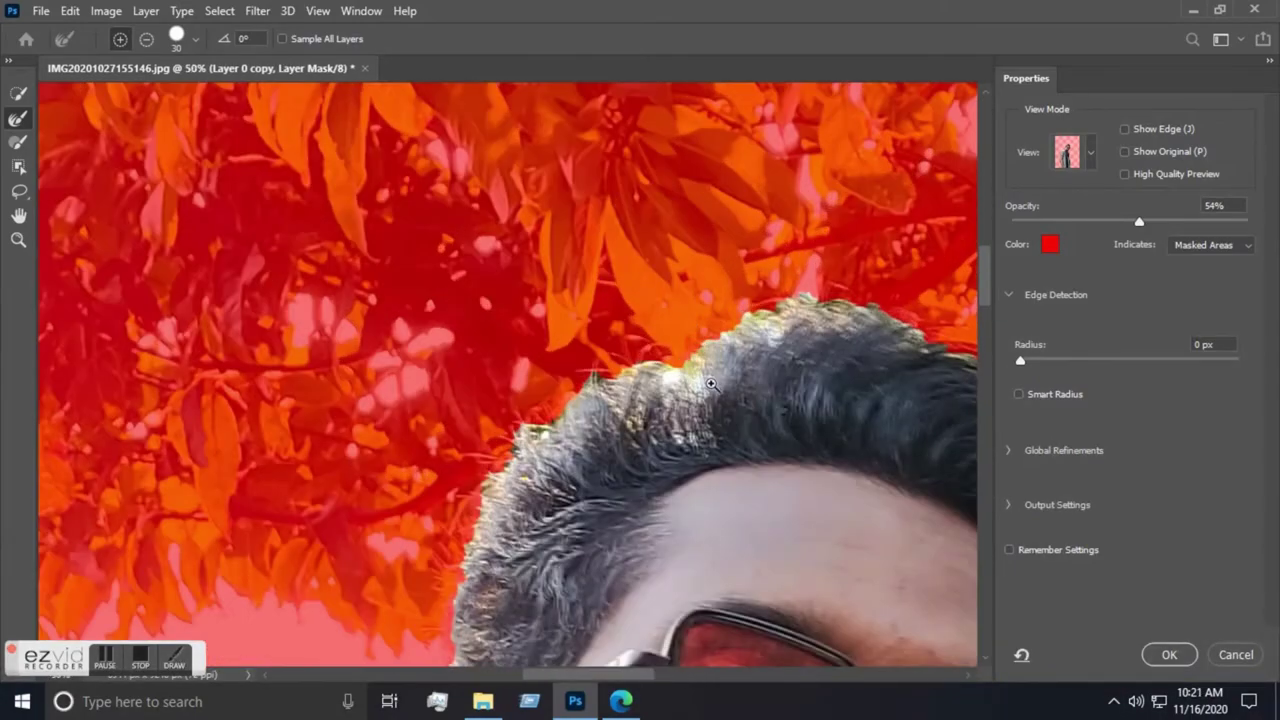
mouse_move(727, 366)
left_mouse_down()
mouse_move(823, 366)
mouse_move(669, 417)
left_mouse_up()
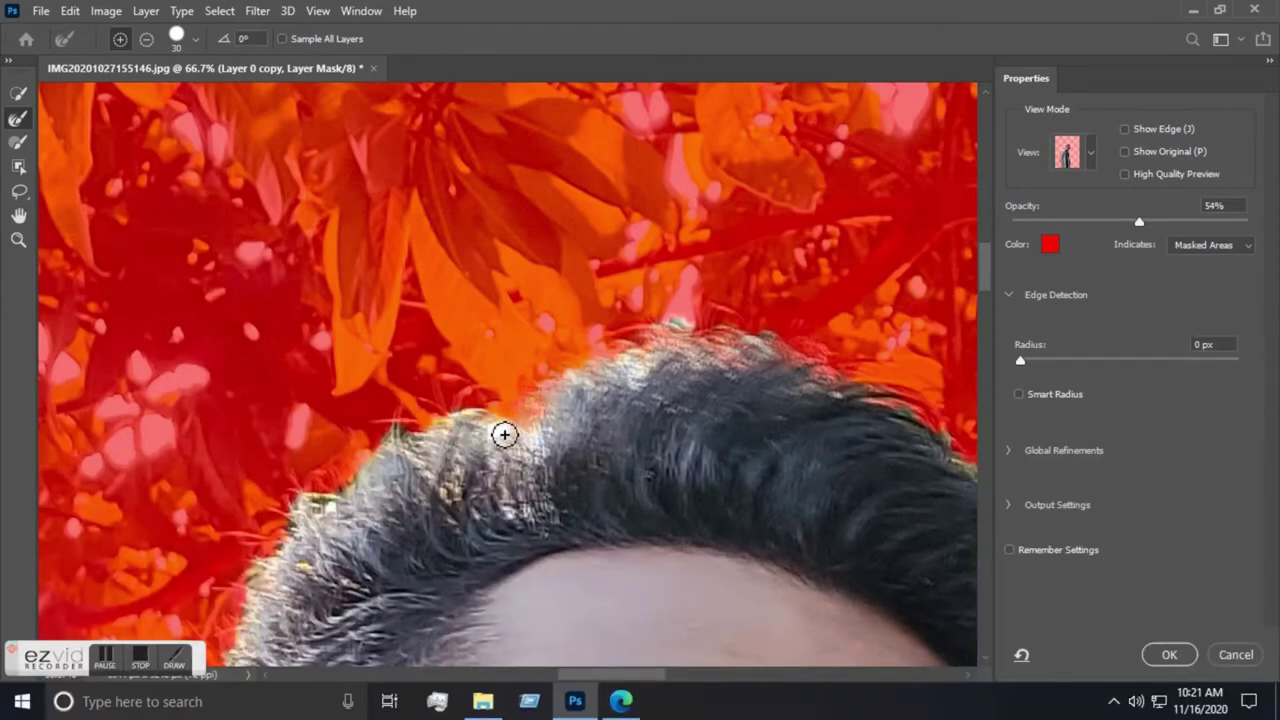
left_click(499, 432)
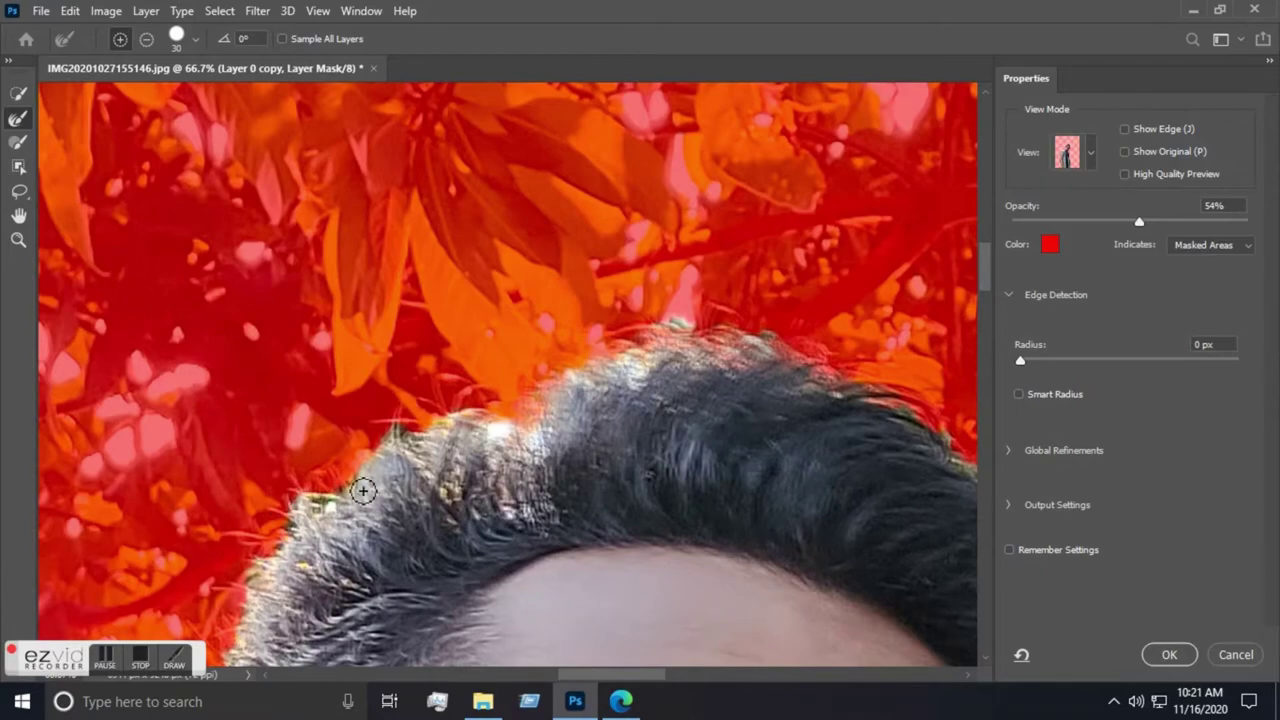
scroll(451, 417, "down", 5)
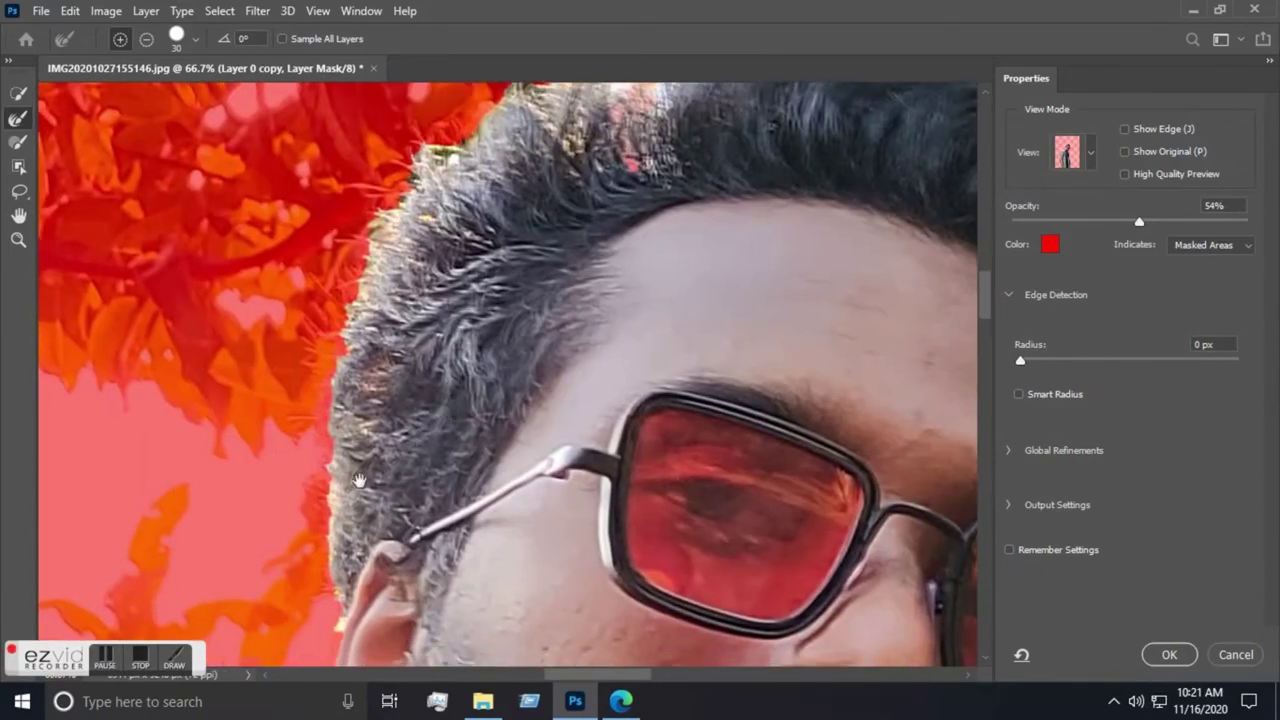
Brush the Refine Edge along the top hairline, ear and neck to recover fine edges.
scroll(446, 417, "down", 3)
left_click_drag(443, 375, 465, 503)
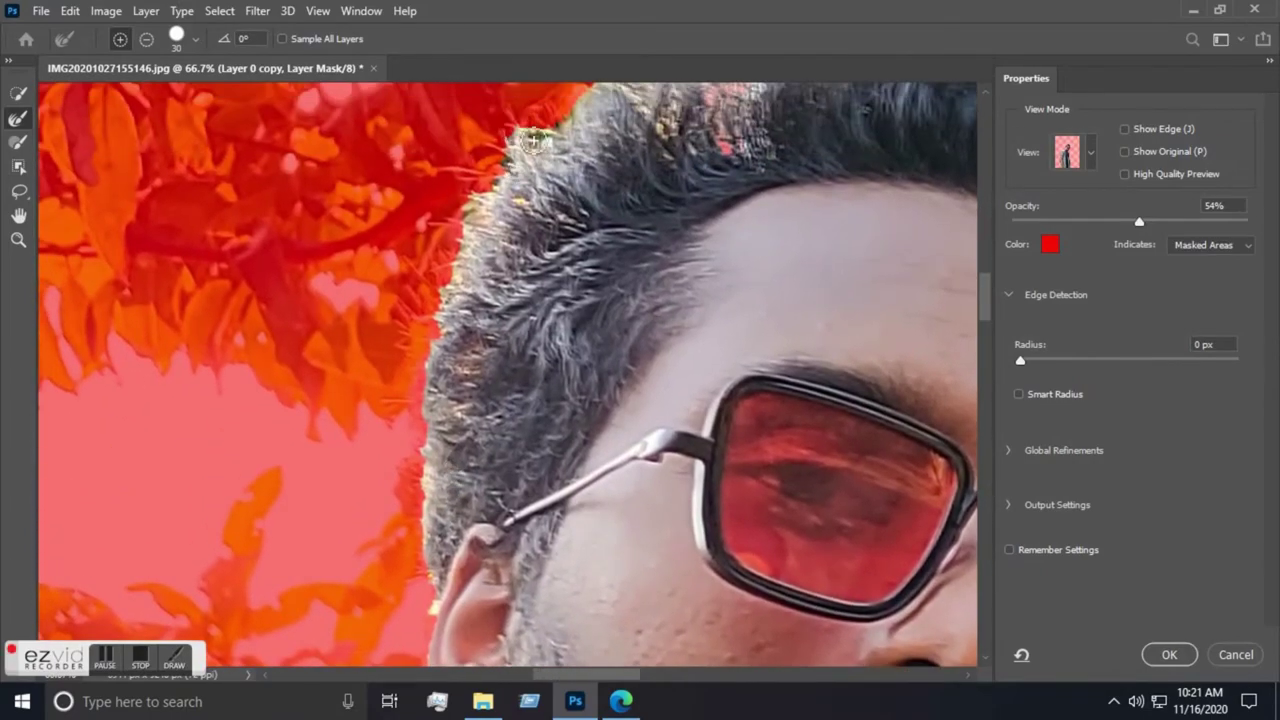
mouse_move(537, 142)
left_mouse_down()
mouse_move(446, 339)
mouse_move(434, 605)
left_mouse_up()
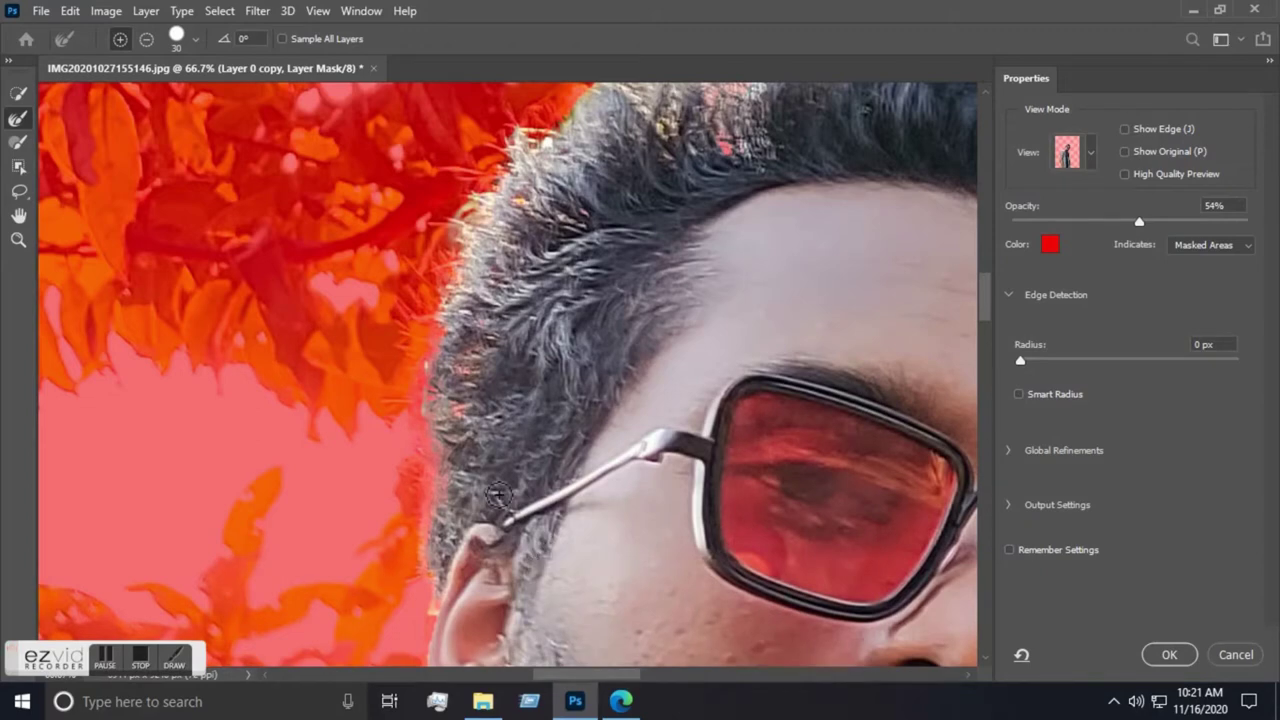
left_click_drag(500, 600, 541, 428)
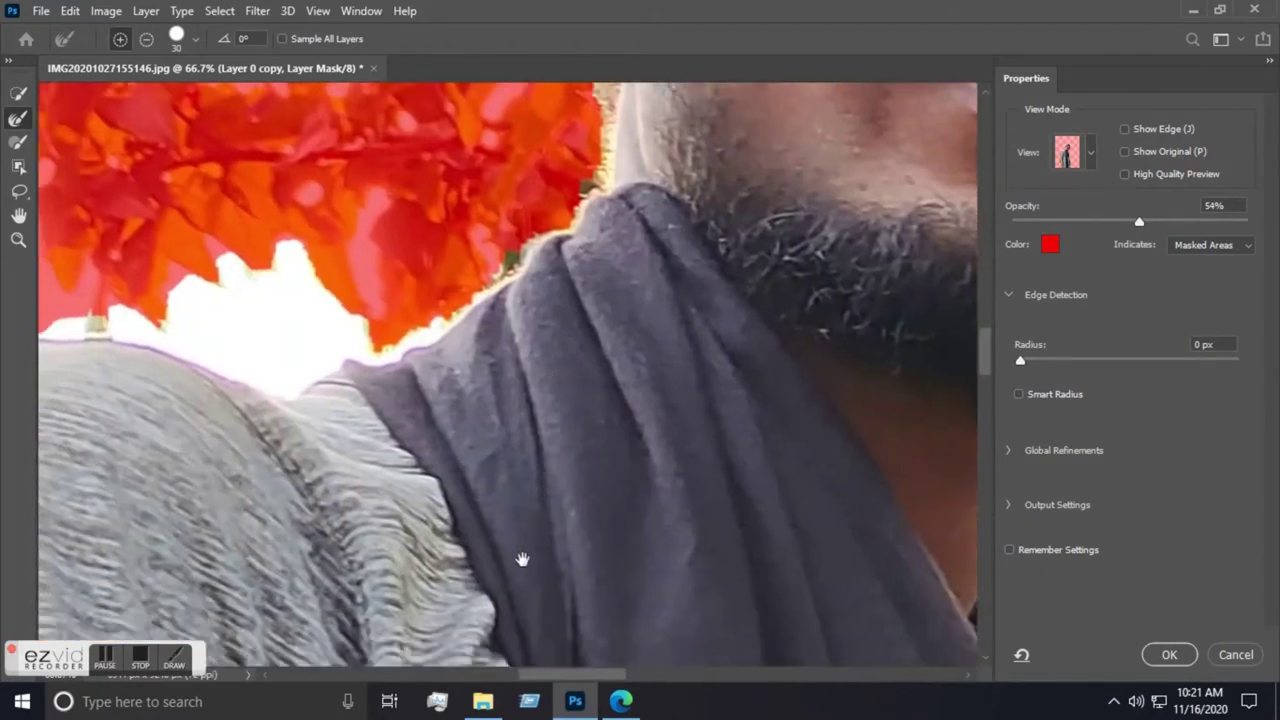
left_click_drag(523, 557, 571, 349)
mouse_move(578, 220)
left_mouse_down()
mouse_move(647, 294)
mouse_move(645, 375)
mouse_move(529, 522)
mouse_move(376, 591)
left_mouse_up()
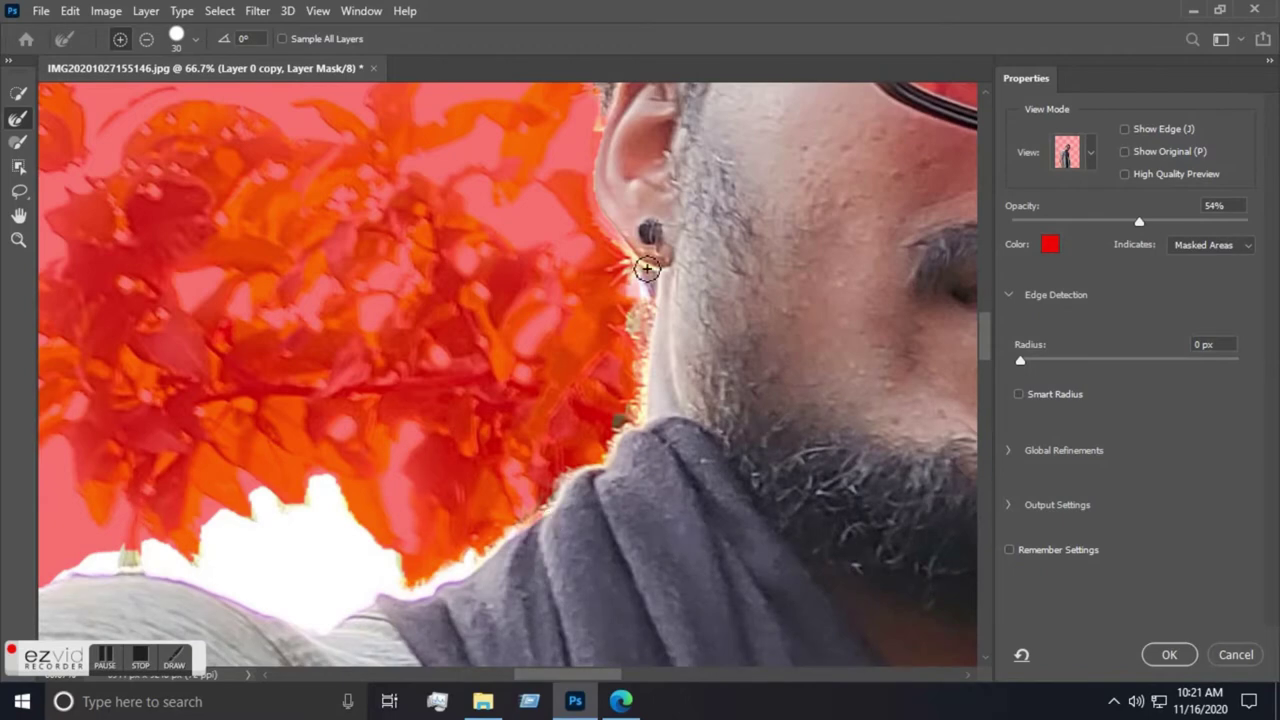
left_click_drag(646, 246, 646, 234)
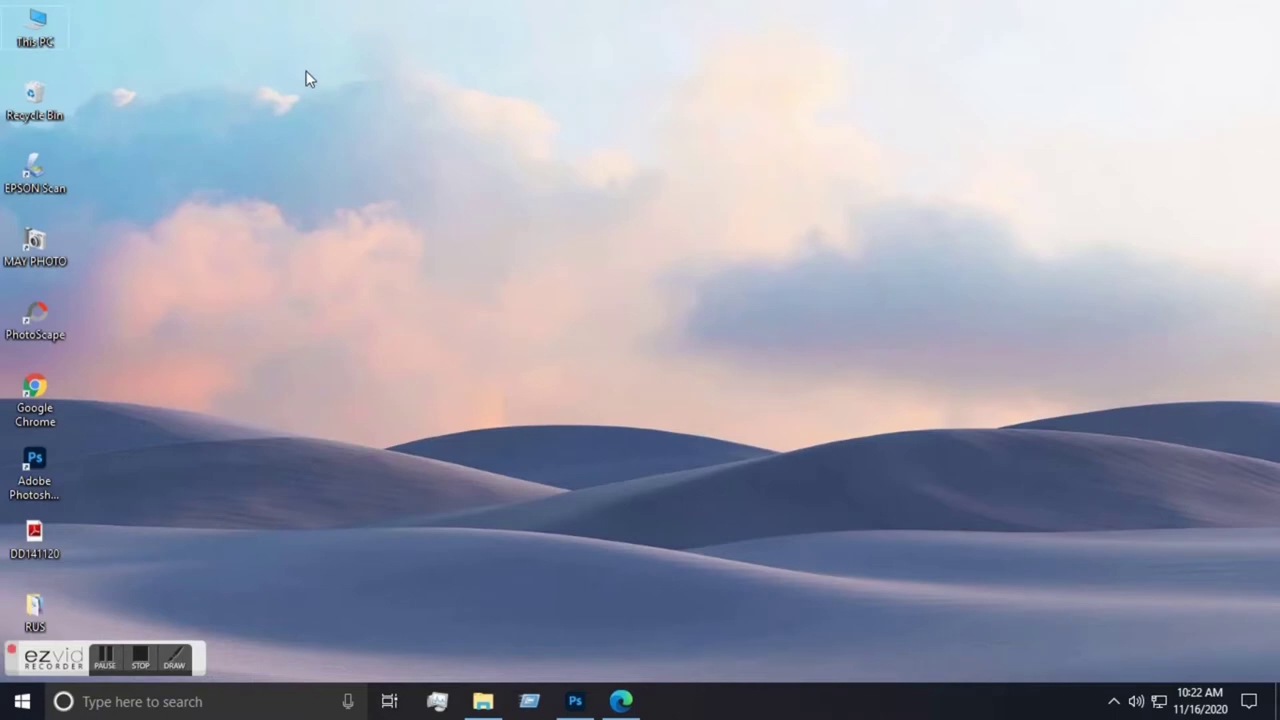
Close the Edge music-video window from the taskbar and refresh the desktop.
right_click(337, 157)
left_click(341, 156)
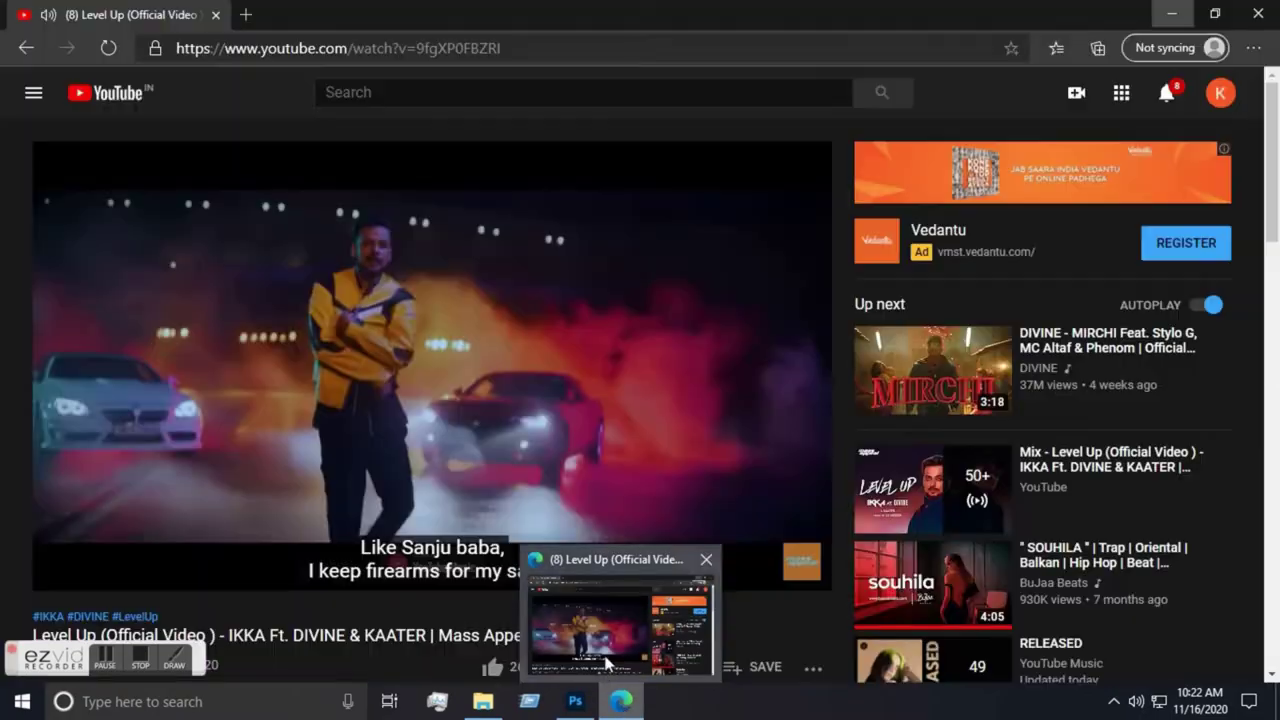
right_click(618, 700)
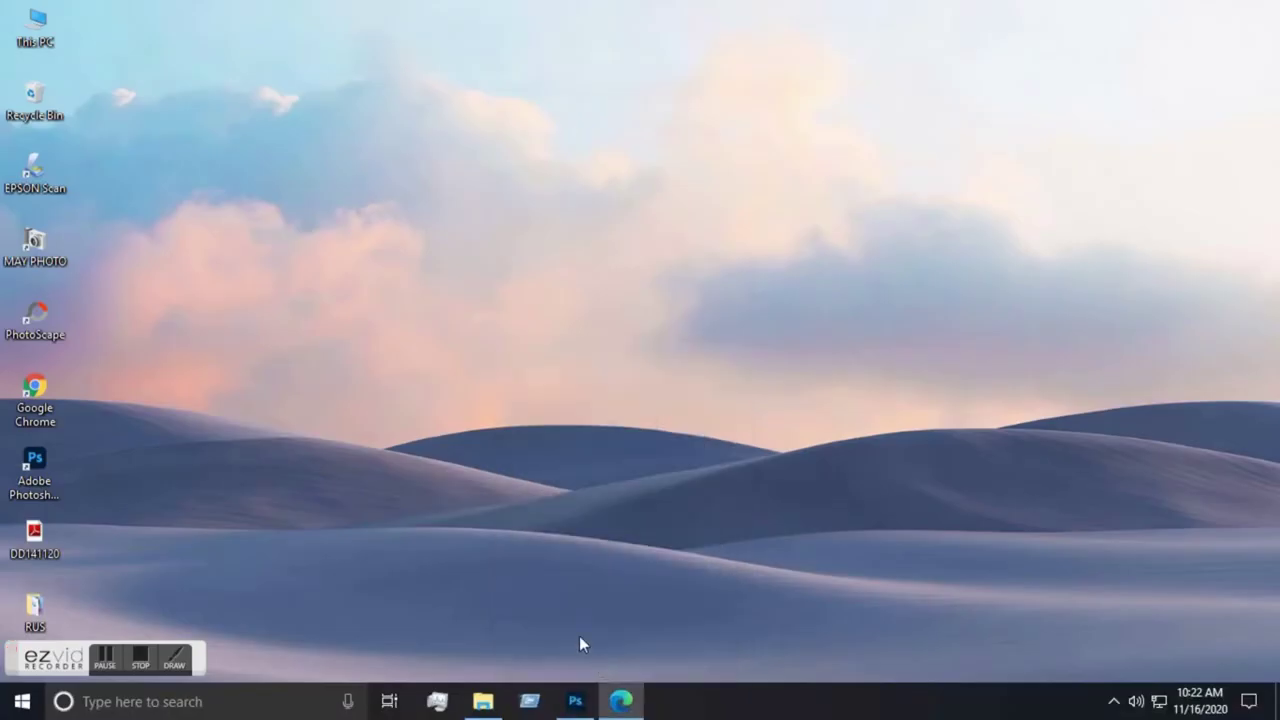
right_click(377, 237)
left_click(415, 320)
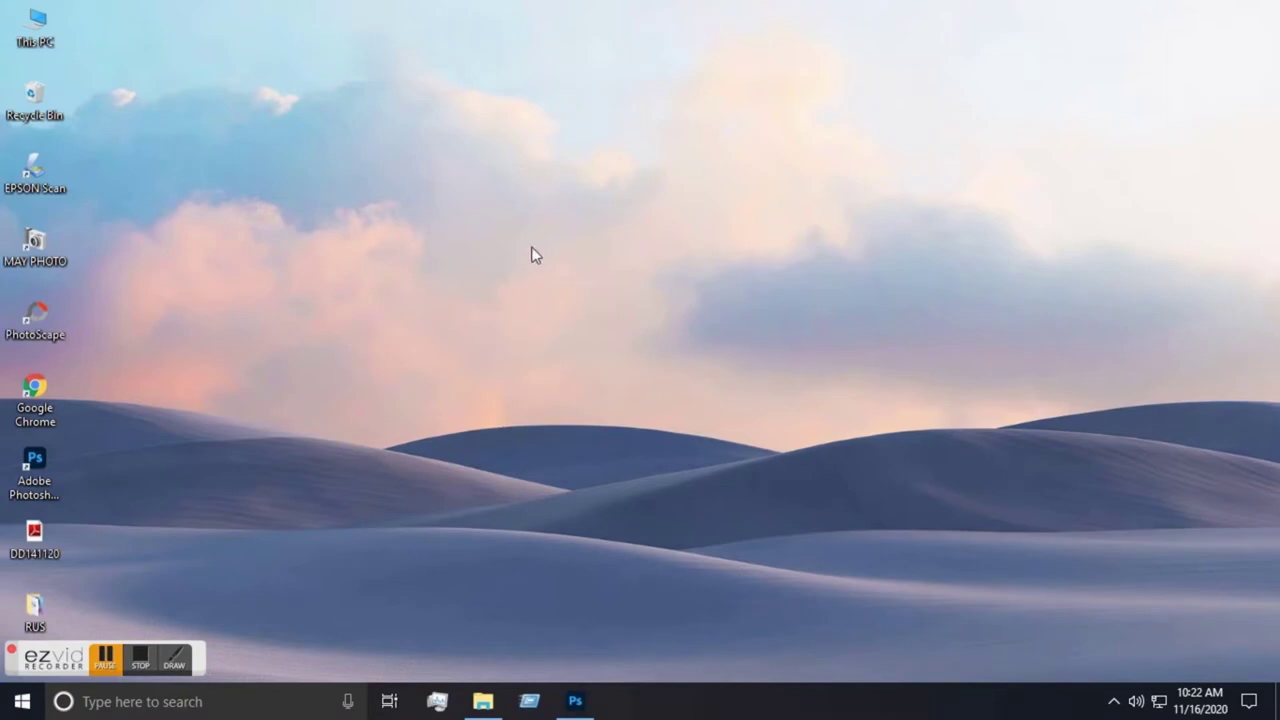
right_click(521, 187)
left_click(558, 272)
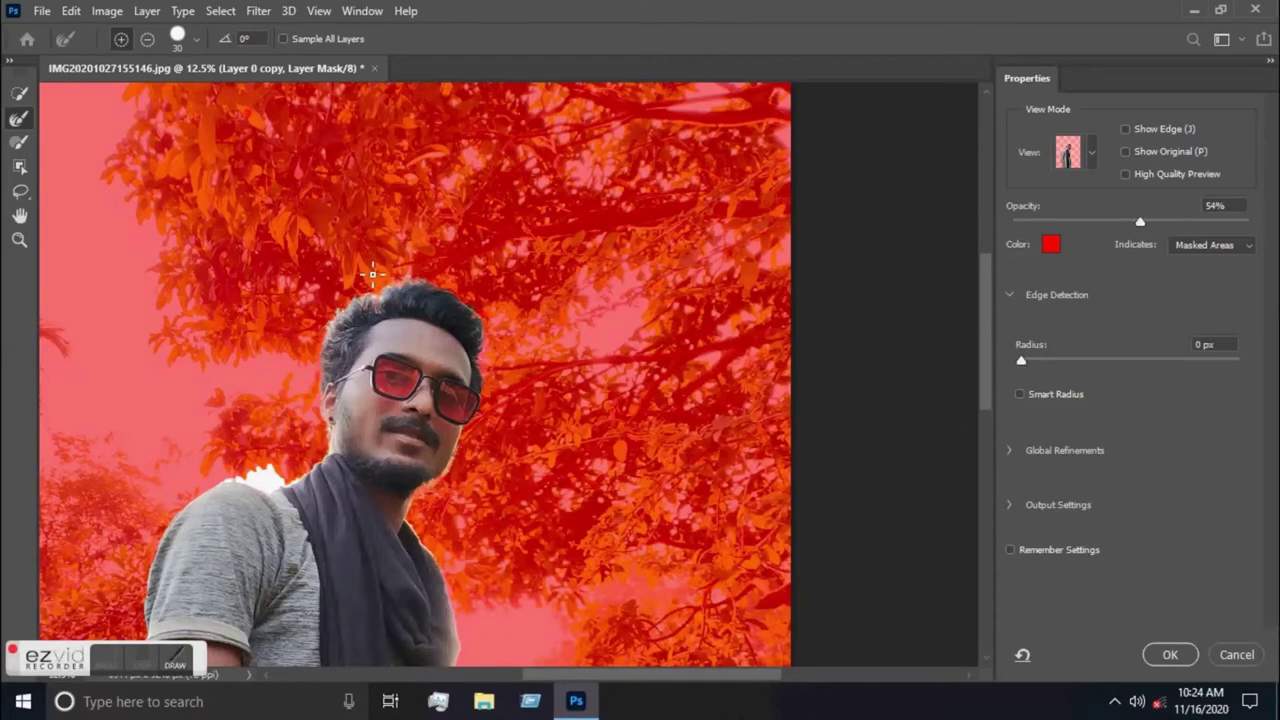
Apply the refined mask to Layer 0 copy and zoom out to the whole photo.
left_click(1170, 655)
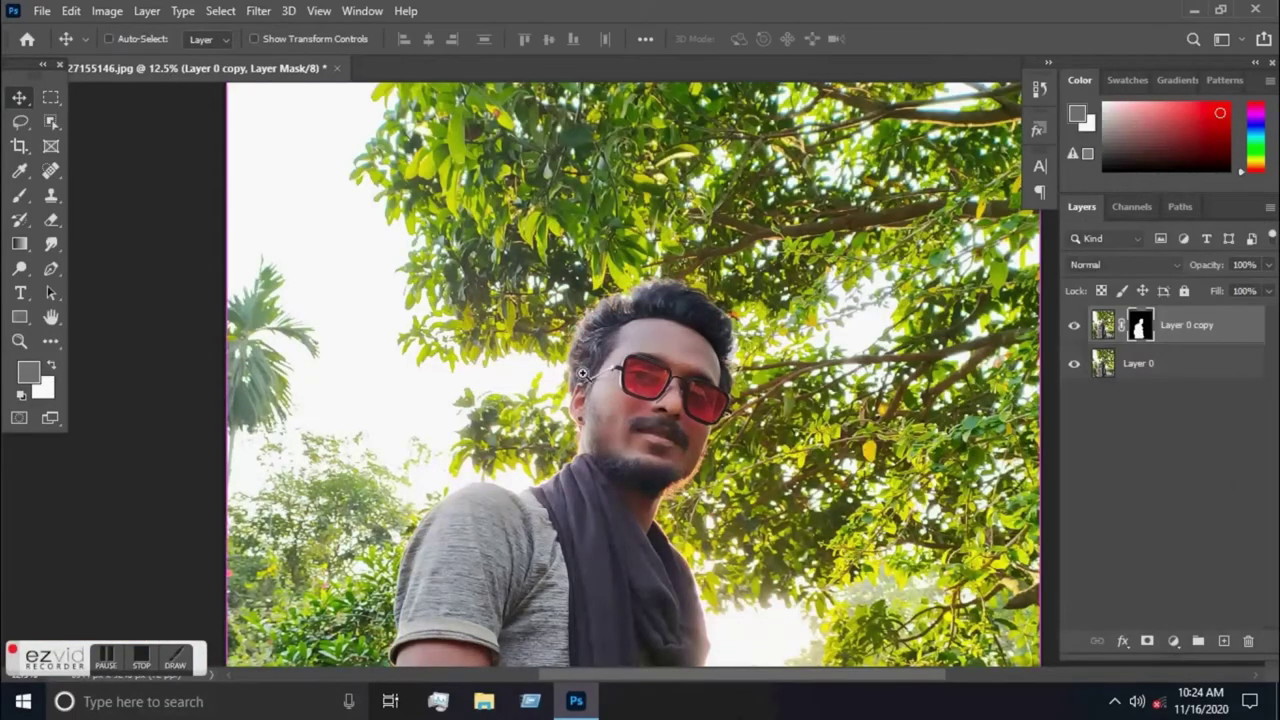
key("ctrl+minus")
key("ctrl+minus")
key("ctrl+minus")
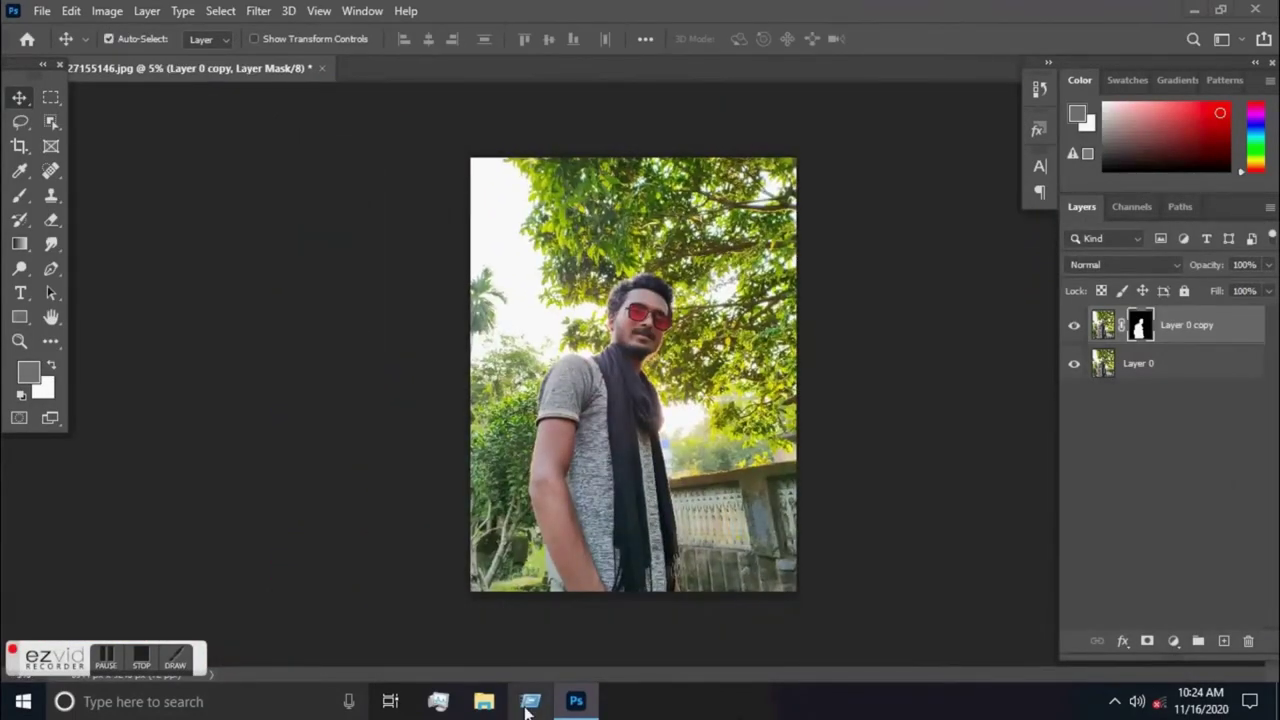
key("super+r")
key("Return")
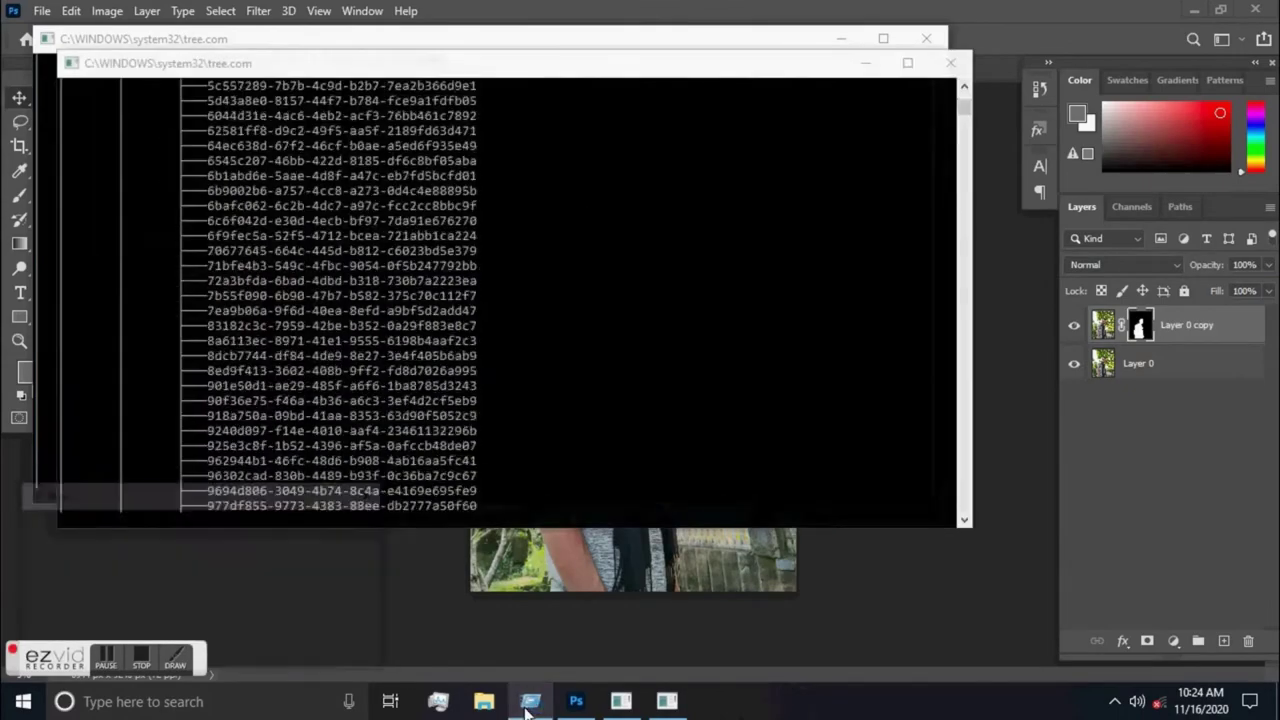
key("super+r")
key("Return")
key("super+r")
key("Return")
key("super+r")
key("Return")
key("super+r")
key("Return")
key("super+r")
key("Return")
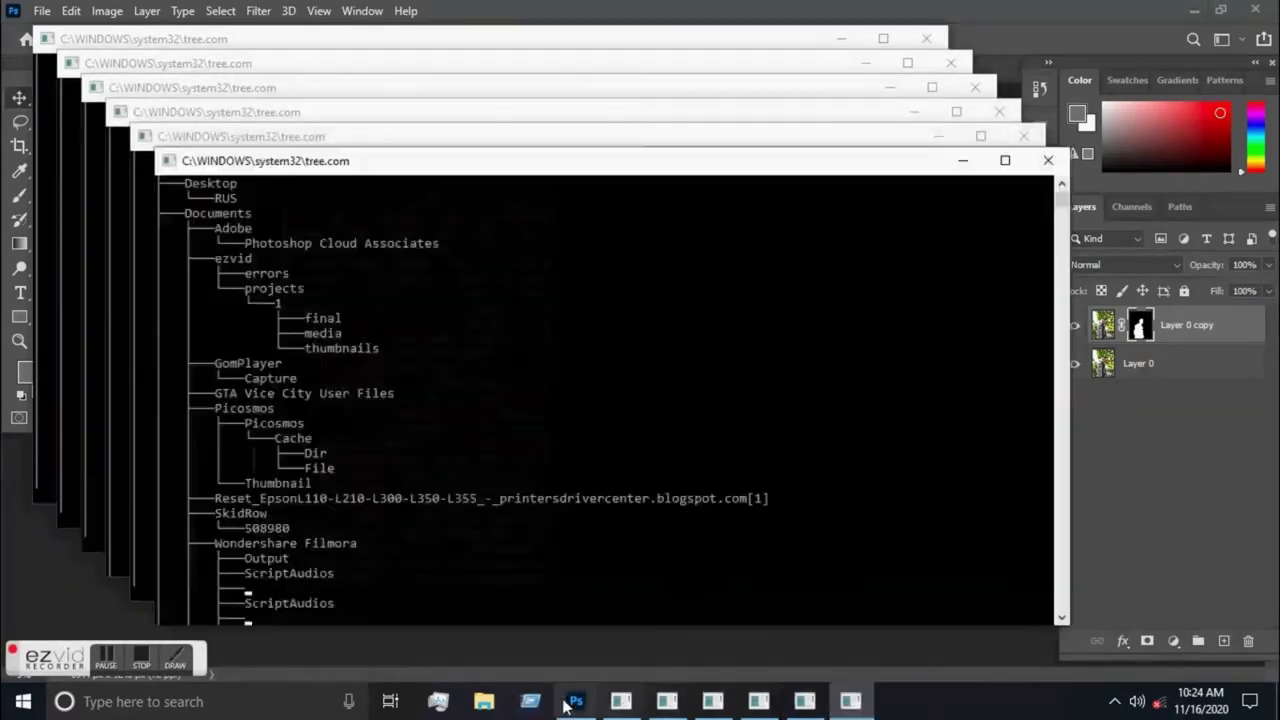
Return to the portrait document and make Layer 0 the active layer.
left_click(576, 701)
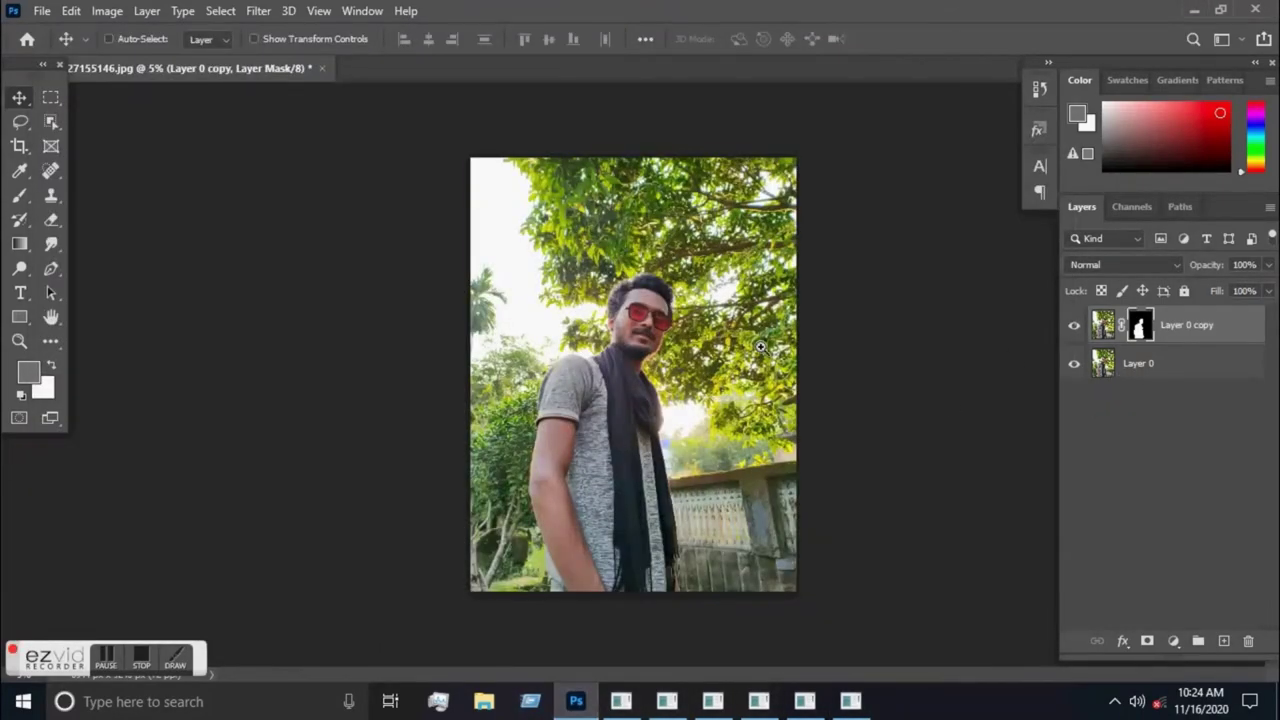
scroll(763, 349, "up", 1)
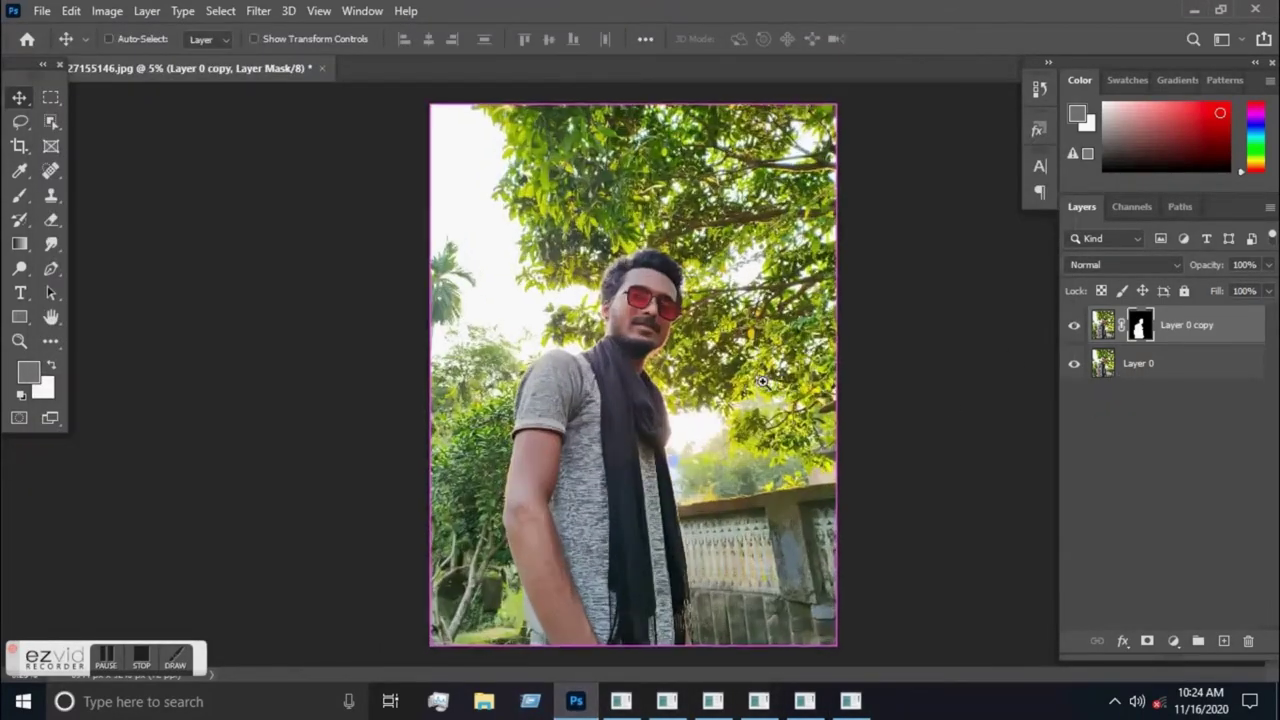
left_click(1102, 366)
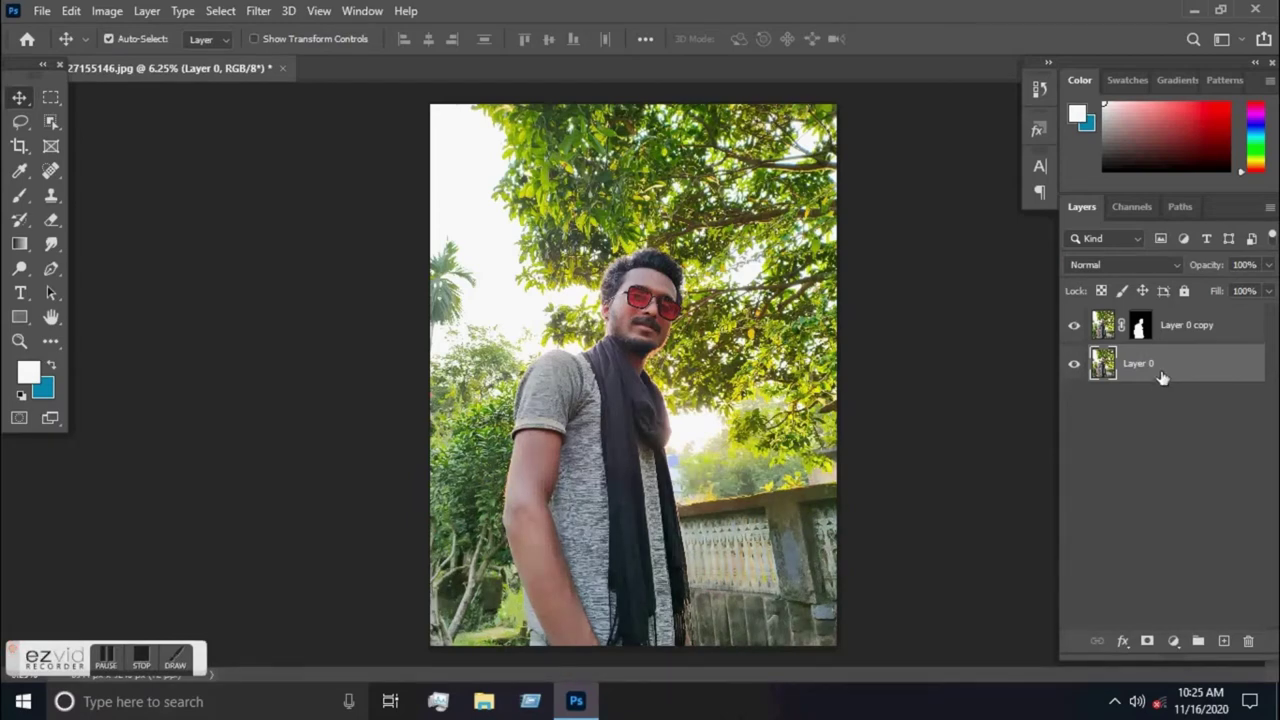
key("ctrl")
Load the Layer 0 copy mask as a selection and switch to Quick Selection.
left_click(1150, 334, "ctrl")
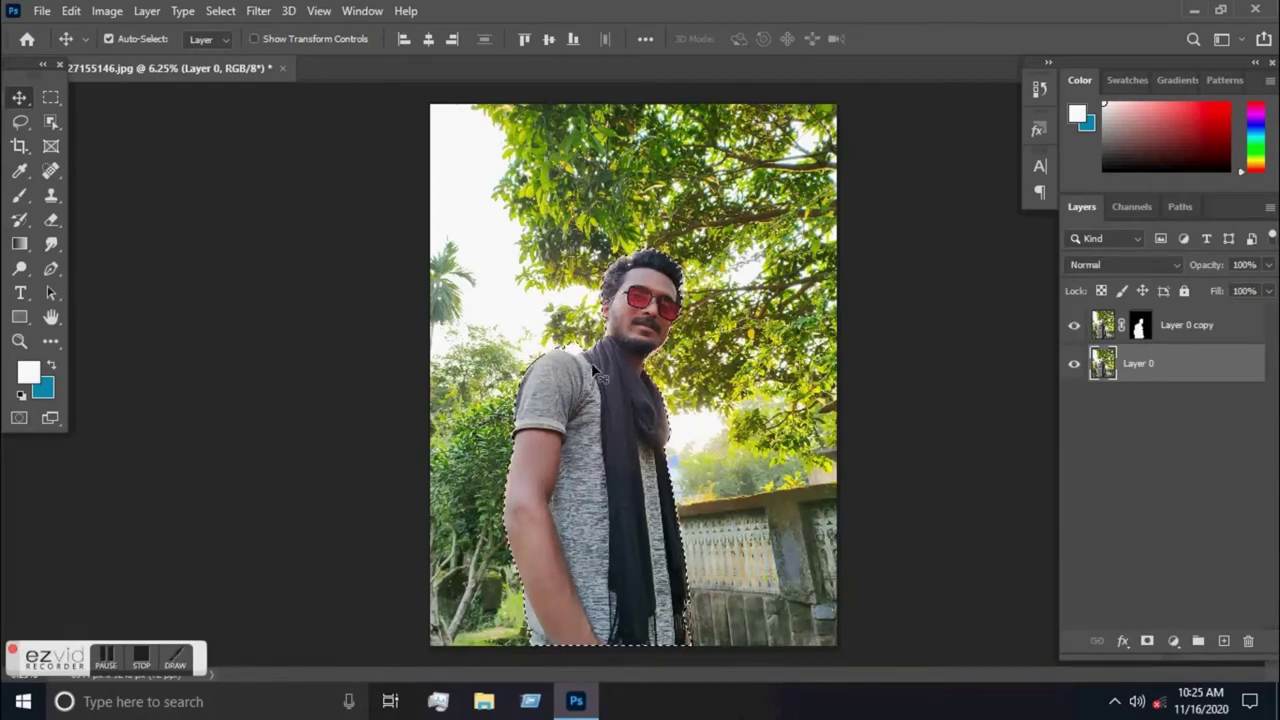
right_click(59, 119)
left_click(120, 137)
scroll(570, 300, "up", 2)
scroll(590, 380, "up", 2)
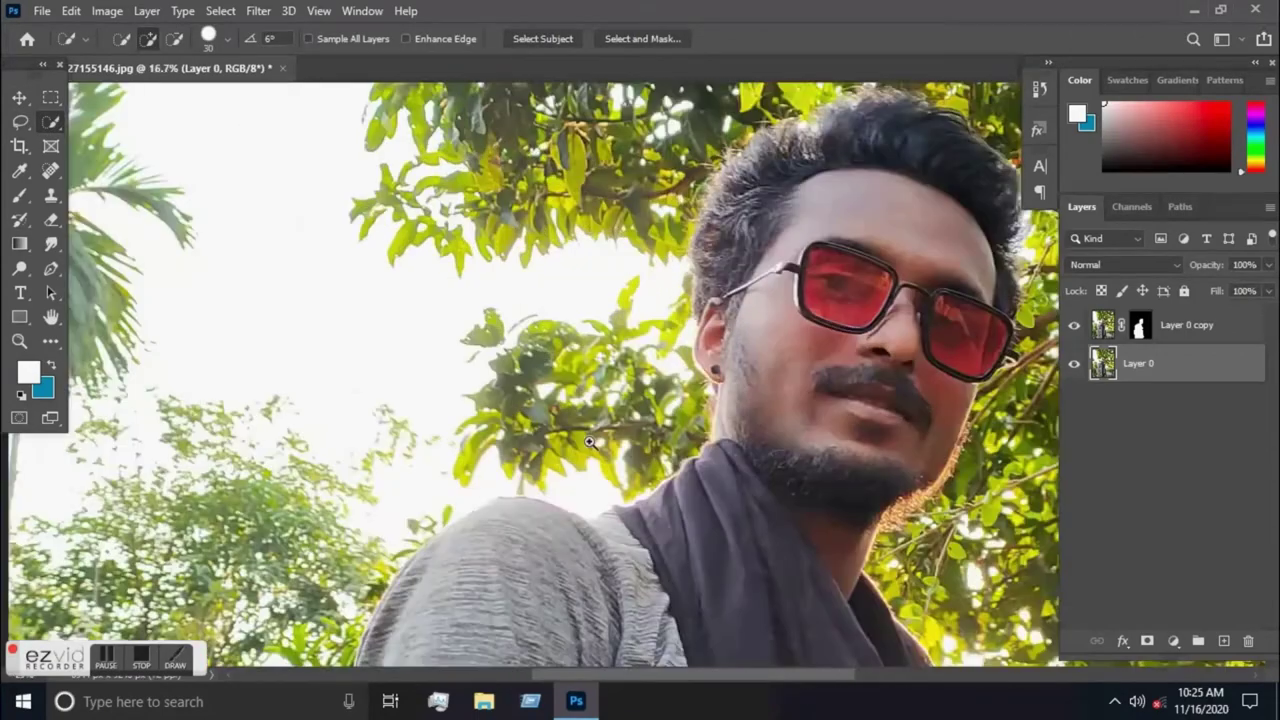
scroll(610, 440, "up", 1)
left_click_drag(618, 459, 620, 314)
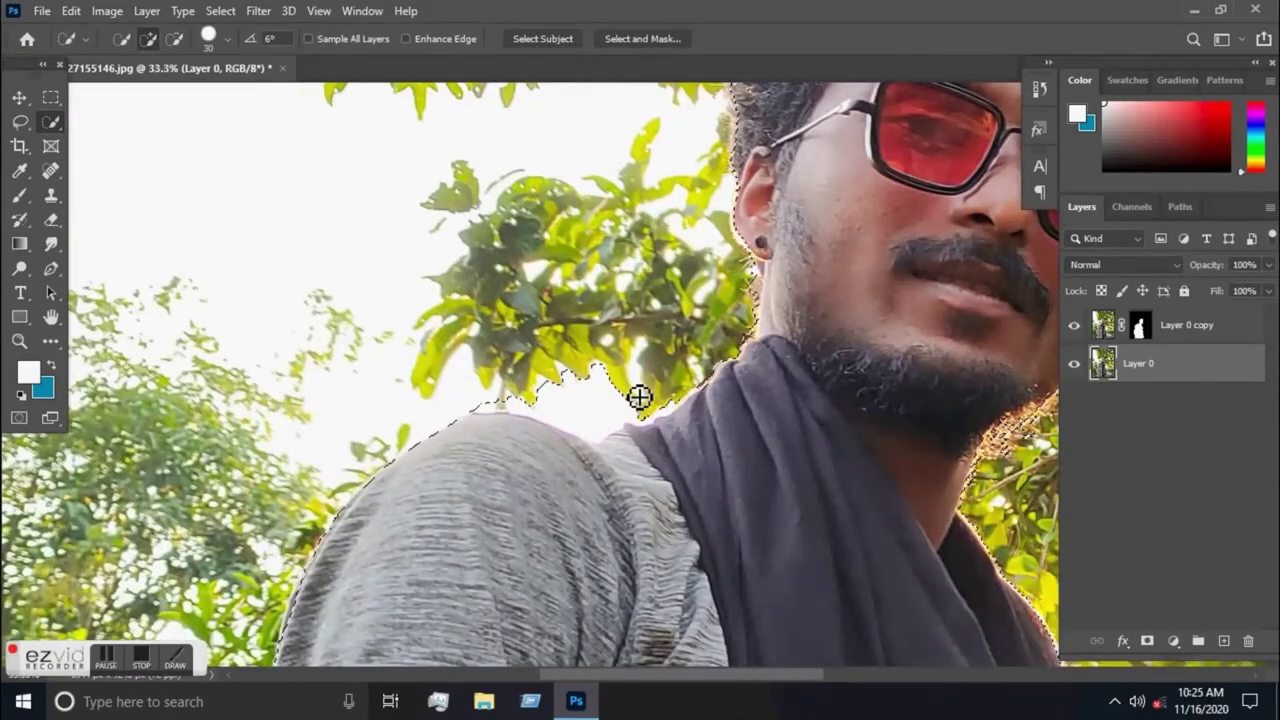
Remove sky and a stray leaf from the selection and fill the shoulder dip.
left_click(177, 39)
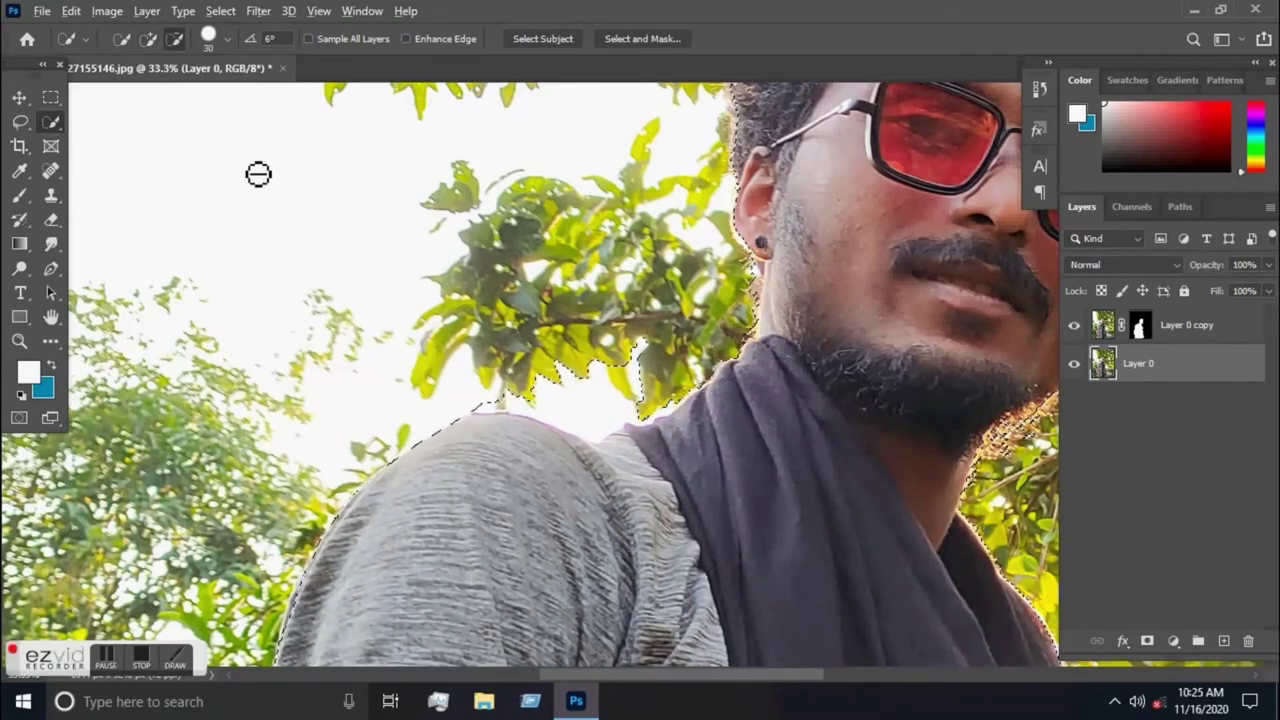
left_click_drag(663, 400, 489, 413)
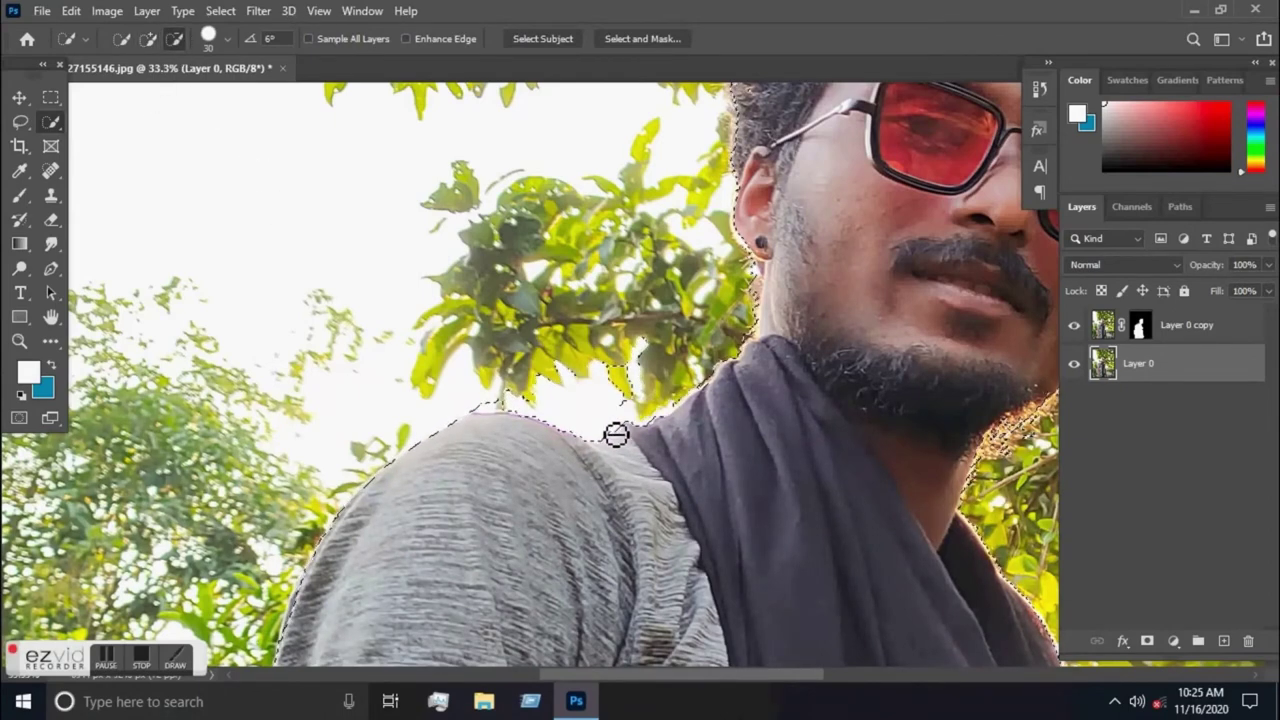
left_click(560, 400)
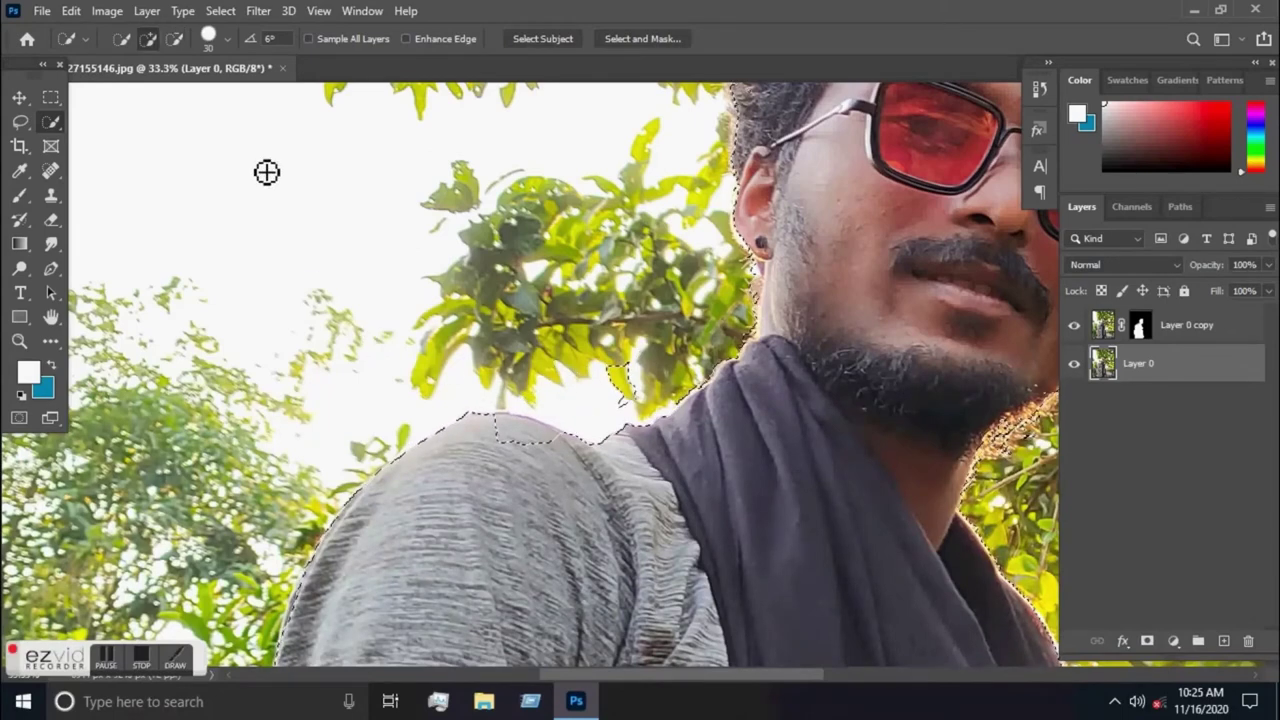
mouse_move(549, 460)
left_mouse_down()
mouse_move(491, 434)
mouse_move(536, 440)
left_mouse_up()
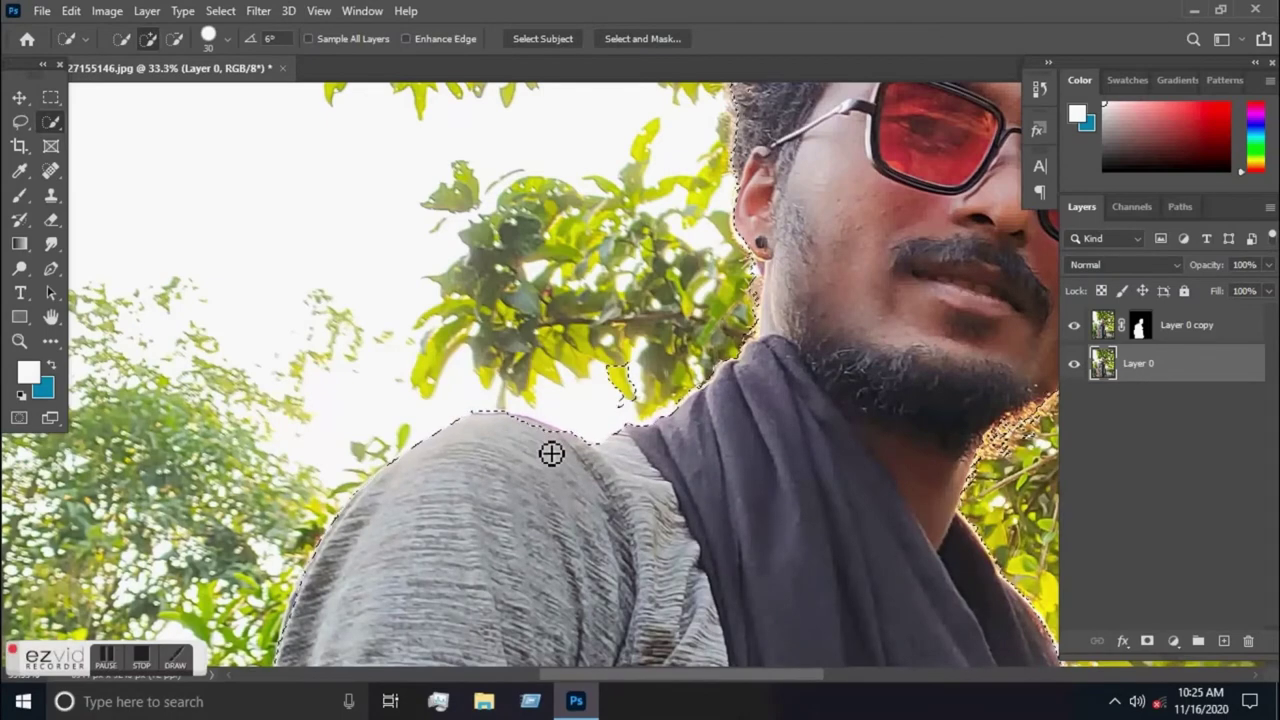
key("alt")
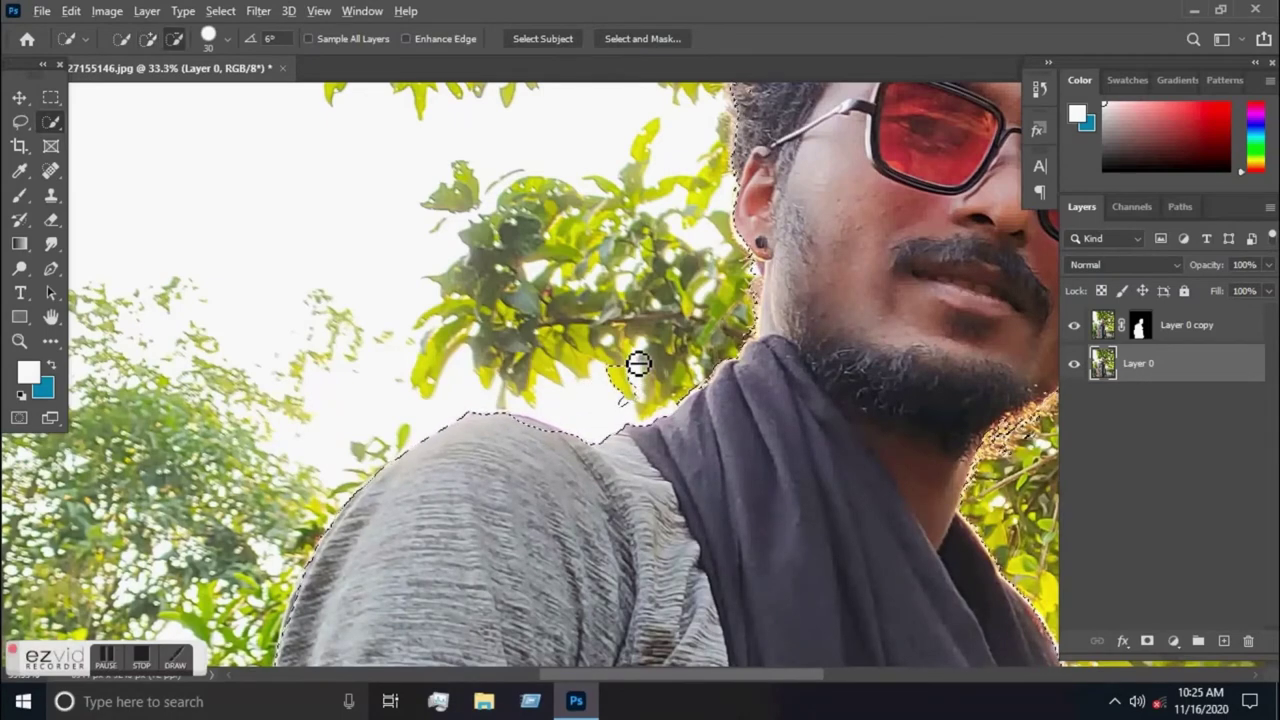
mouse_move(638, 363)
left_mouse_down()
mouse_move(623, 383)
mouse_move(632, 407)
left_mouse_up()
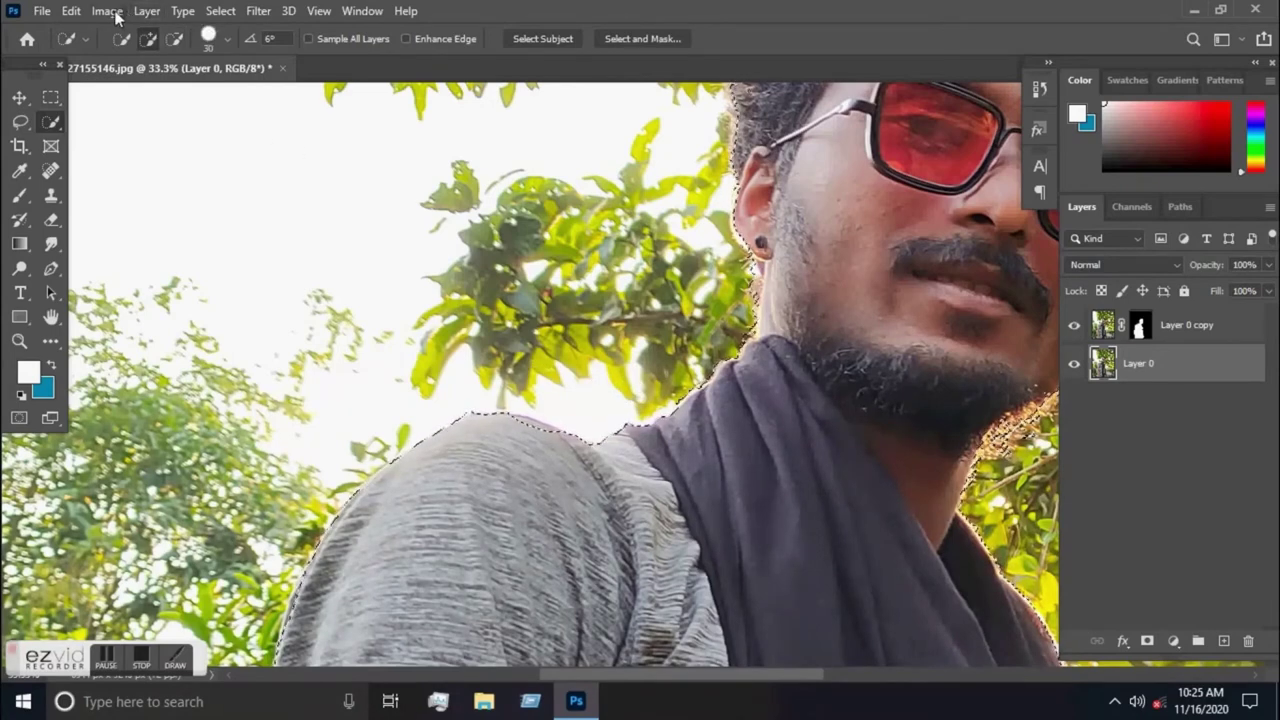
Expand the person selection by 20 pixels with Select > Modify > Expand.
left_click(214, 11)
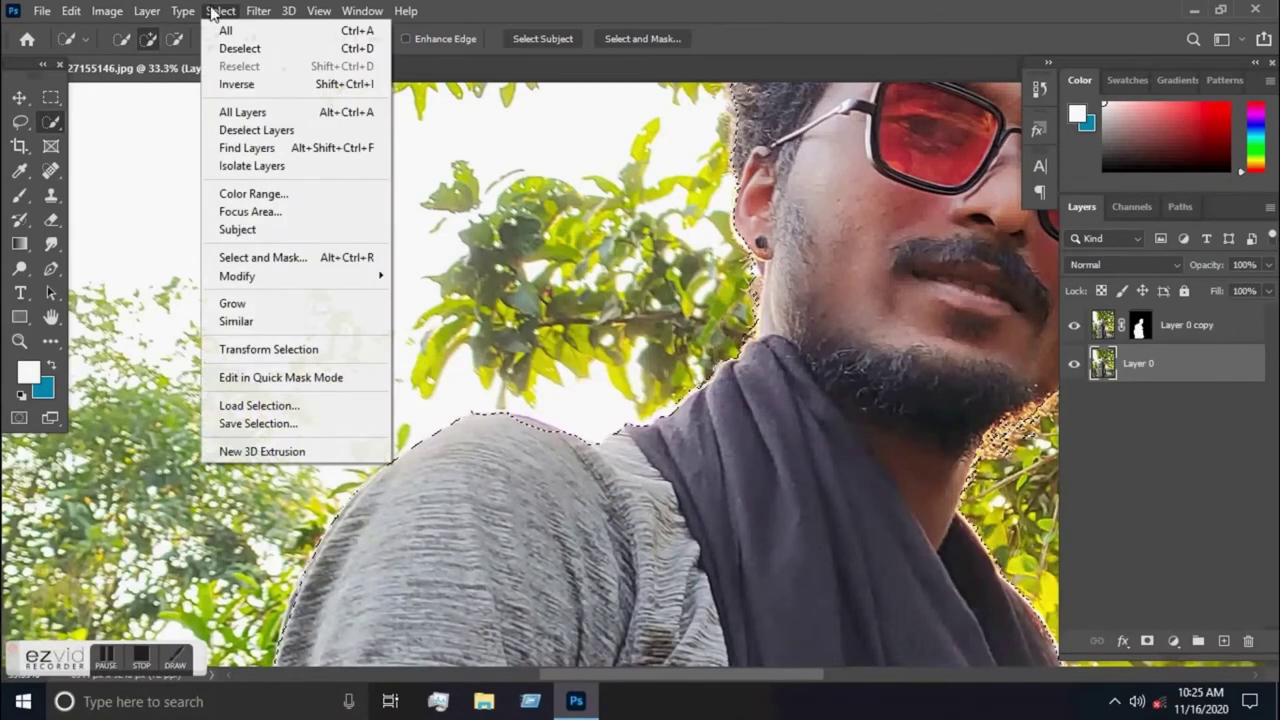
mouse_move(237, 276)
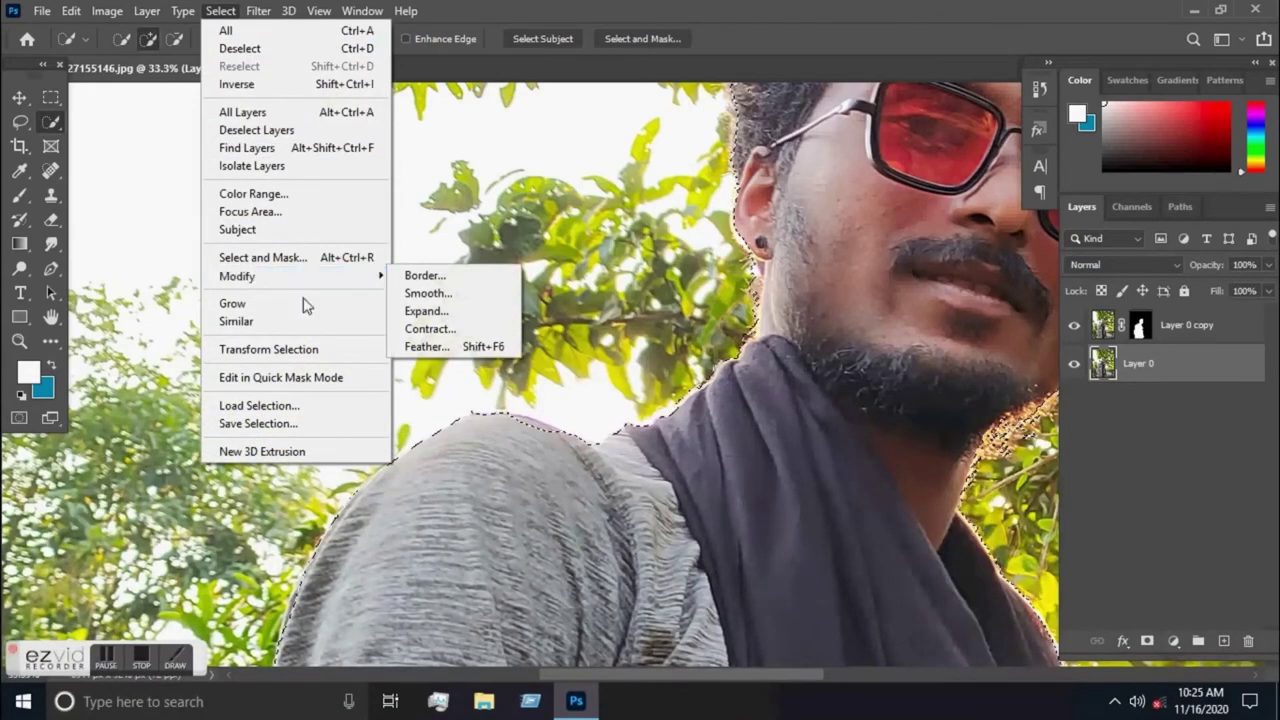
left_click(418, 312)
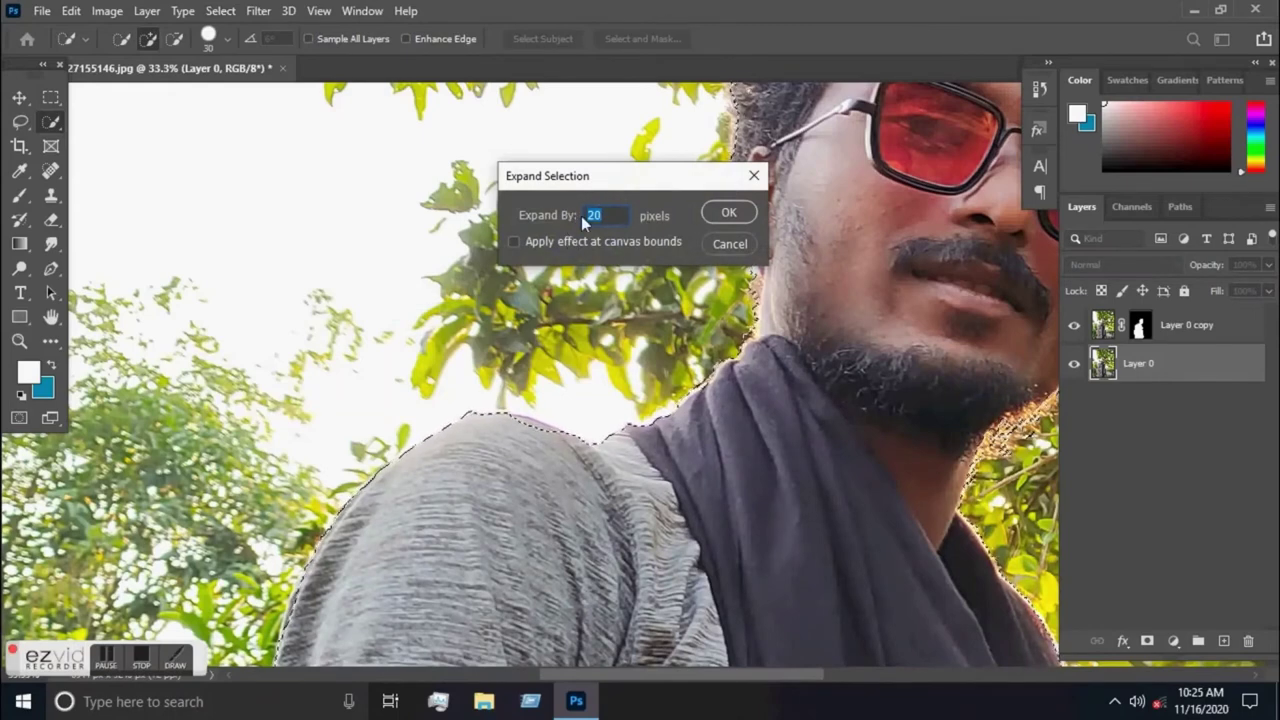
left_click(745, 213)
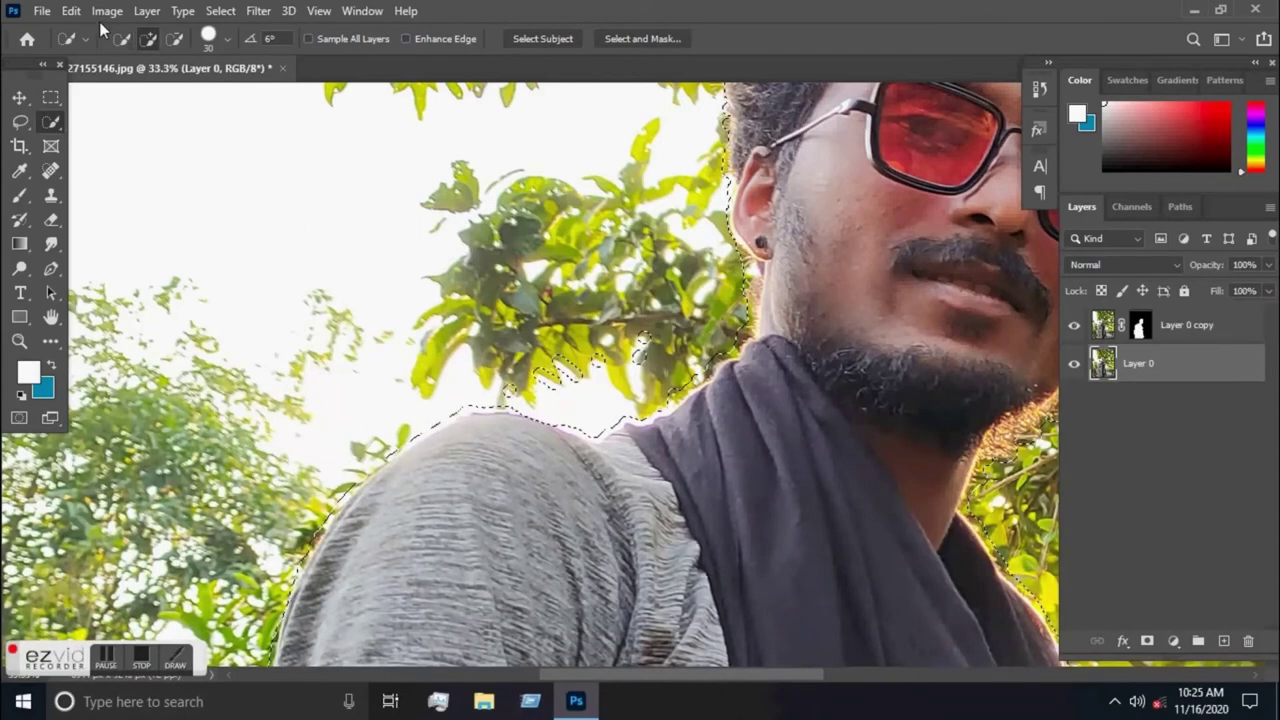
left_click(71, 11)
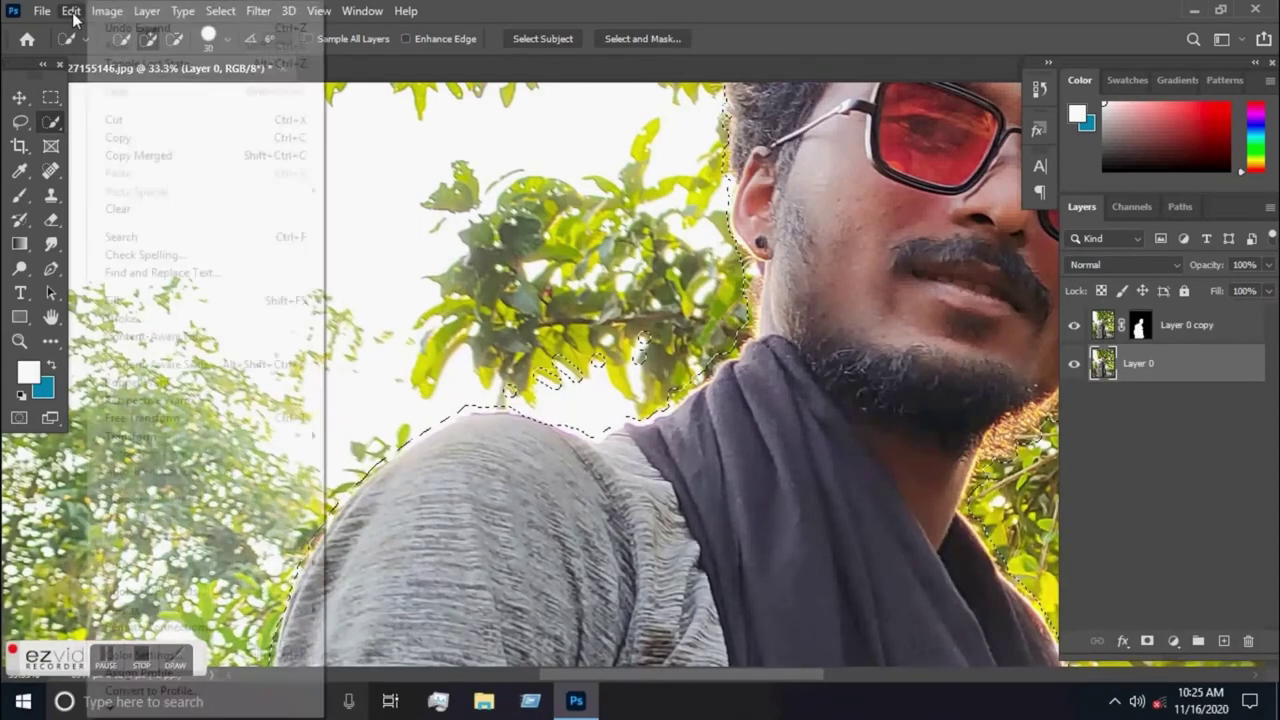
Fill the selection on Layer 0 with Content-Aware, keeping Color Adaptation on.
left_click(123, 301)
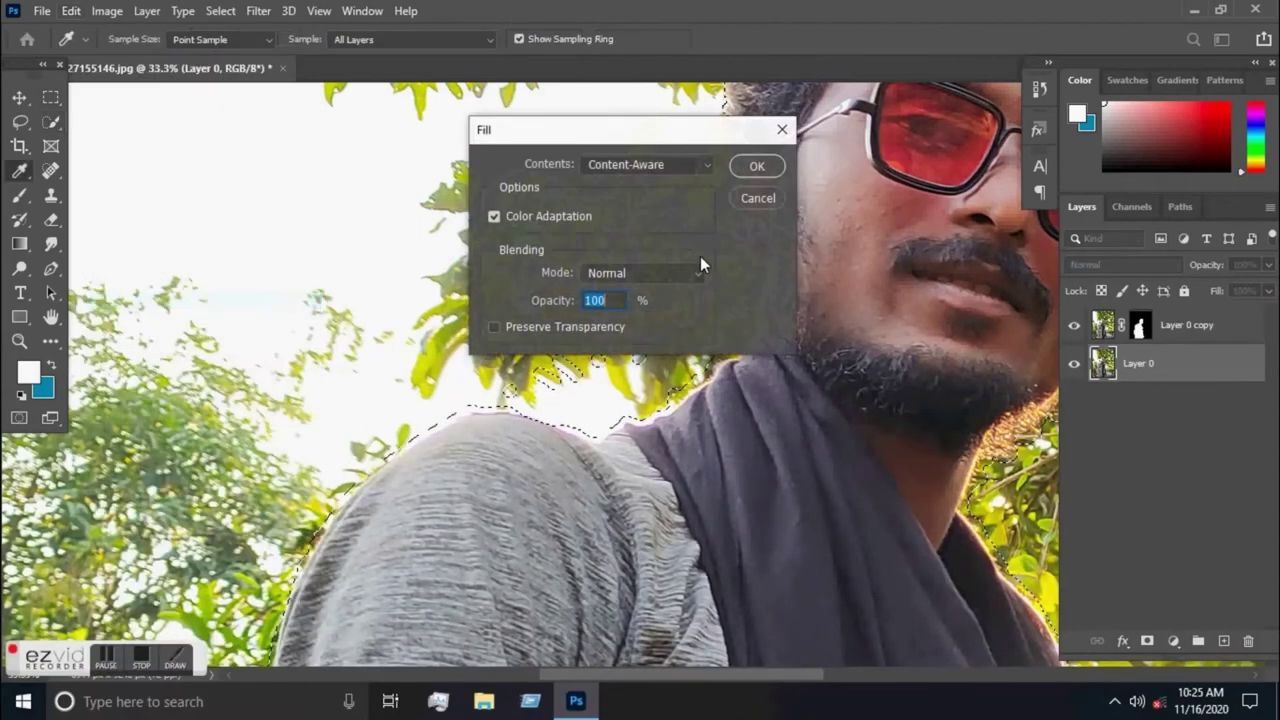
left_click(620, 166)
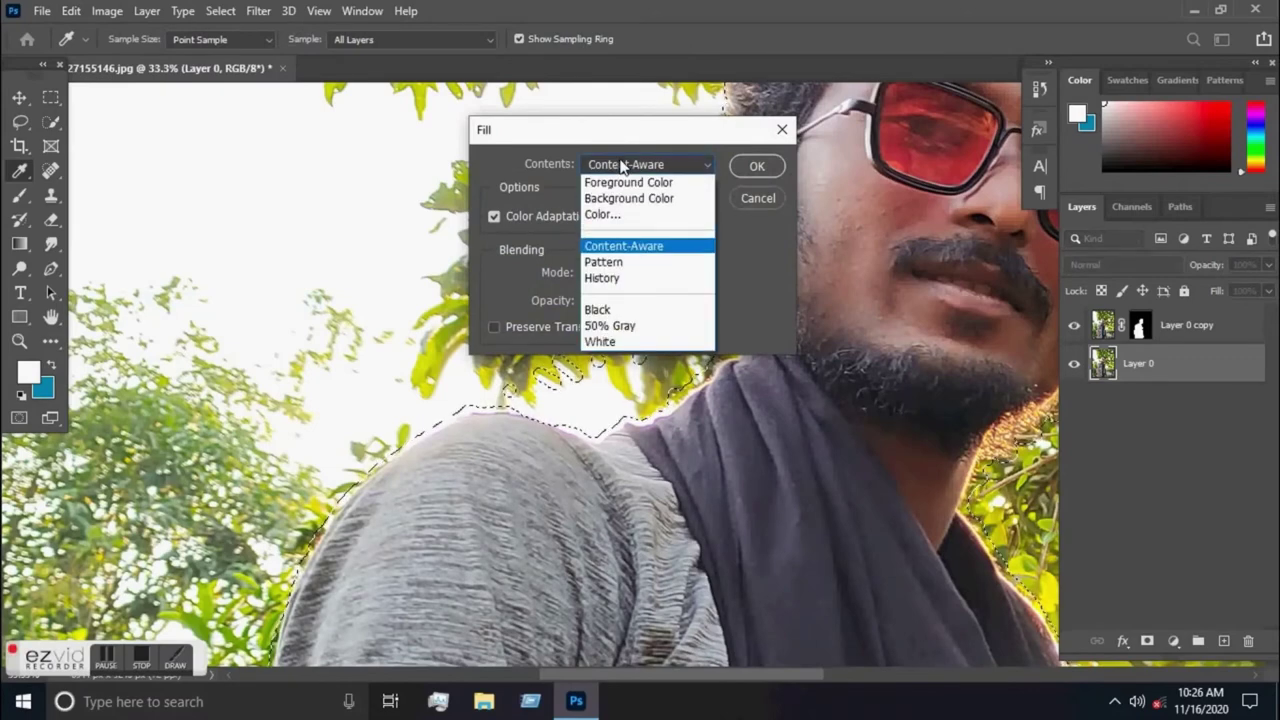
left_click(617, 250)
left_click(493, 216)
left_click(493, 216)
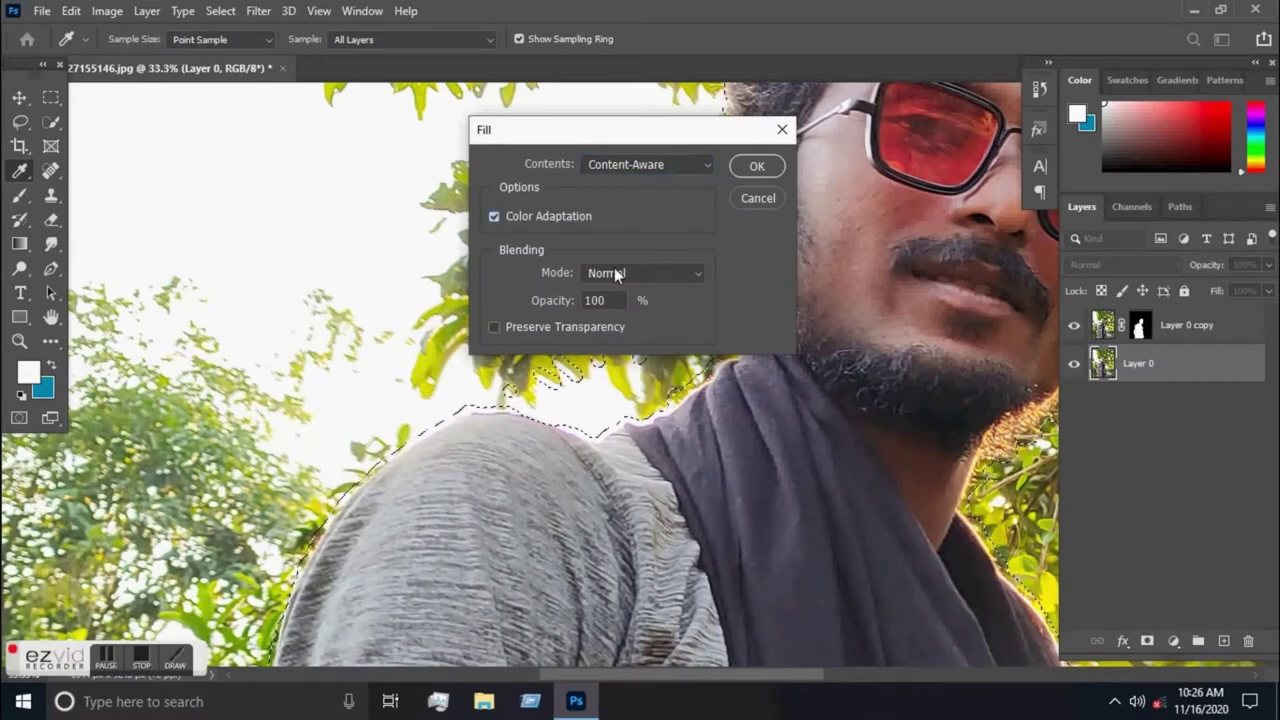
left_click(755, 168)
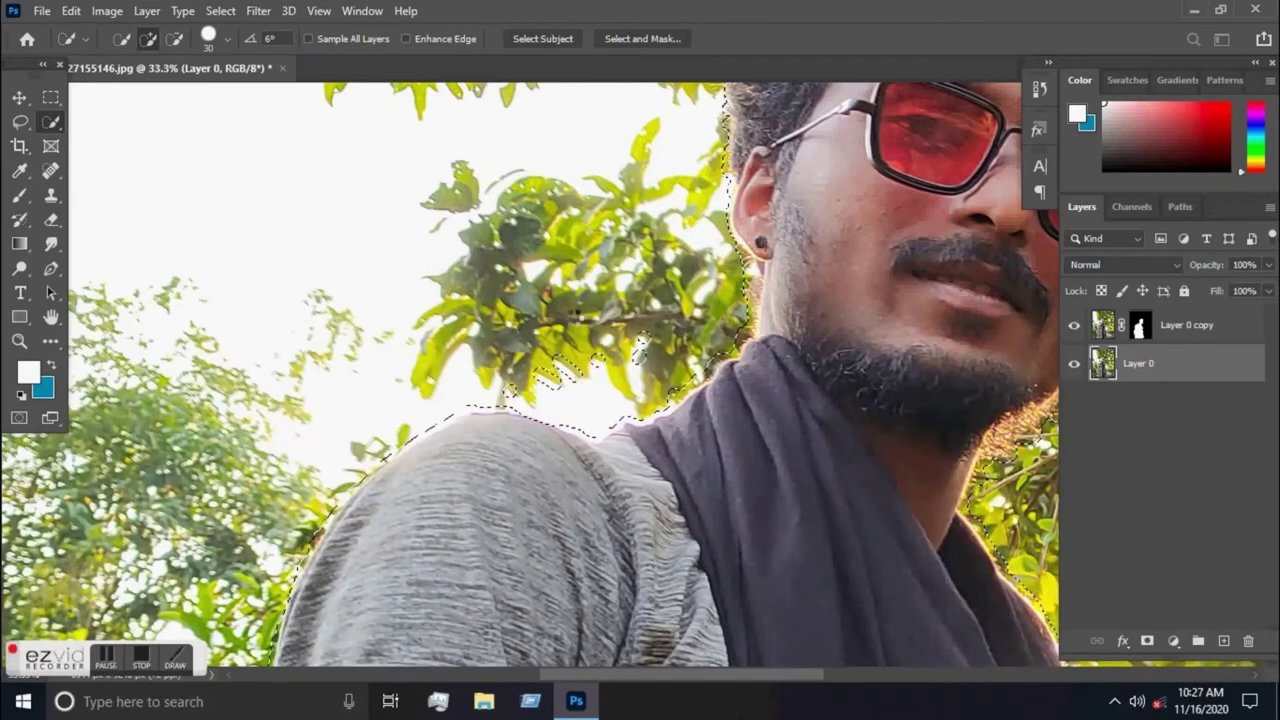
Deselect and hide Layer 0 copy so the filled background shows.
left_click(577, 312)
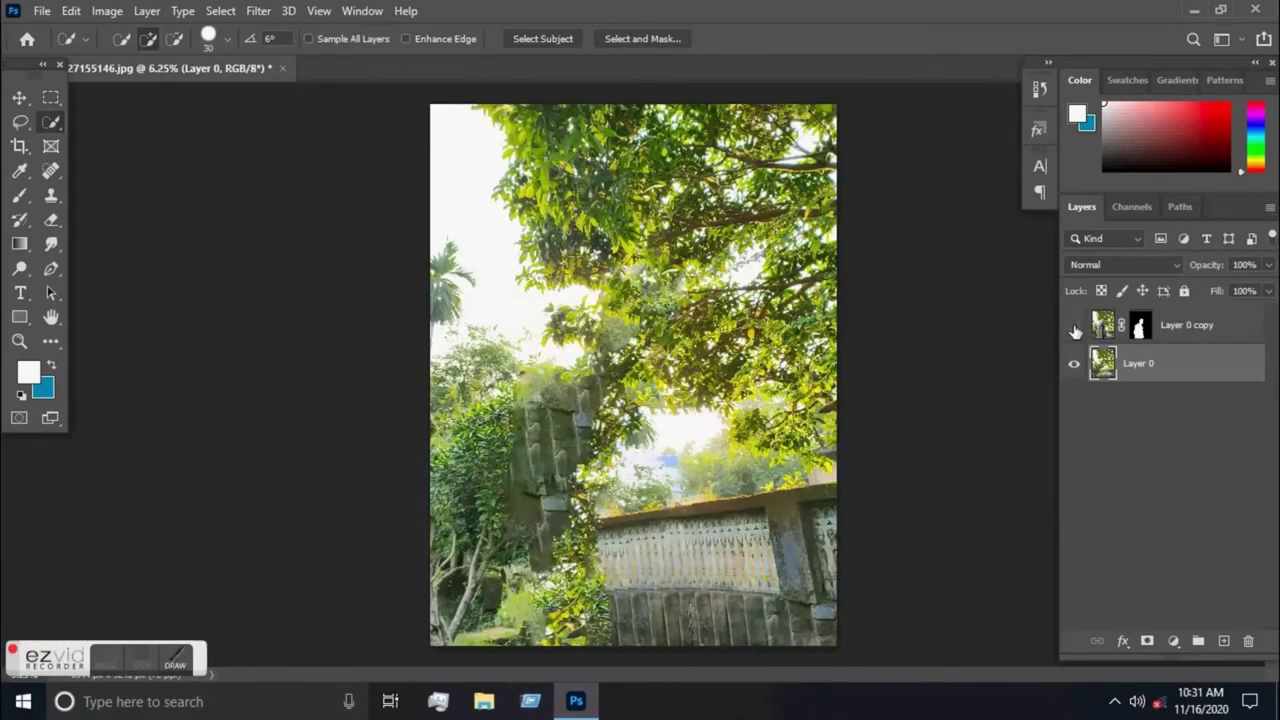
left_click(1074, 326)
left_click(1075, 329)
Apply Lens Blur with radius 100 and Hexagon iris to Layer 0.
left_click(258, 12)
mouse_move(300, 222)
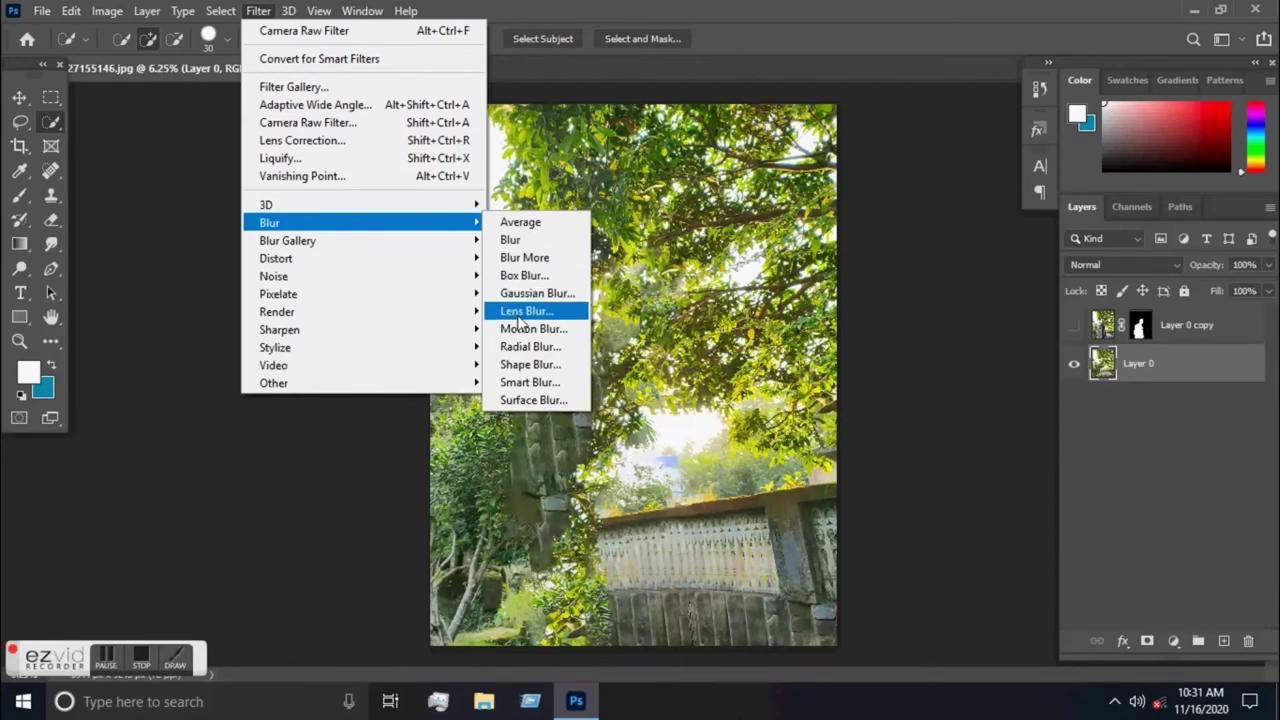
left_click(515, 312)
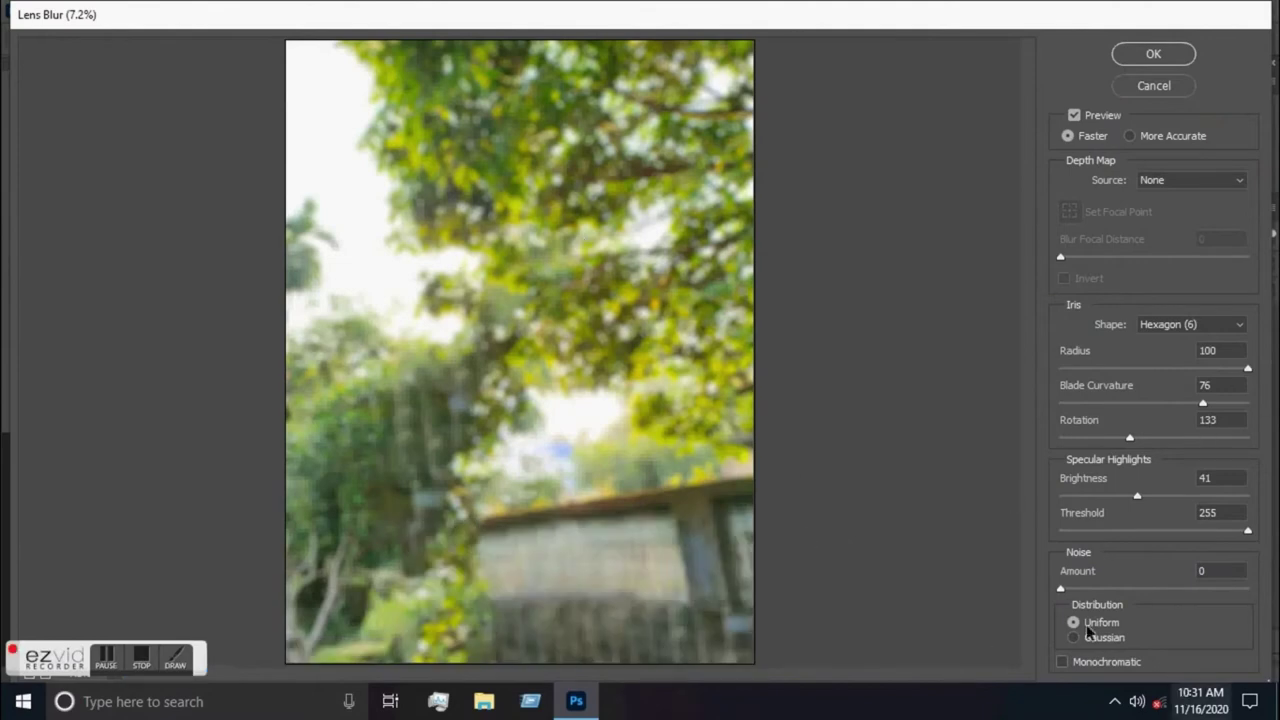
left_click(1140, 54)
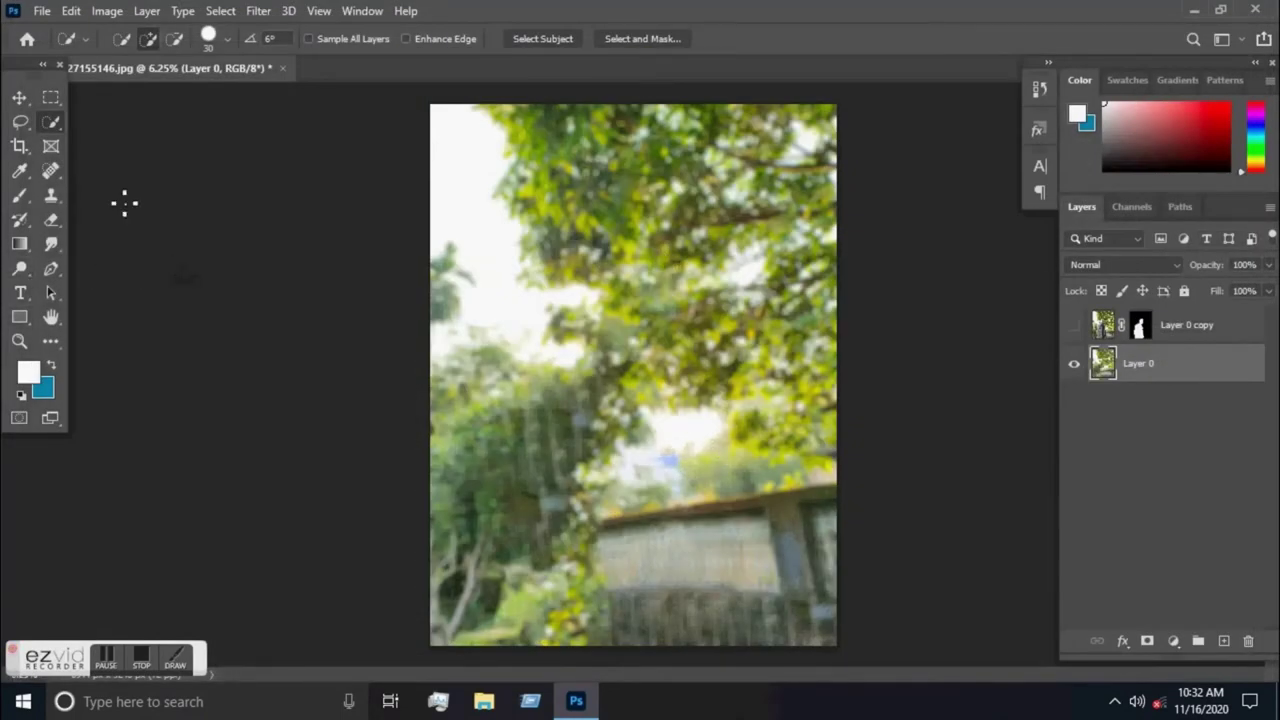
left_click(20, 98)
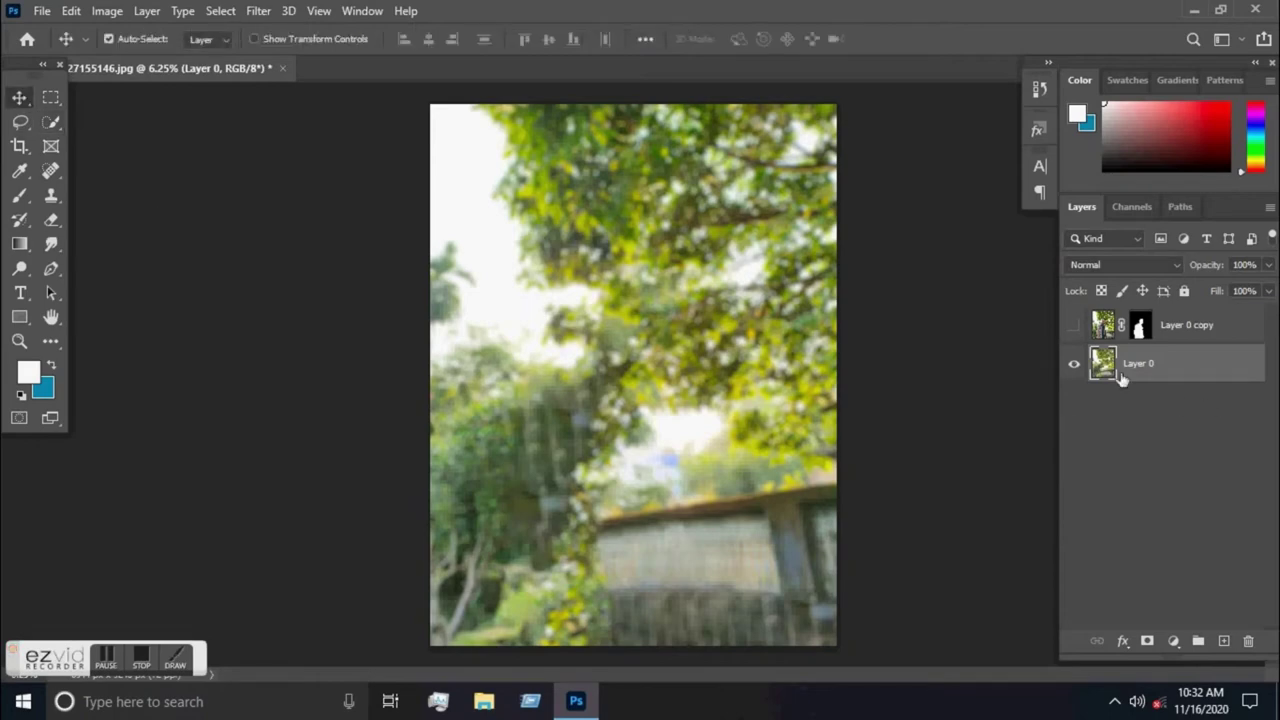
Merge the sharp man and blurred background into a single Layer 0 and open it in Camera Raw.
left_click(1073, 326)
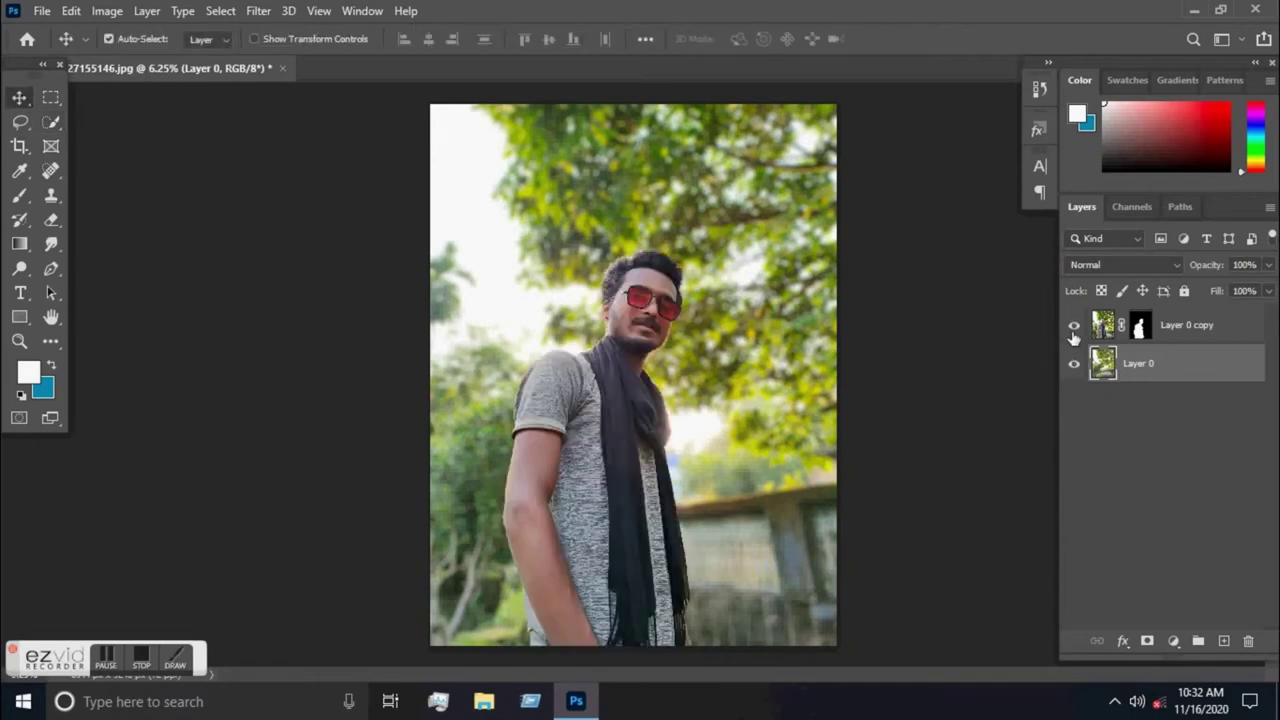
right_click(1173, 370)
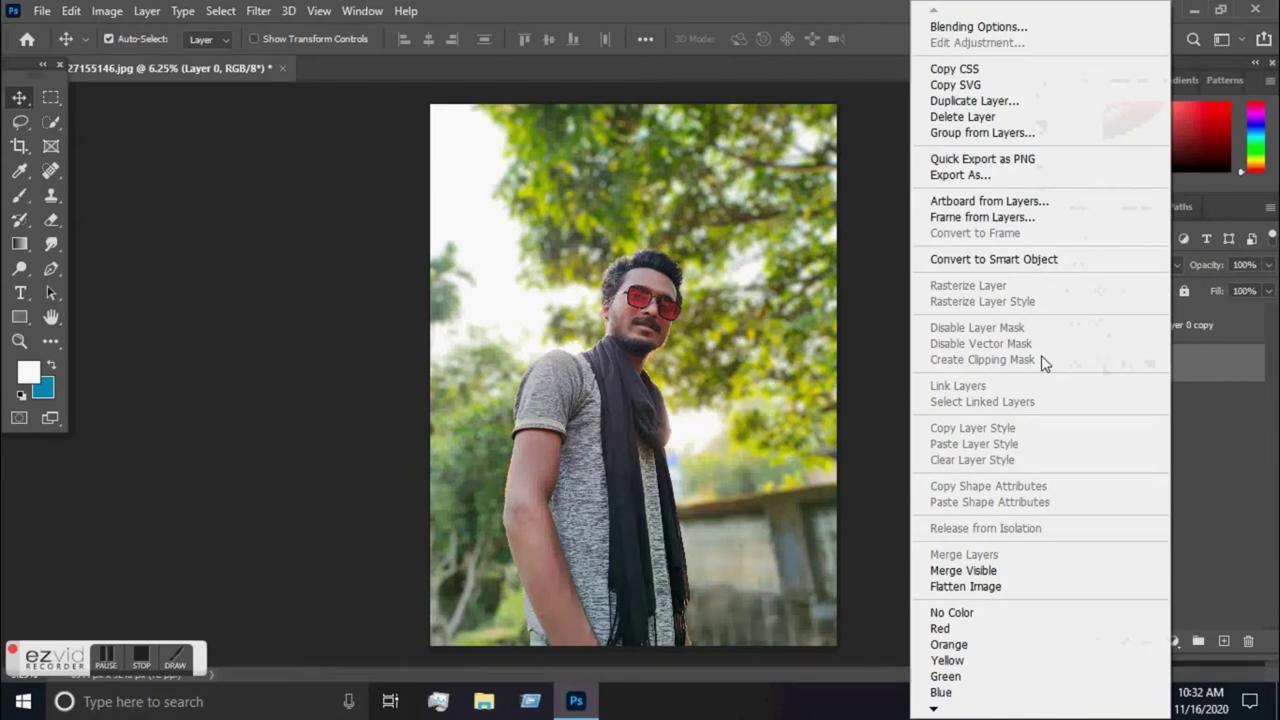
left_click(972, 570)
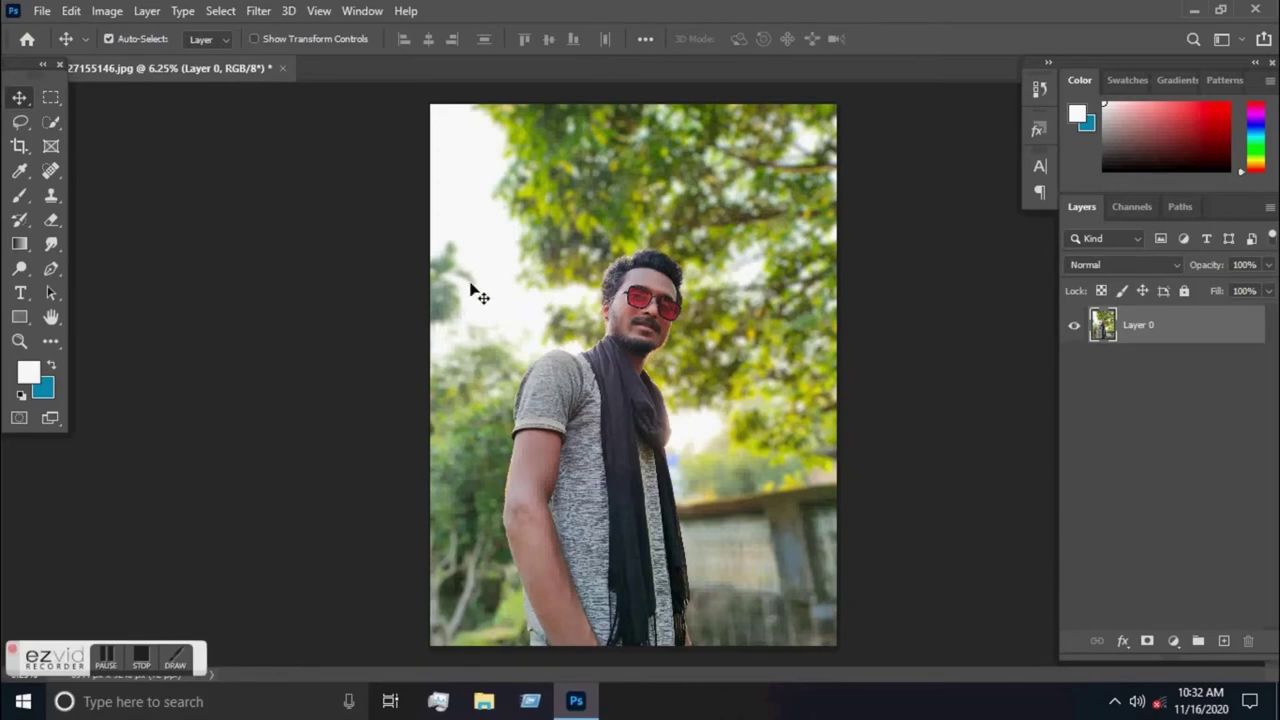
left_click(258, 11)
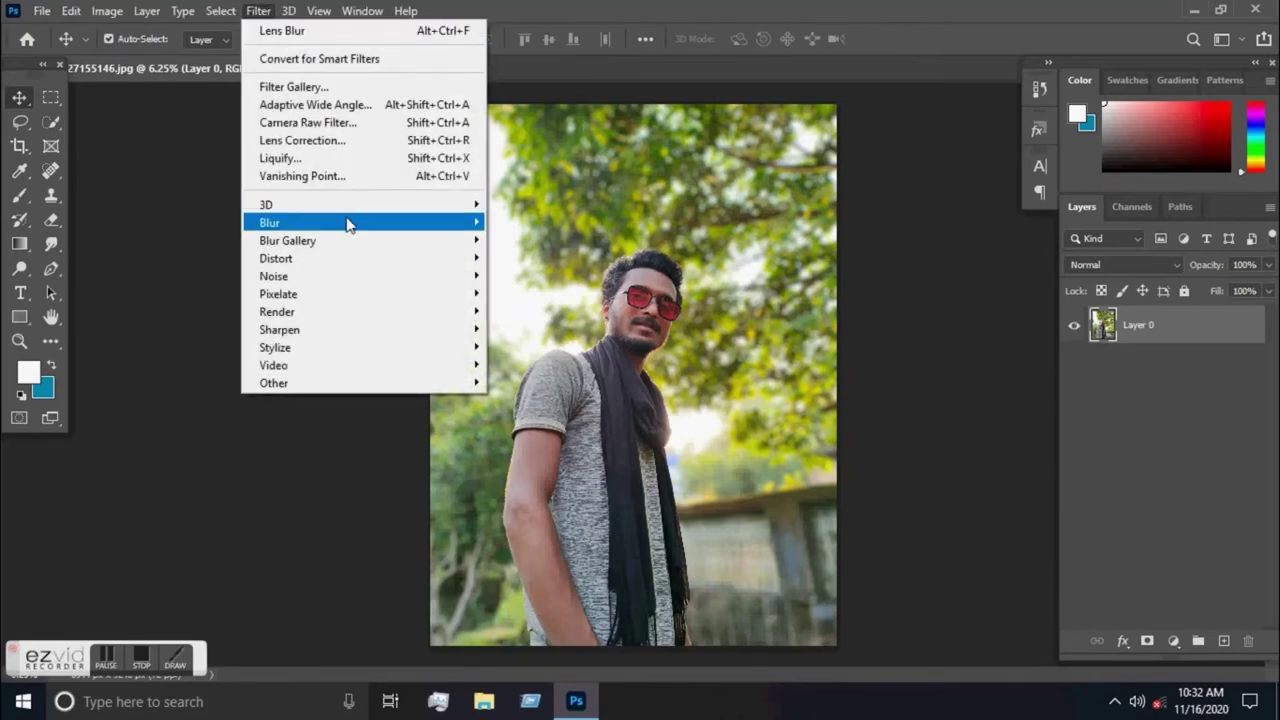
left_click(292, 122)
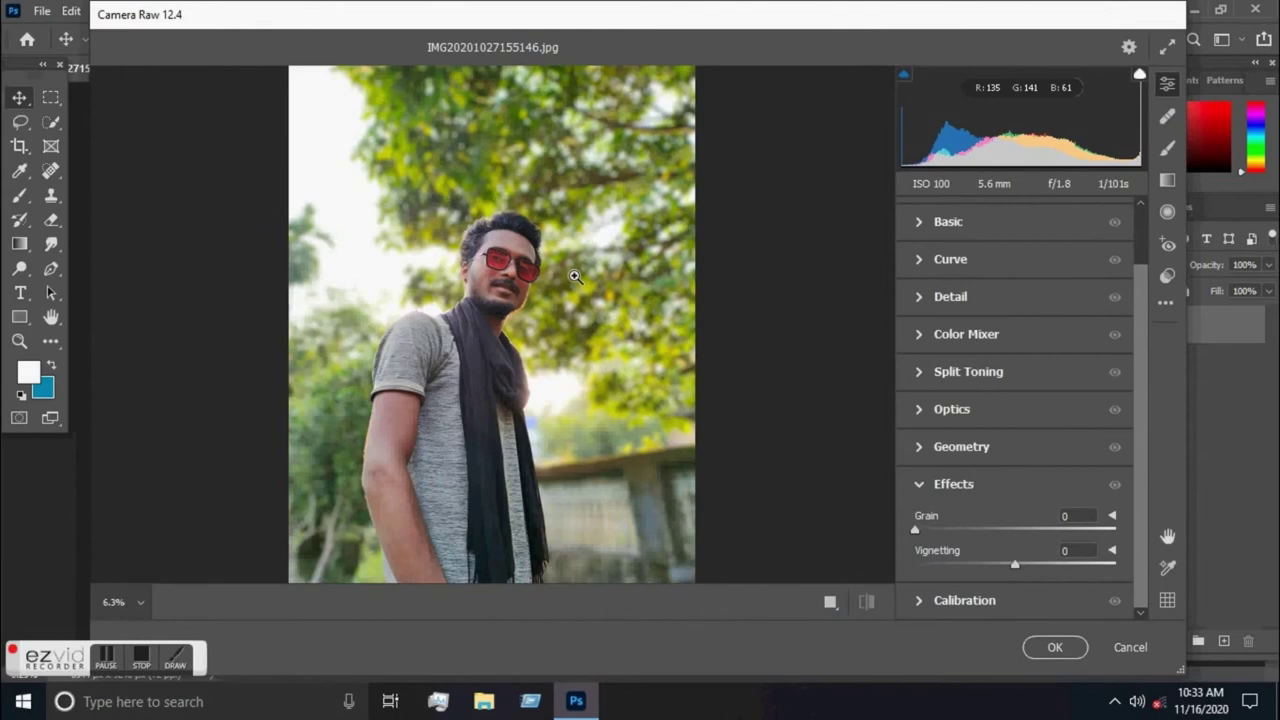
In Basic, set Temperature +7, Exposure +0.20, Contrast +2 and Highlights -38.
left_click(918, 223)
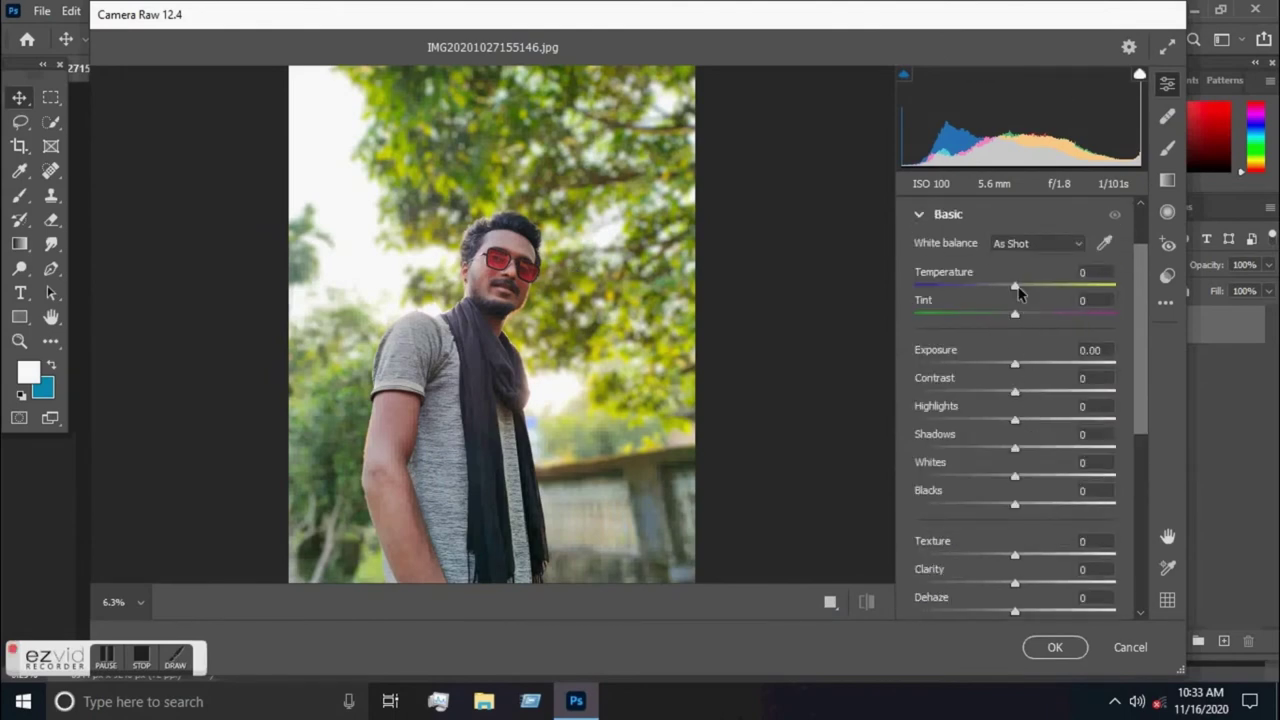
left_click_drag(1017, 287, 1023, 287)
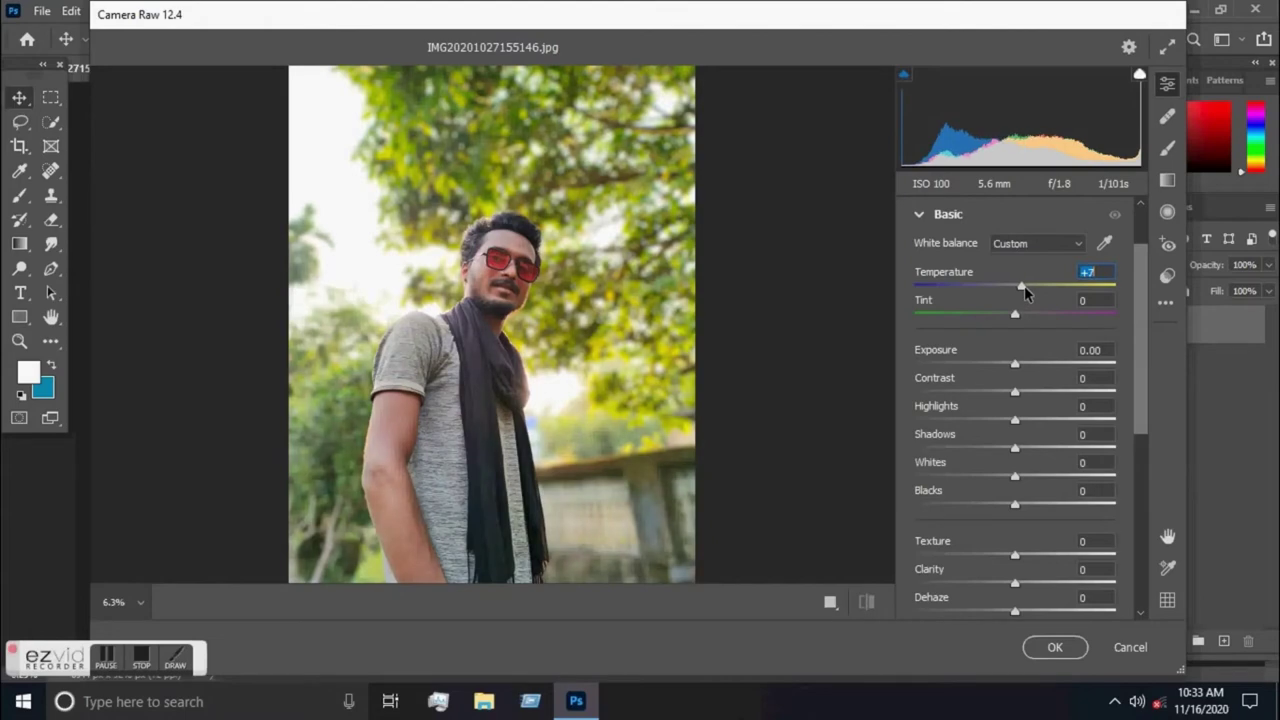
left_click_drag(1015, 364, 1020, 370)
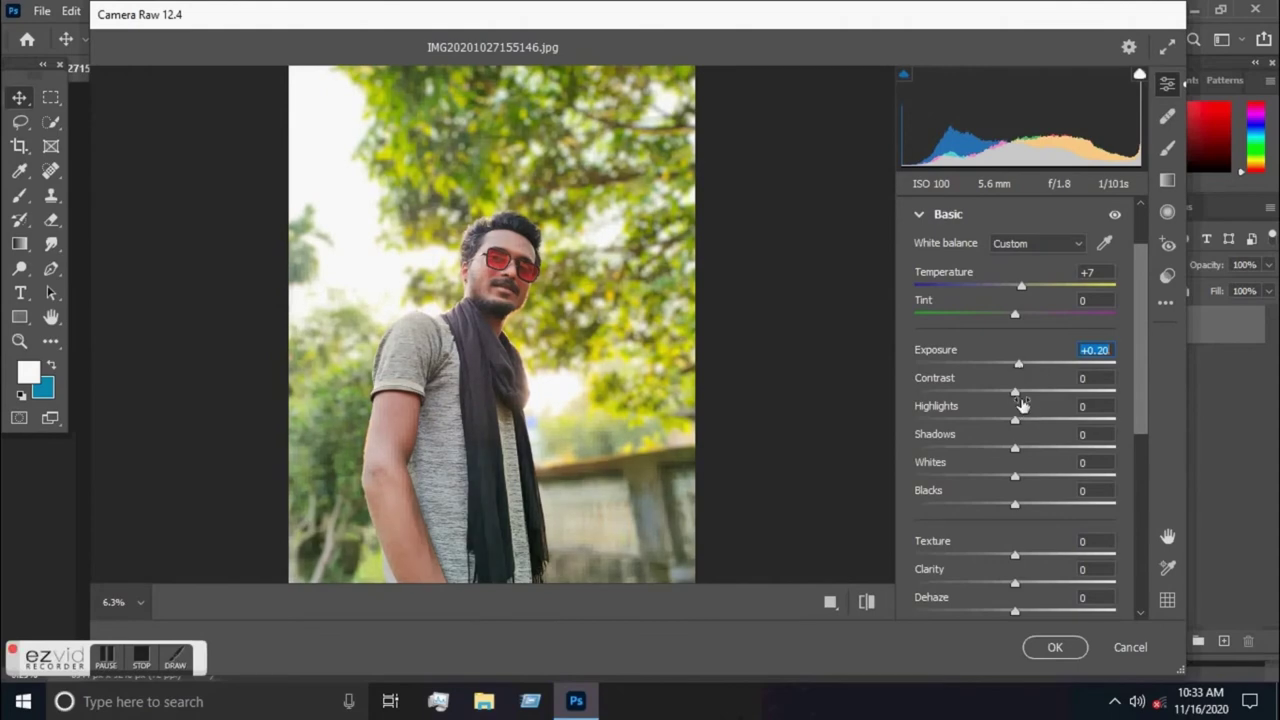
left_click_drag(1014, 398, 1020, 398)
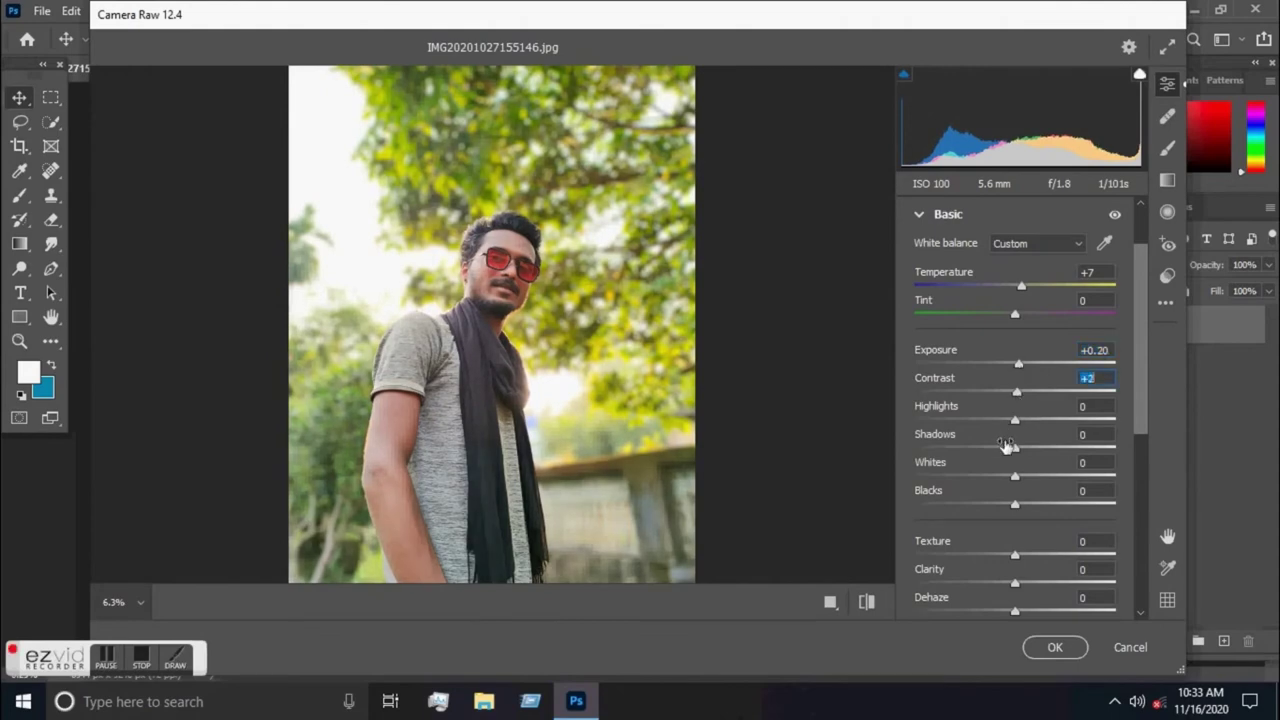
left_click(1012, 424)
left_click_drag(1012, 424, 980, 423)
Raise Whites to +38, Texture to +47 and Vibrance to +30.
scroll(1035, 450, "down", 3)
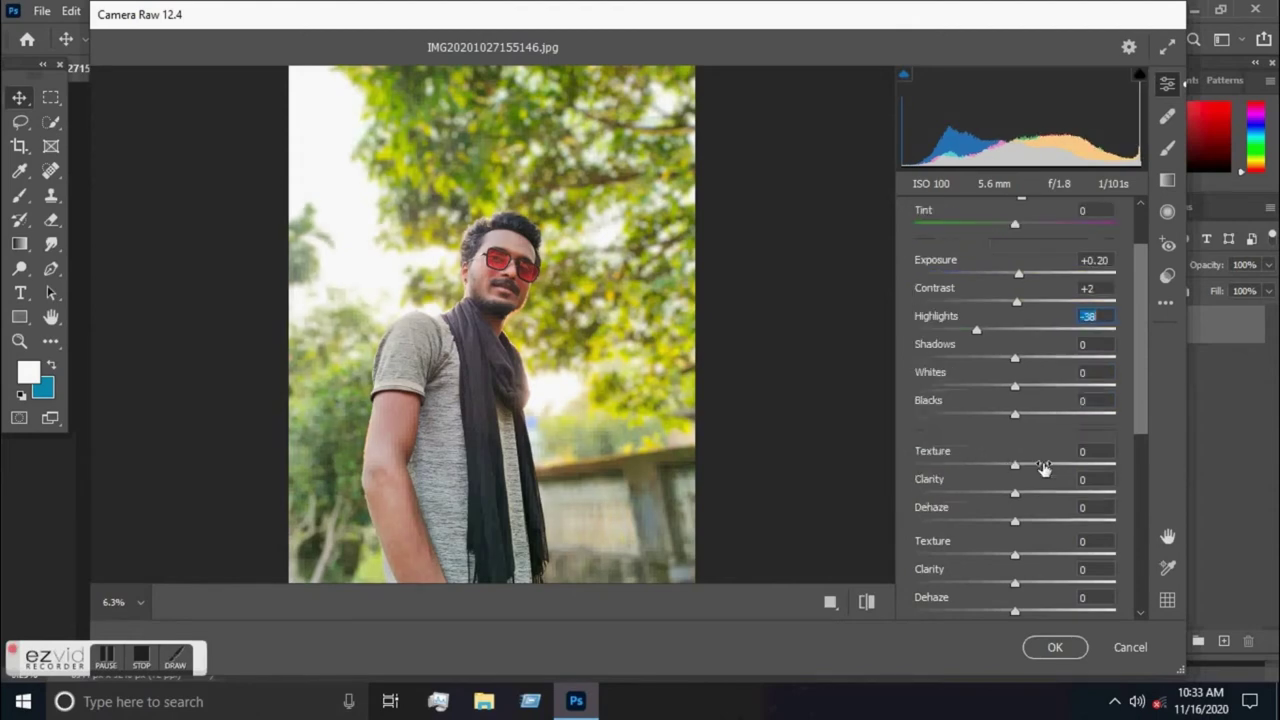
mouse_move(1016, 396)
left_mouse_down()
mouse_move(1055, 390)
mouse_move(1016, 423)
left_mouse_up()
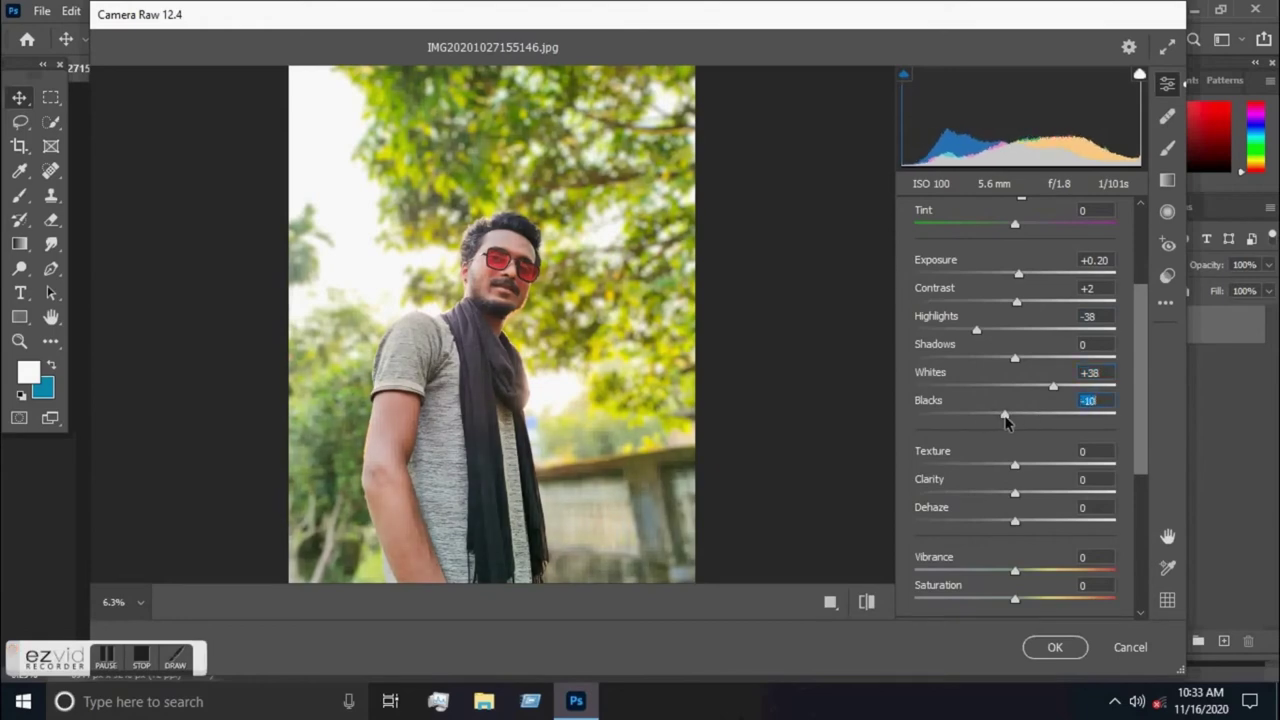
scroll(1018, 425, "down", 2)
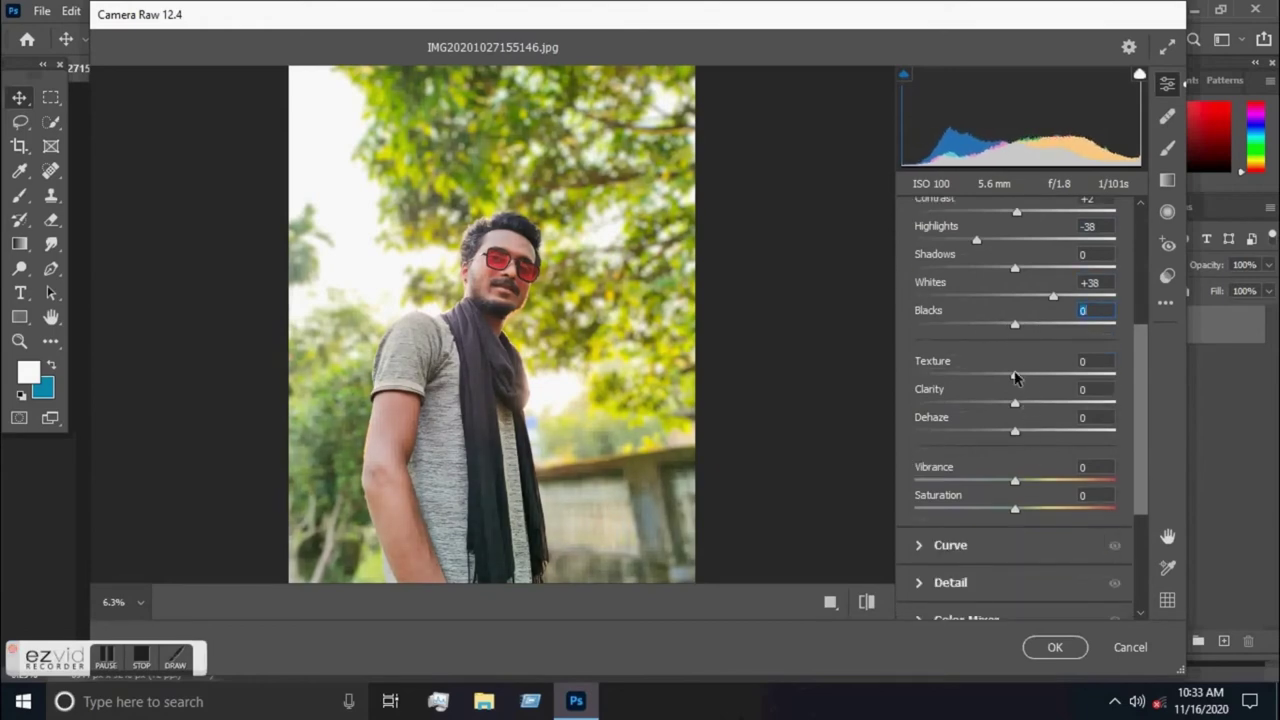
left_click_drag(1014, 374, 1062, 378)
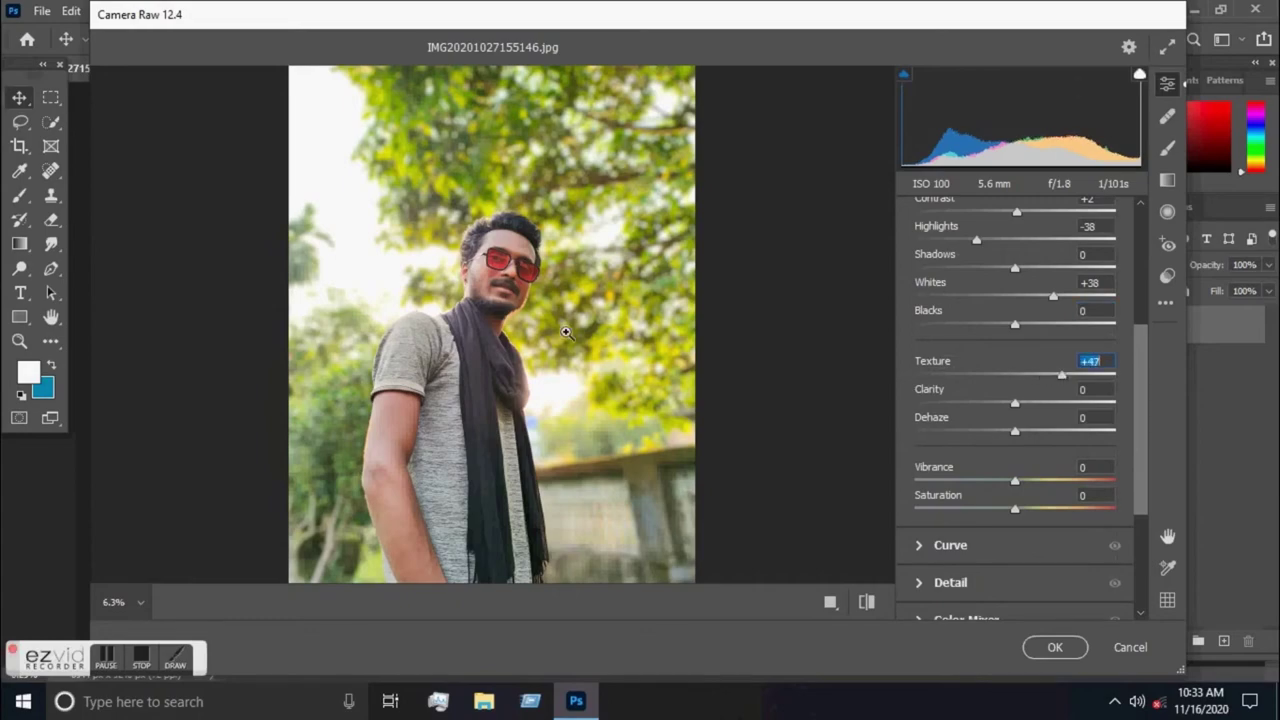
scroll(506, 289, "up", 3)
scroll(613, 553, "down", 3)
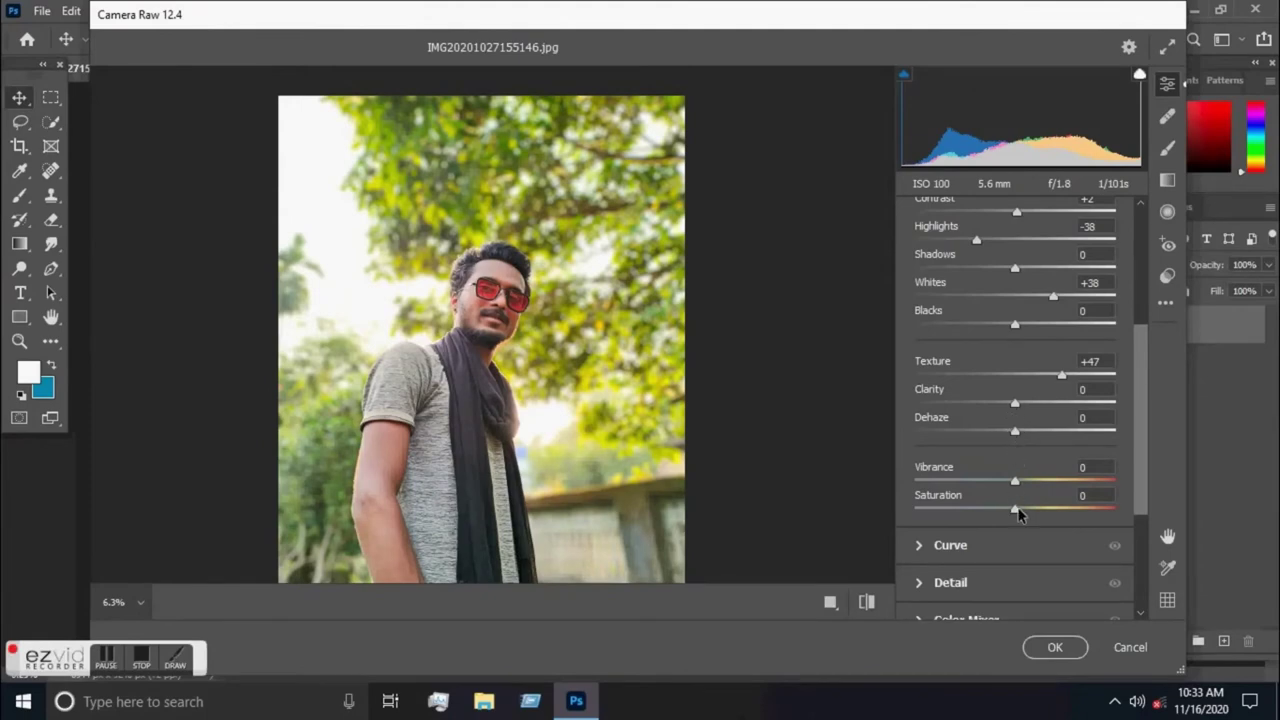
left_click_drag(1015, 481, 1045, 482)
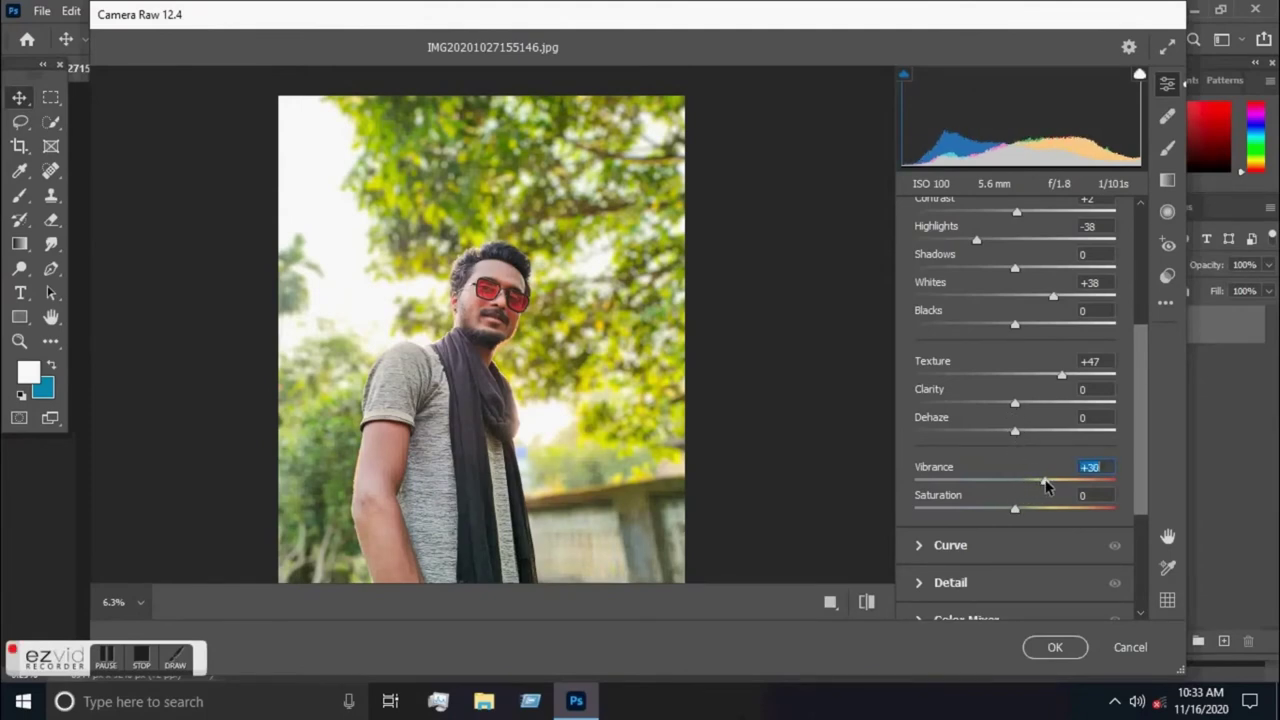
scroll(1014, 563, "down", 2)
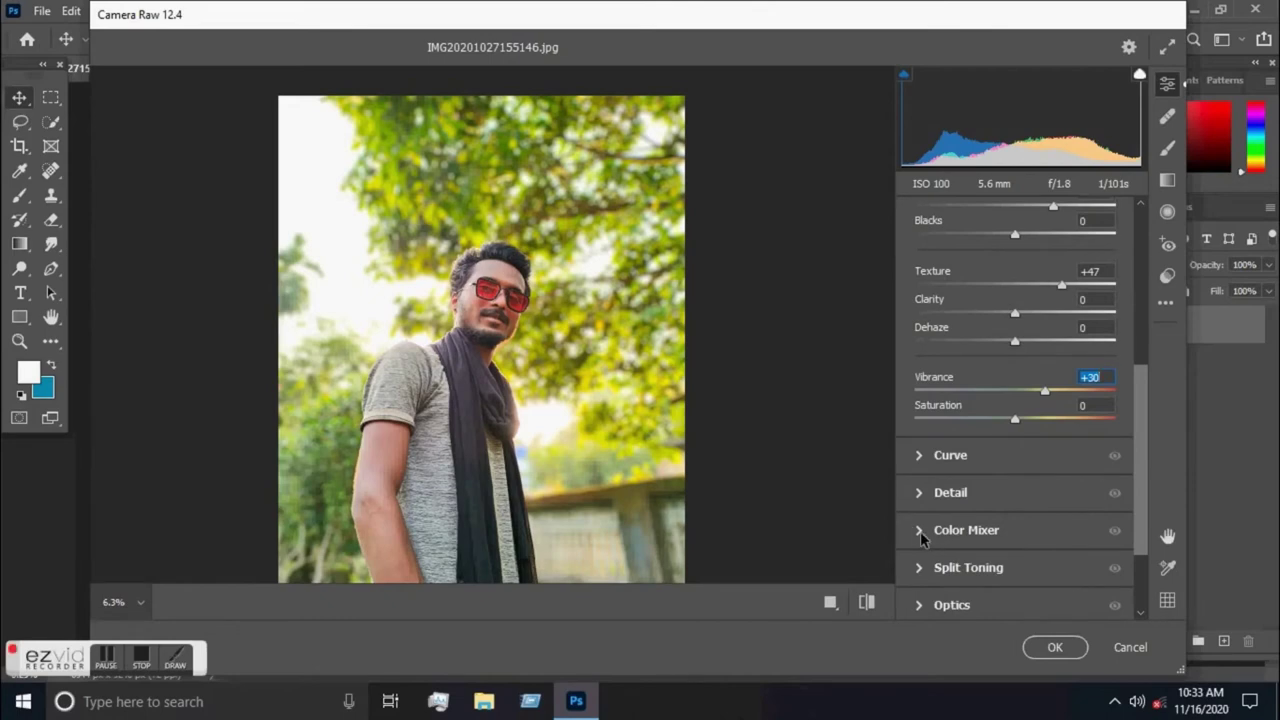
In the Color Mixer, boost green saturation and shift the green hue to +65.
left_click(920, 535)
scroll(1070, 535, "down", 1)
left_click(1001, 370)
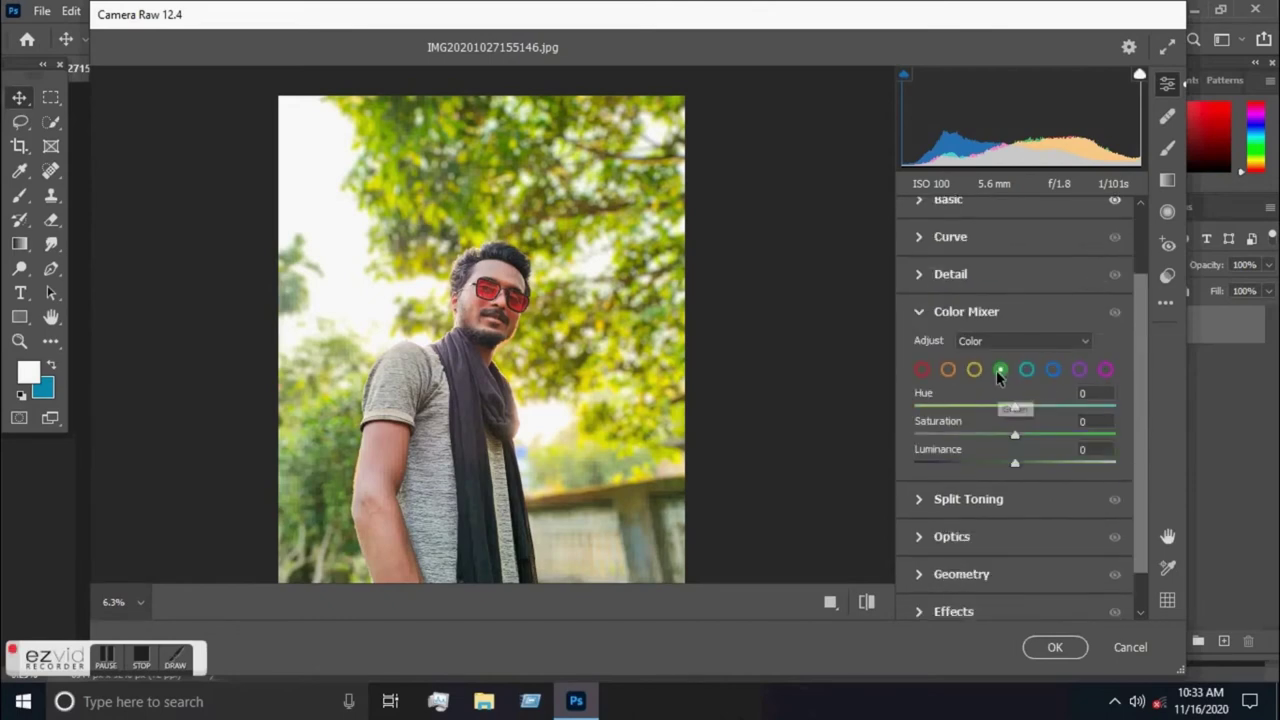
left_click(1015, 436)
left_click_drag(1015, 436, 1036, 436)
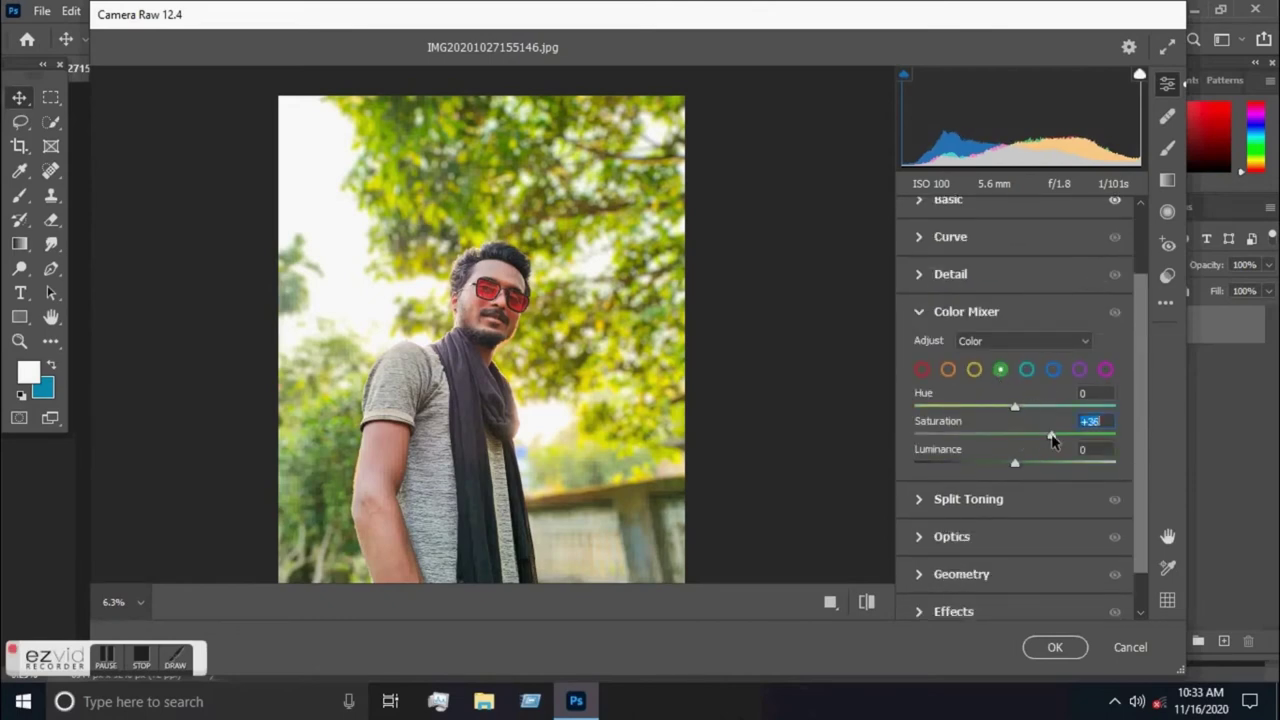
left_click_drag(1015, 408, 1082, 408)
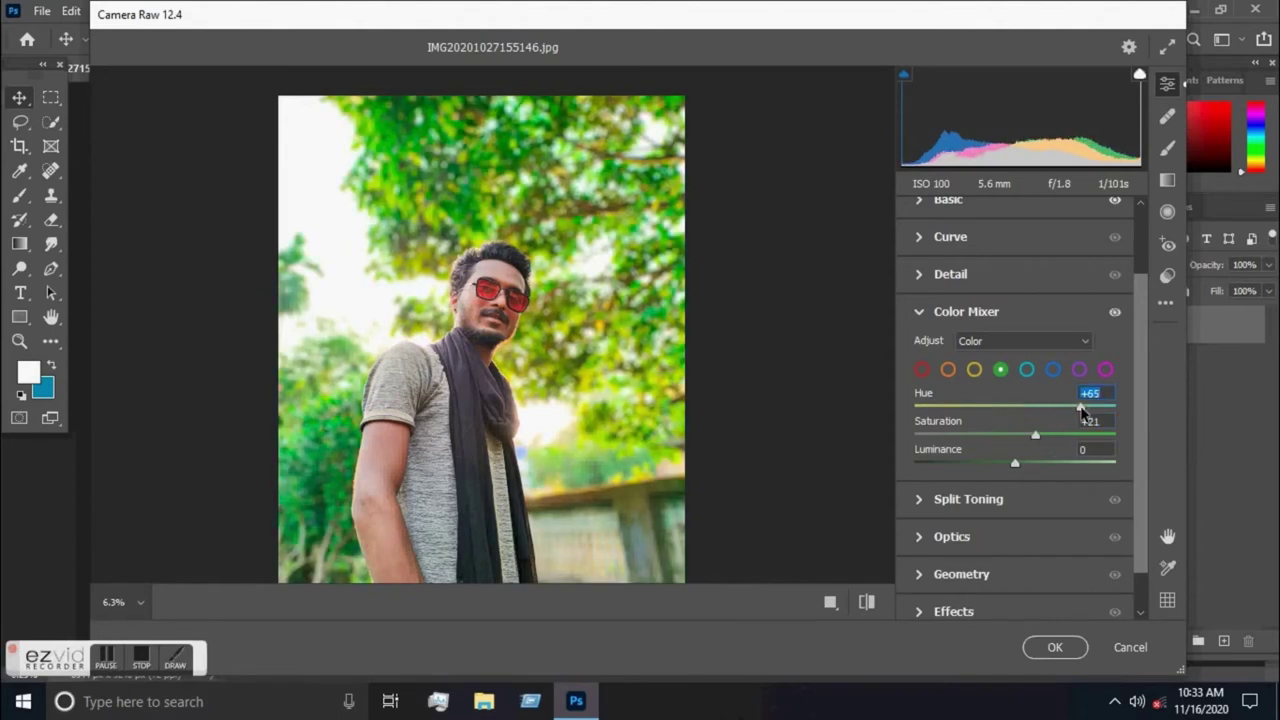
Set yellow saturation to +29 and adjust its luminance; shift blue hue to -37 and saturation to -28.
left_click(974, 370)
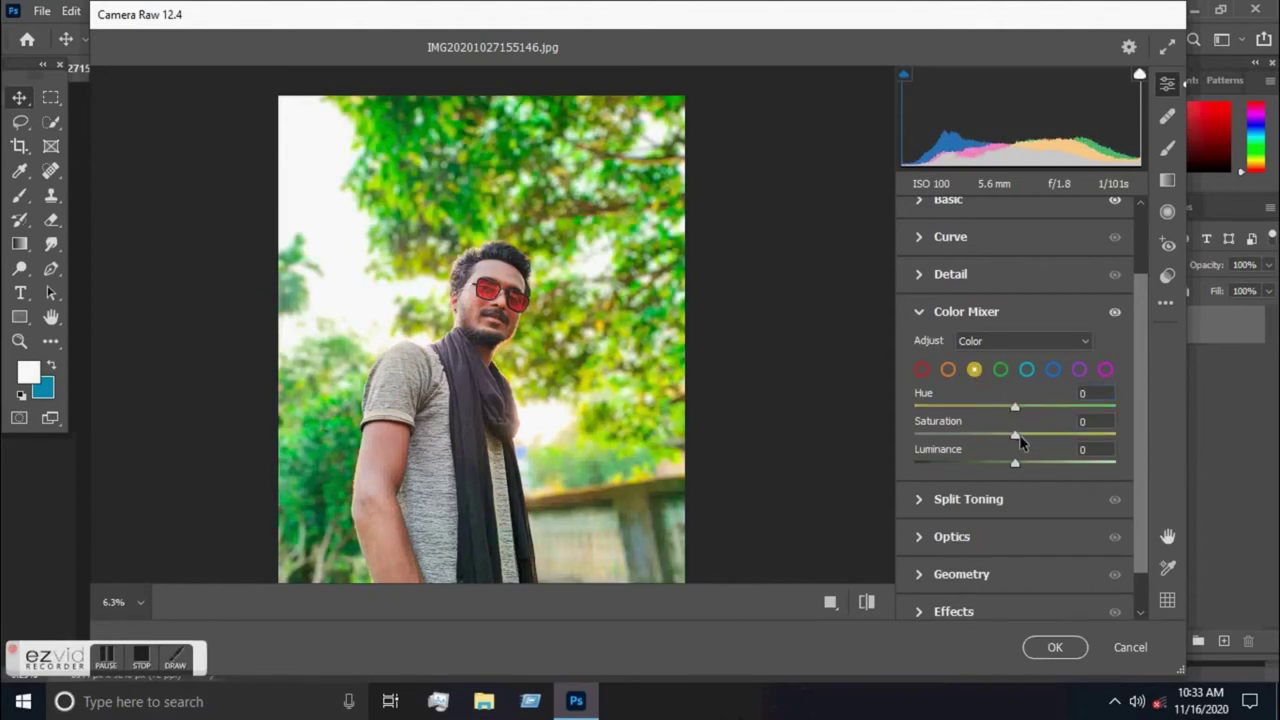
mouse_move(1036, 446)
left_mouse_down()
mouse_move(1045, 437)
mouse_move(969, 408)
left_mouse_up()
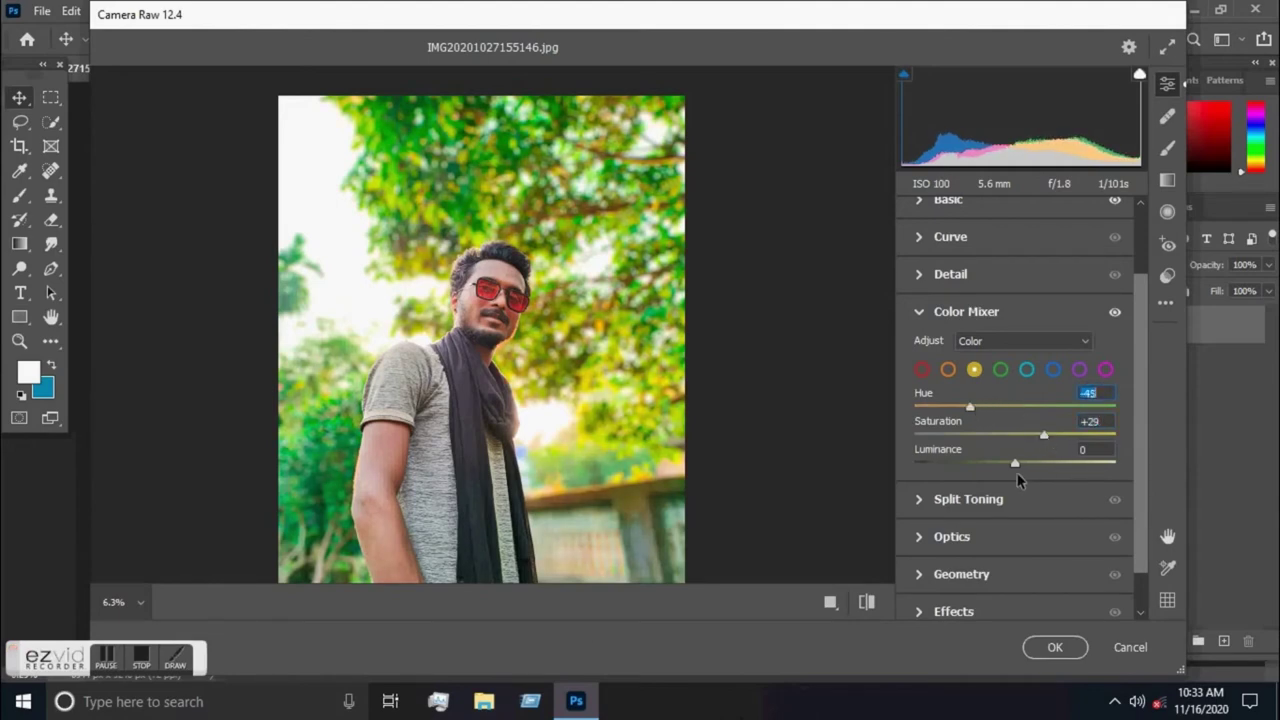
left_click_drag(1014, 464, 1024, 464)
left_click(1053, 370)
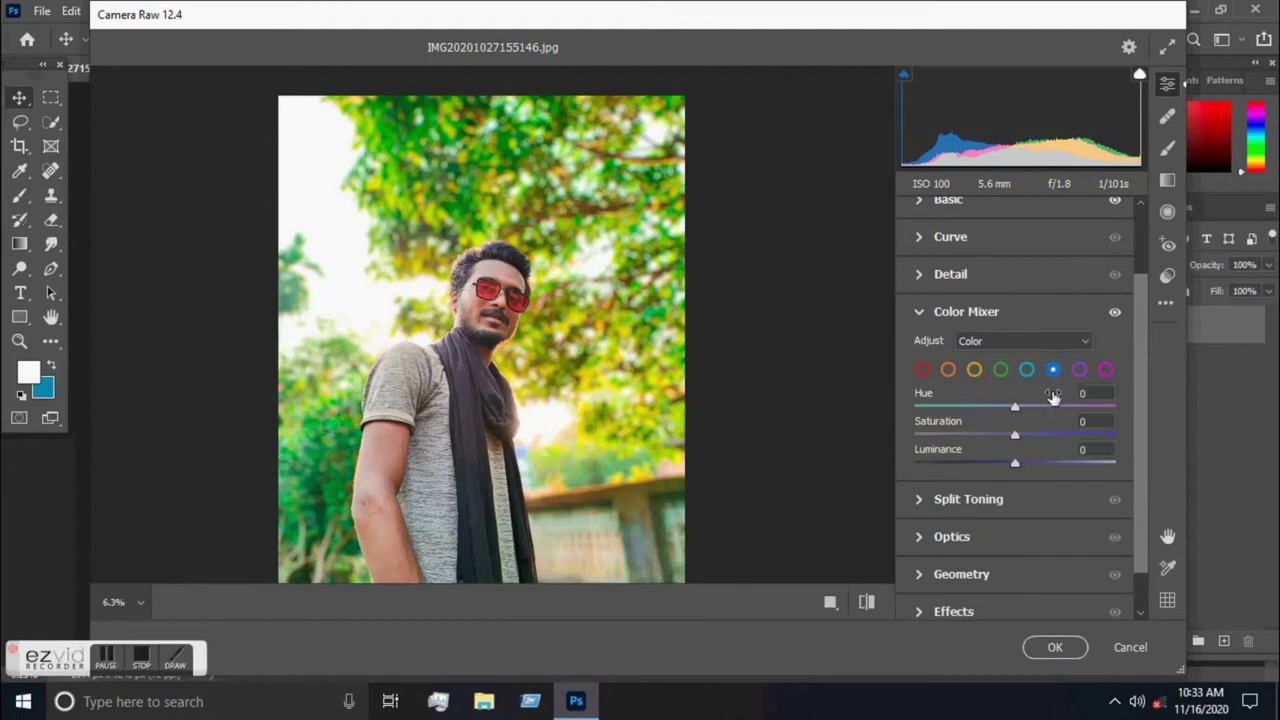
left_click_drag(1014, 410, 977, 408)
mouse_move(1015, 438)
left_mouse_down()
mouse_move(987, 436)
mouse_move(970, 465)
mouse_move(1057, 463)
left_mouse_up()
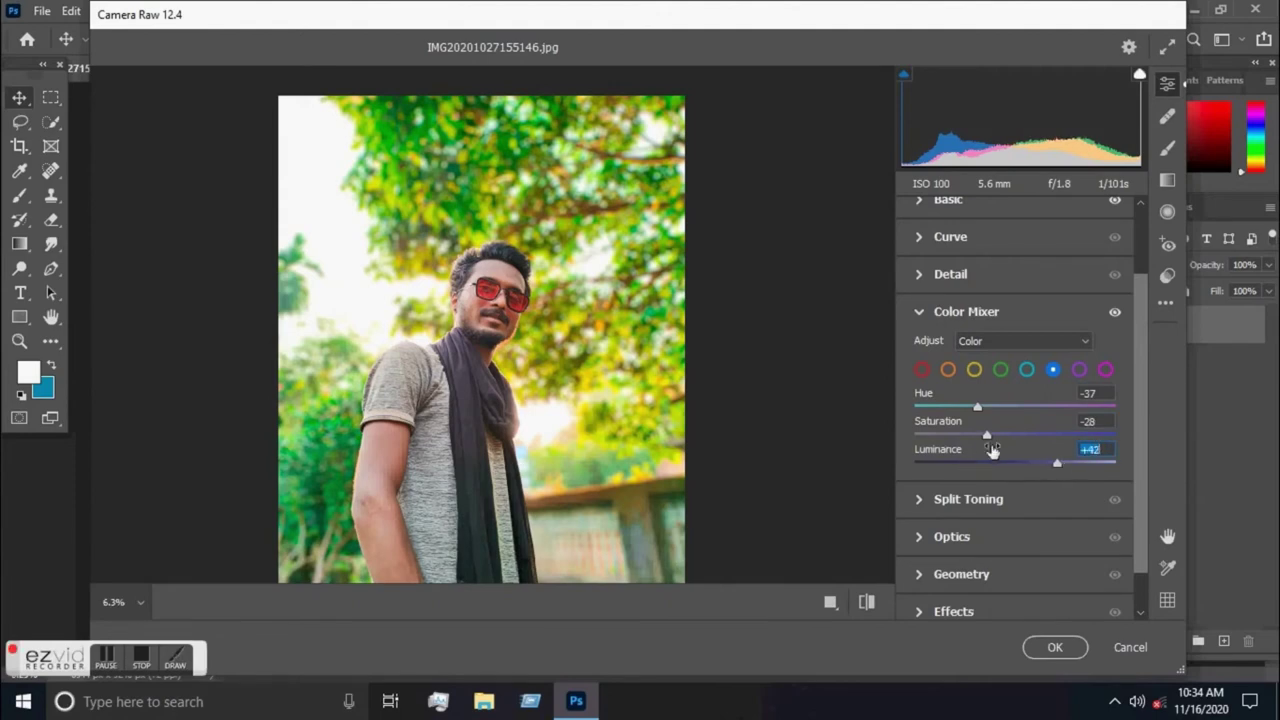
Set the reds to Hue -38 and Luminance +42.
left_click(922, 369)
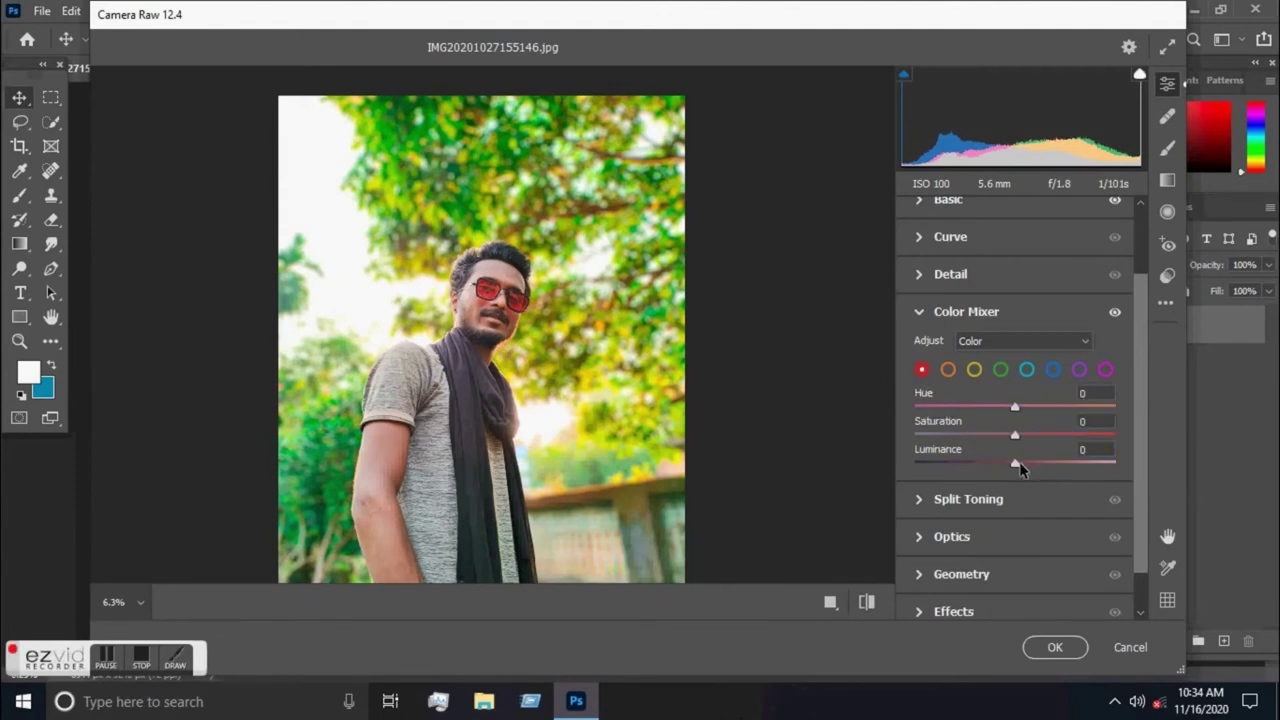
left_click_drag(1016, 465, 1037, 465)
left_click_drag(1014, 406, 977, 406)
left_click_drag(1035, 464, 1047, 466)
left_click(919, 314)
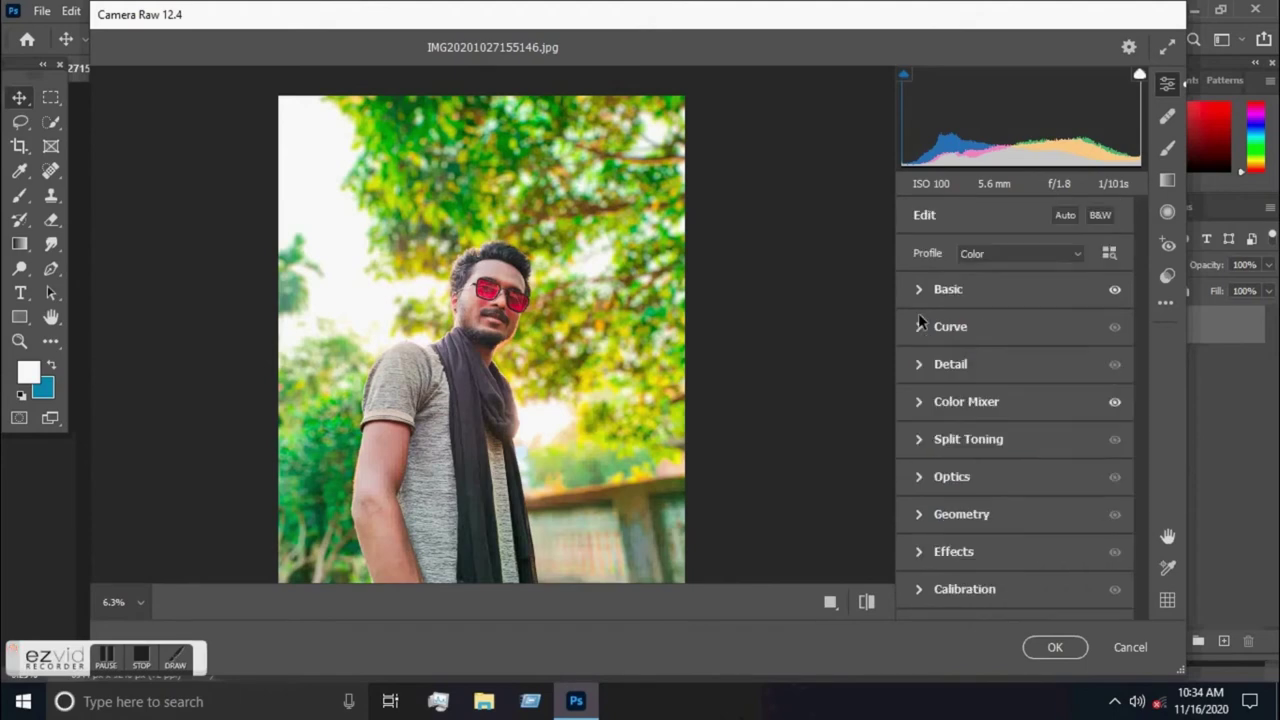
Darken the photo's edges with a Vignetting amount of -21.
left_click(922, 553)
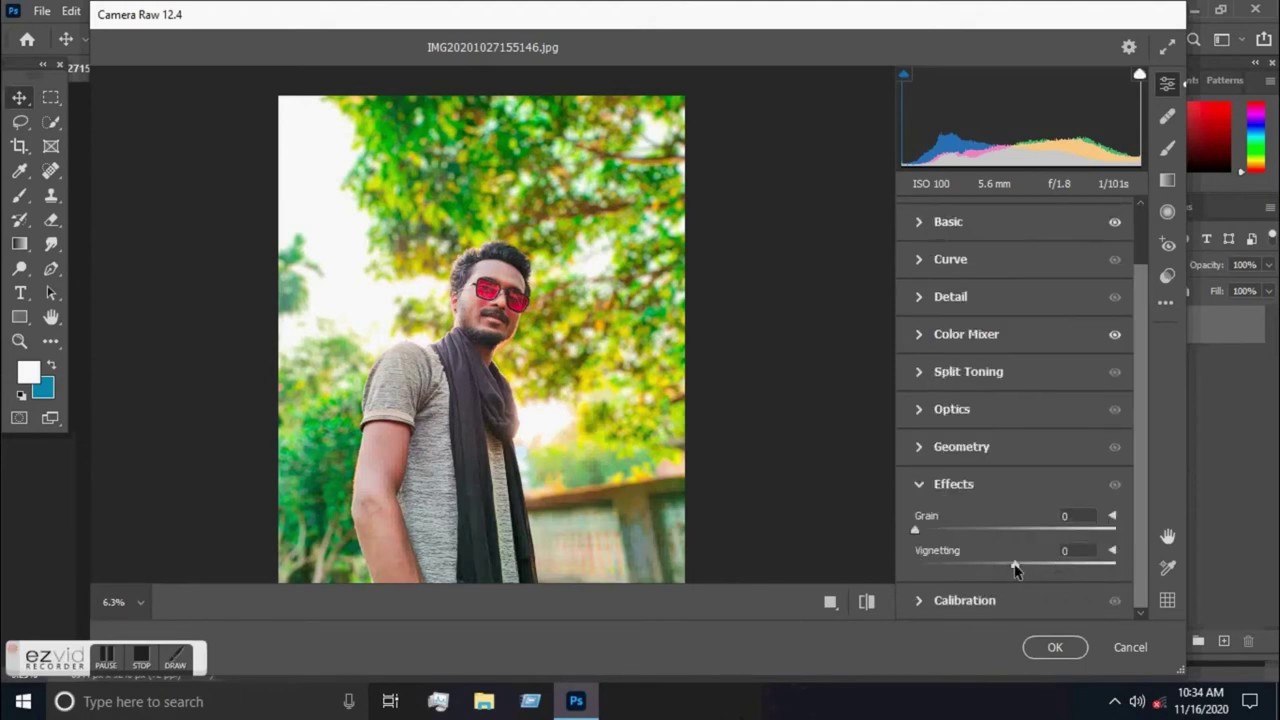
left_click_drag(1015, 565, 995, 565)
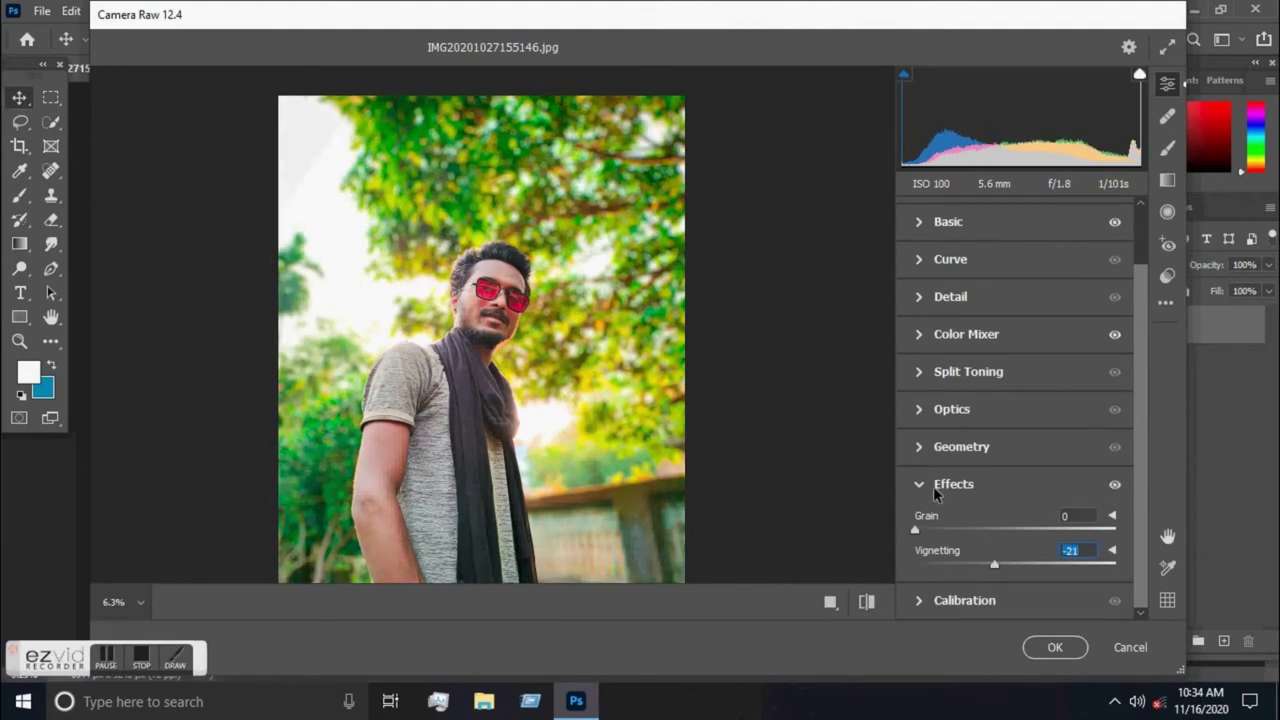
left_click(920, 486)
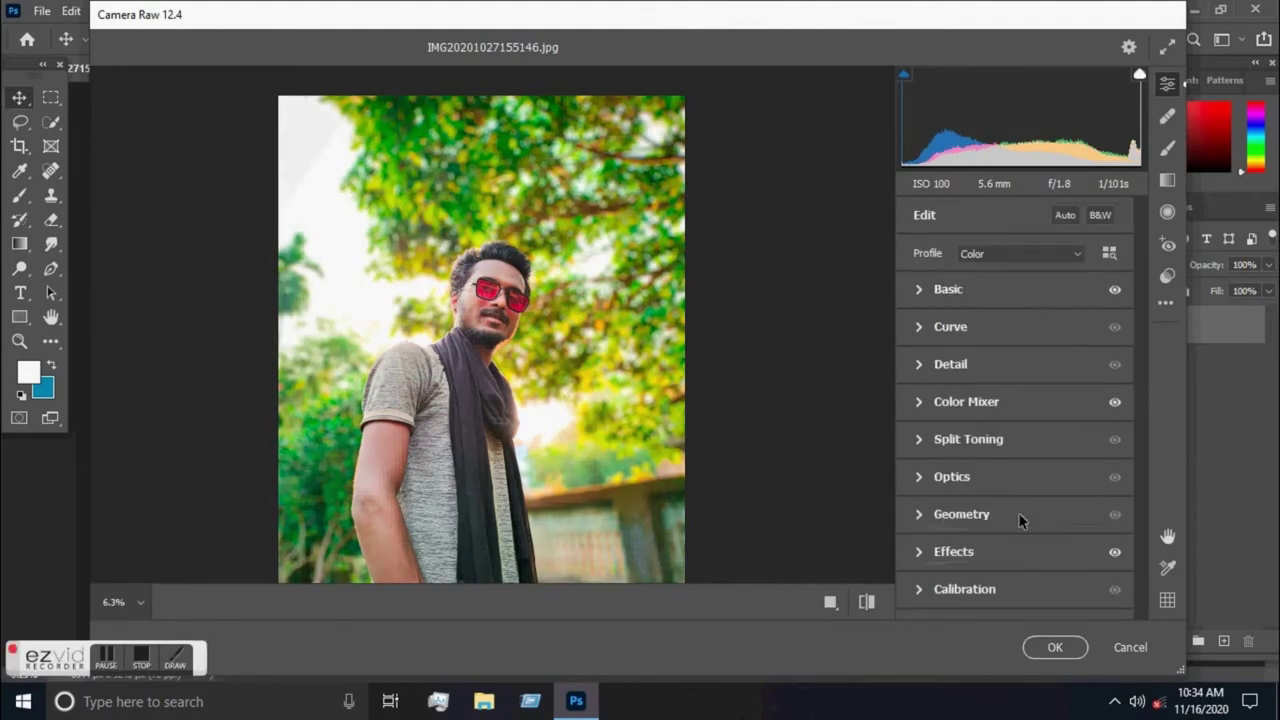
Tint the split-toning highlights with Hue 57 and Saturation 23.
left_click(917, 442)
left_click_drag(915, 387, 940, 387)
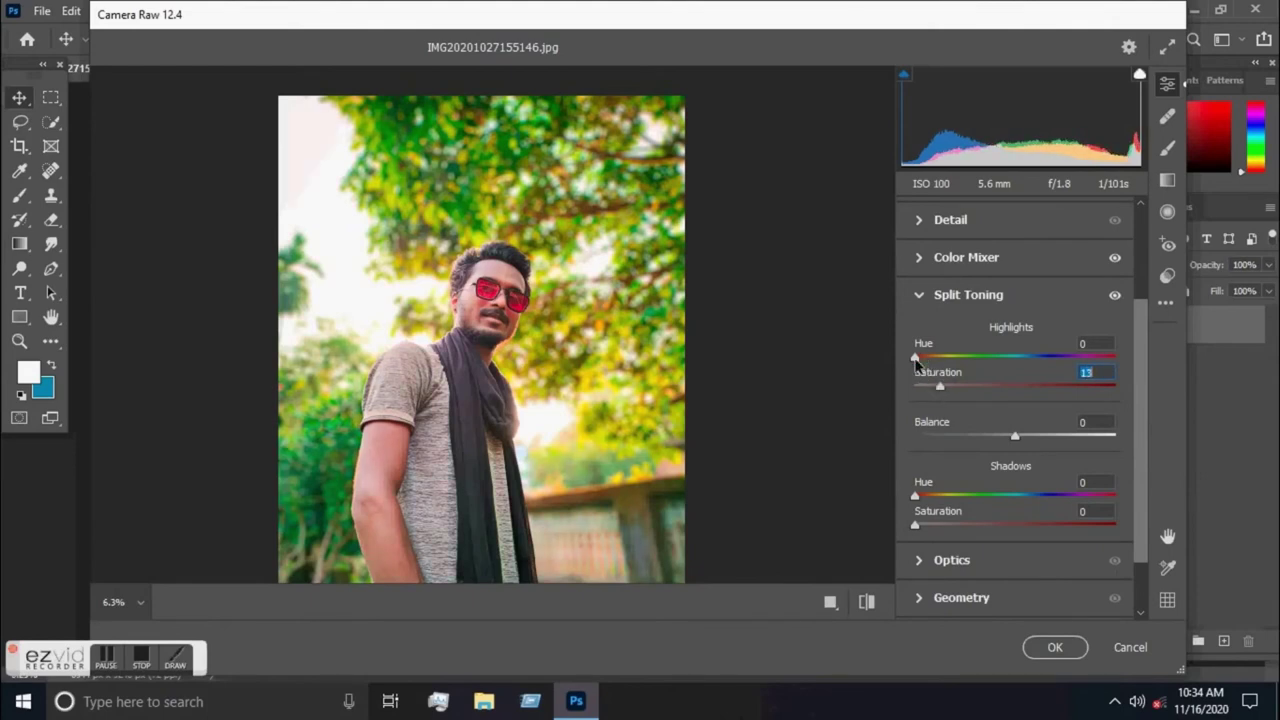
mouse_move(915, 358)
left_mouse_down()
mouse_move(1113, 369)
mouse_move(948, 368)
mouse_move(962, 388)
left_mouse_up()
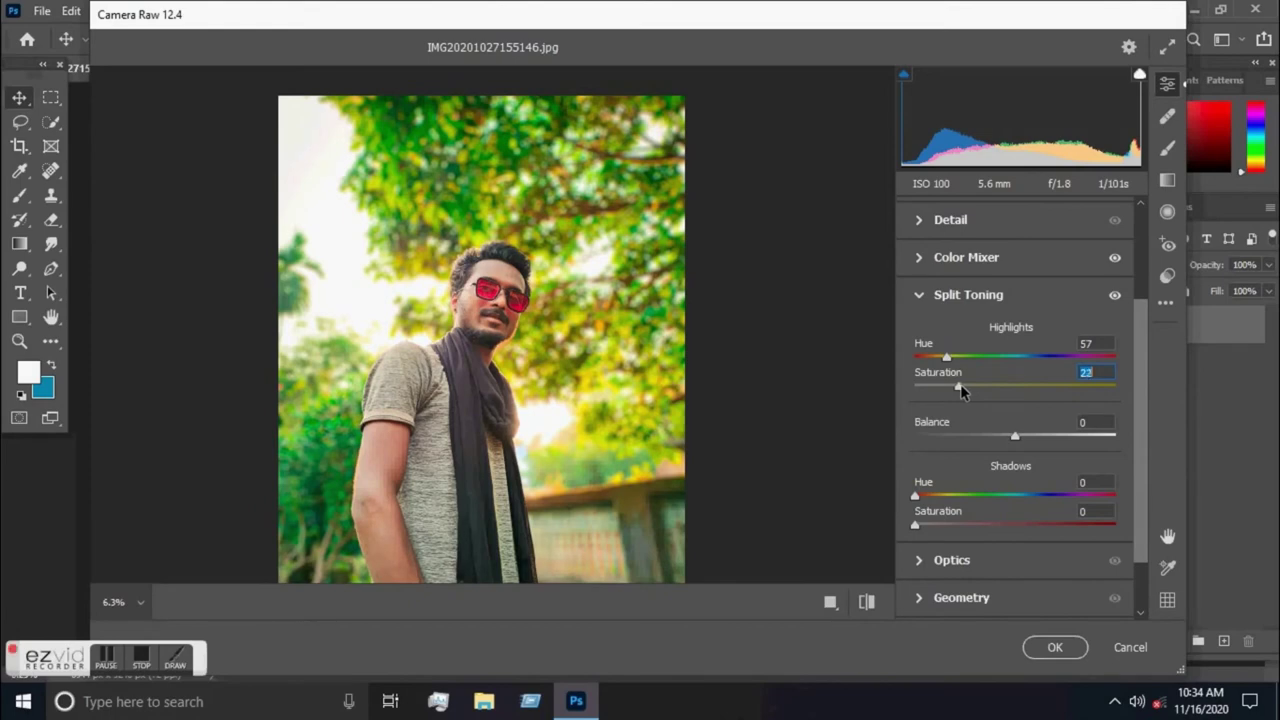
left_click(920, 295)
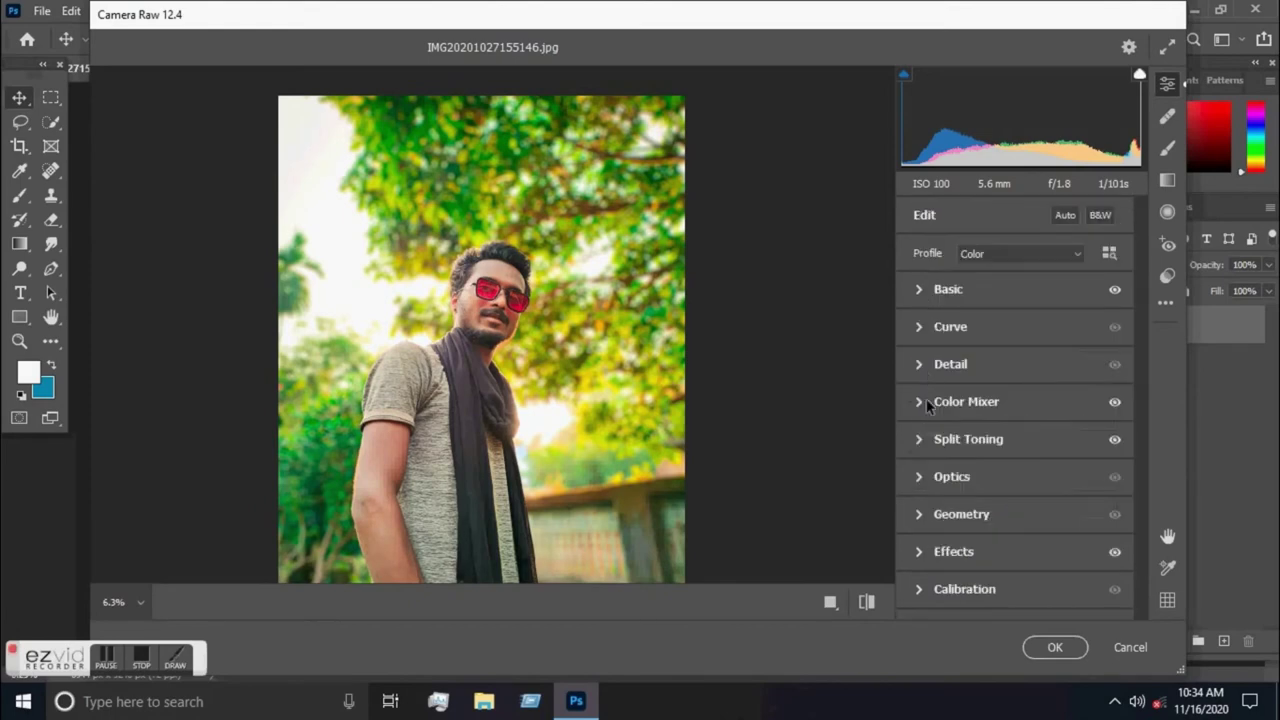
Raise the Orange Luminance in the Color Mixer to brighten the skin tones.
left_click(920, 402)
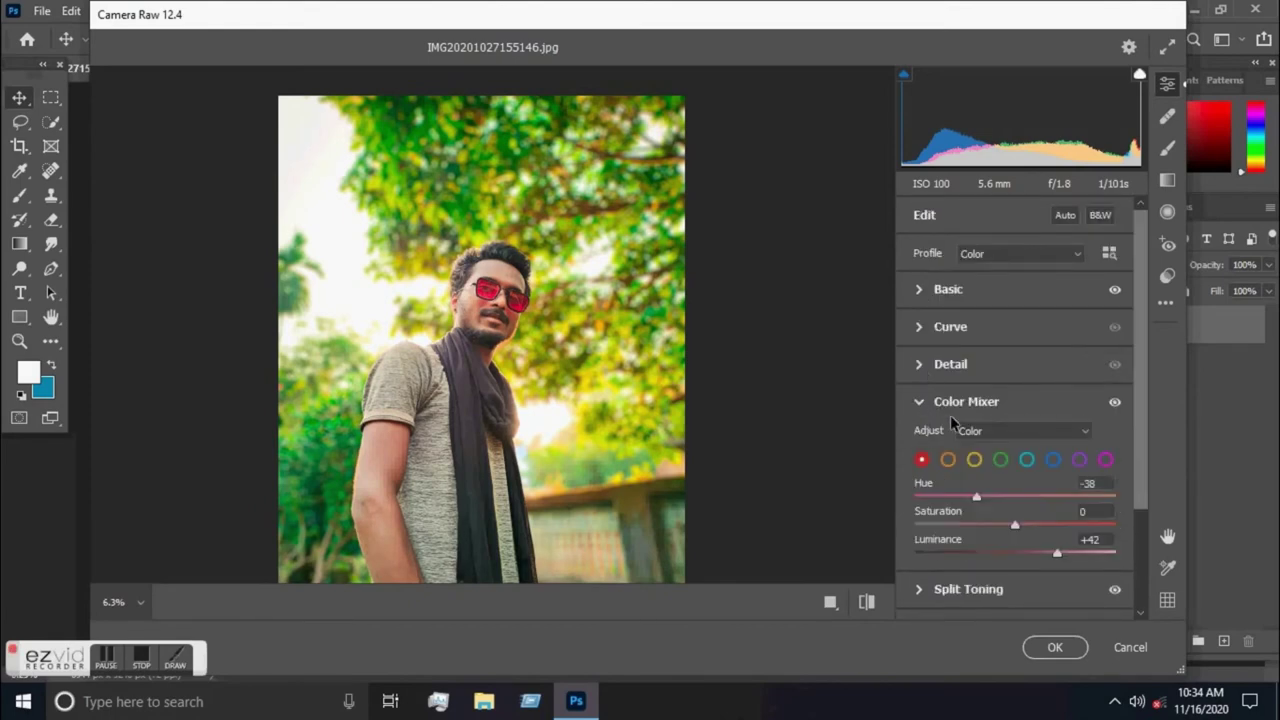
left_click(948, 460)
left_click_drag(1015, 555, 1060, 558)
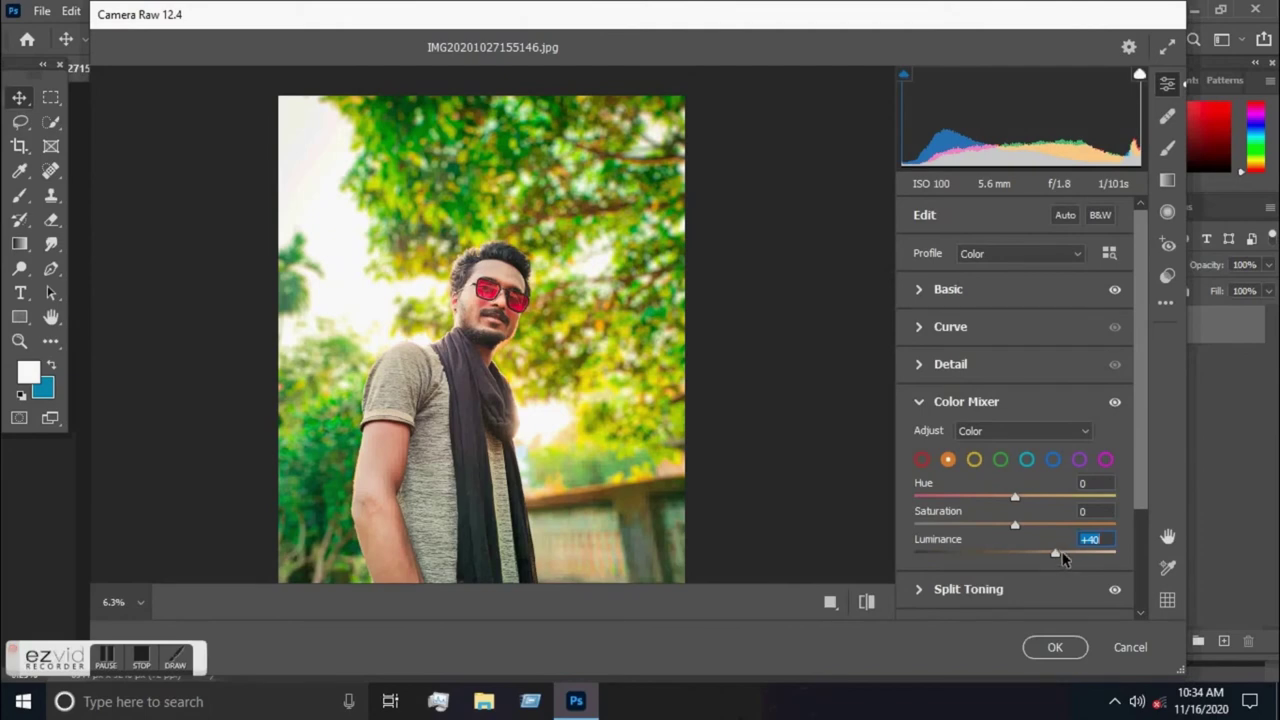
left_click_drag(1059, 550, 1067, 549)
left_click(917, 404)
Set Sharpening to 34 and Noise Reduction to 25, then apply the Camera Raw grade.
left_click(919, 368)
mouse_move(918, 411)
left_mouse_down()
mouse_move(960, 412)
mouse_move(968, 443)
left_mouse_up()
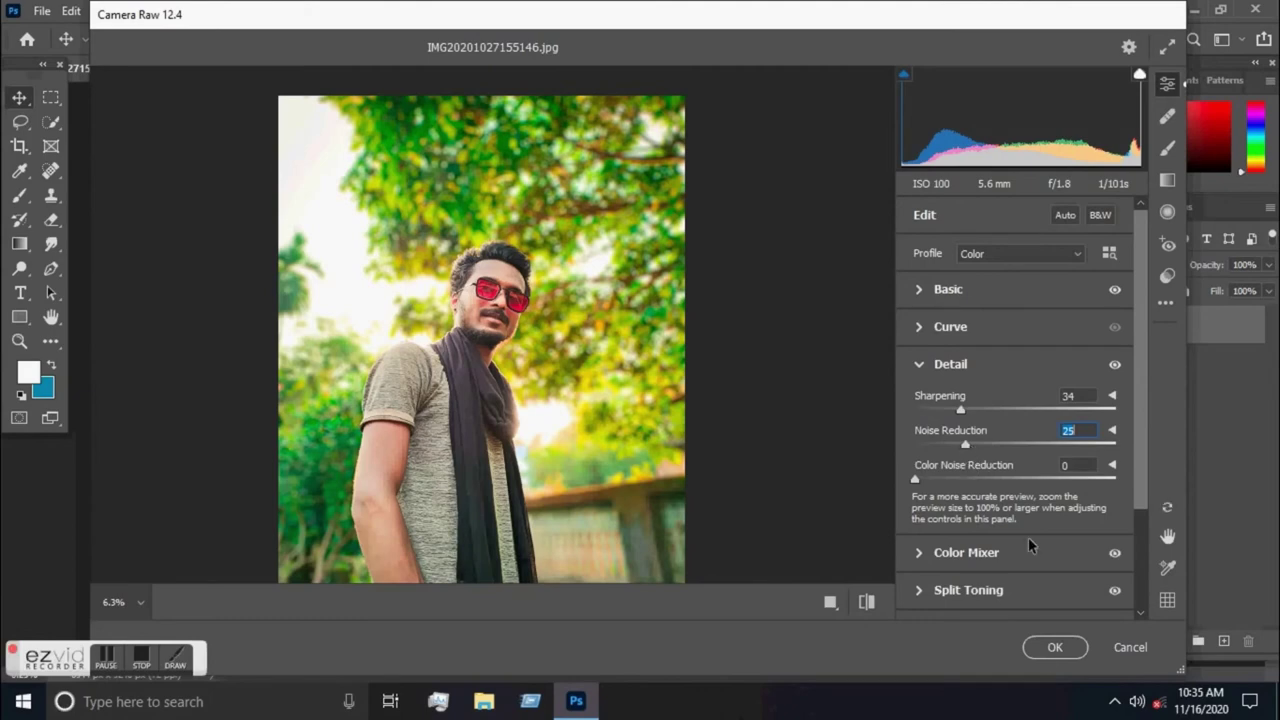
left_click(1054, 647)
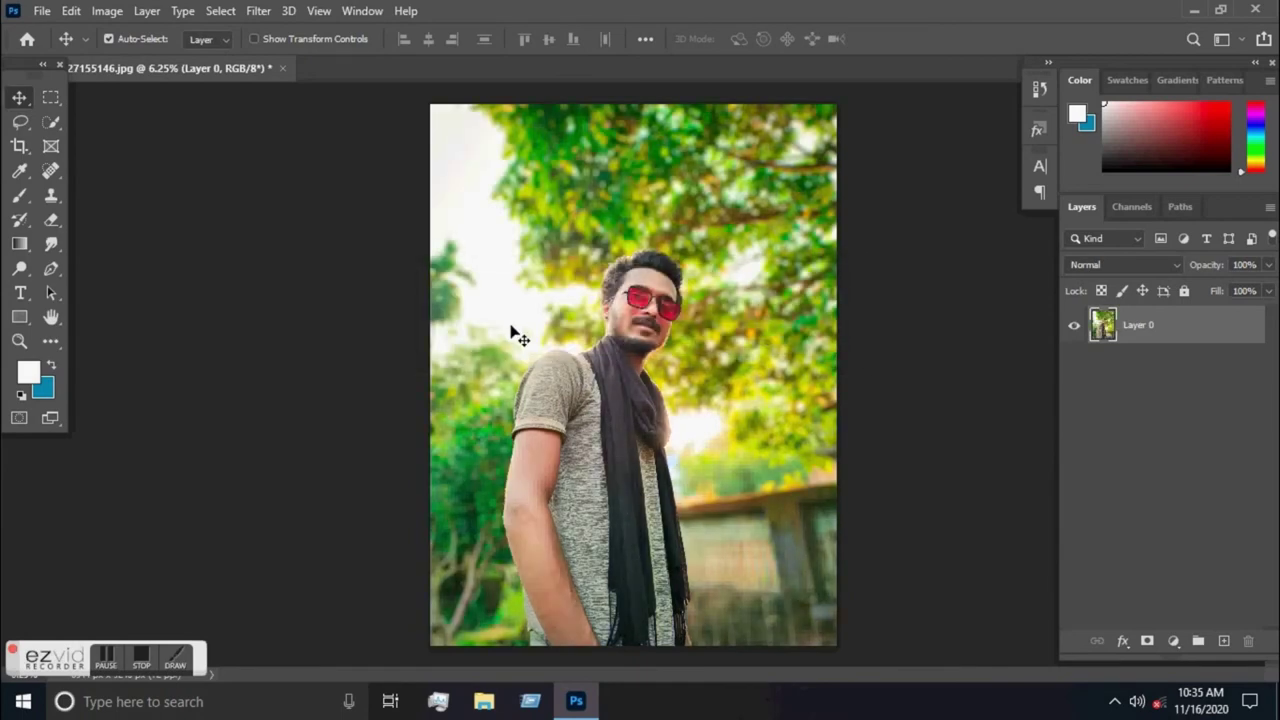
Zoom in to 66.7% on the man's cheek and ear and select the Spot Healing Brush.
key("ctrl+space")
left_click(676, 303)
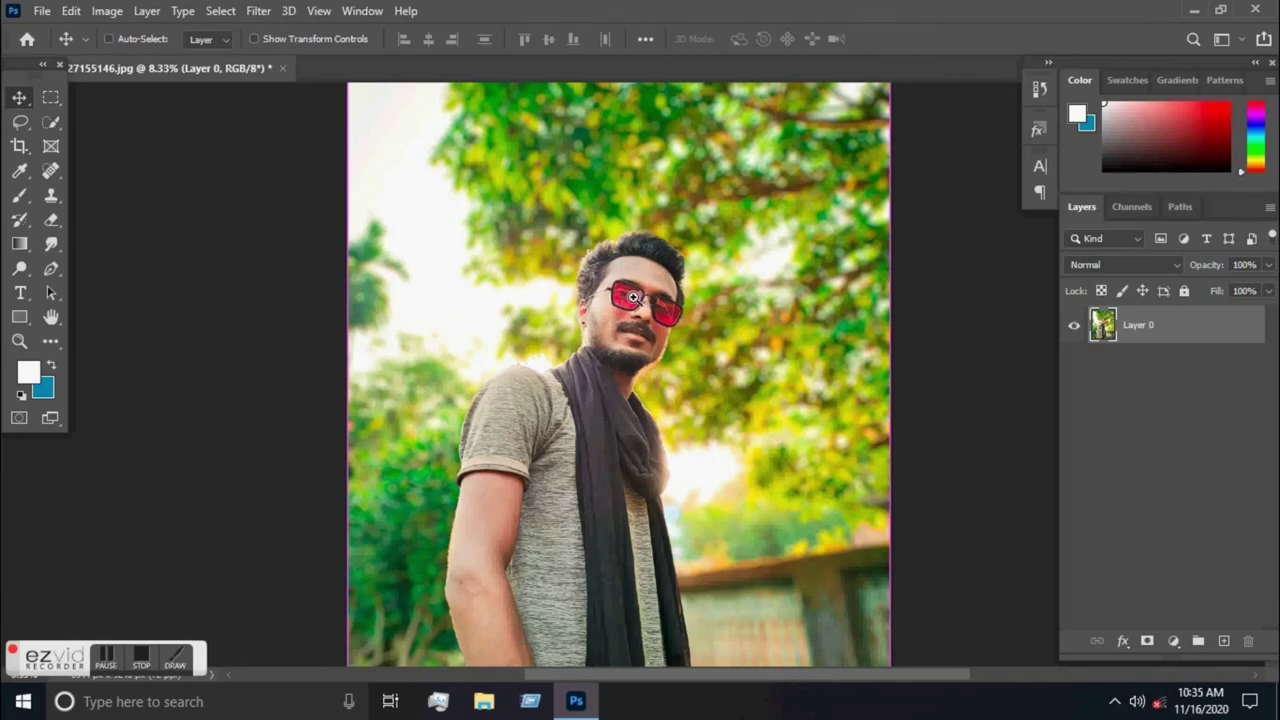
left_click(633, 297)
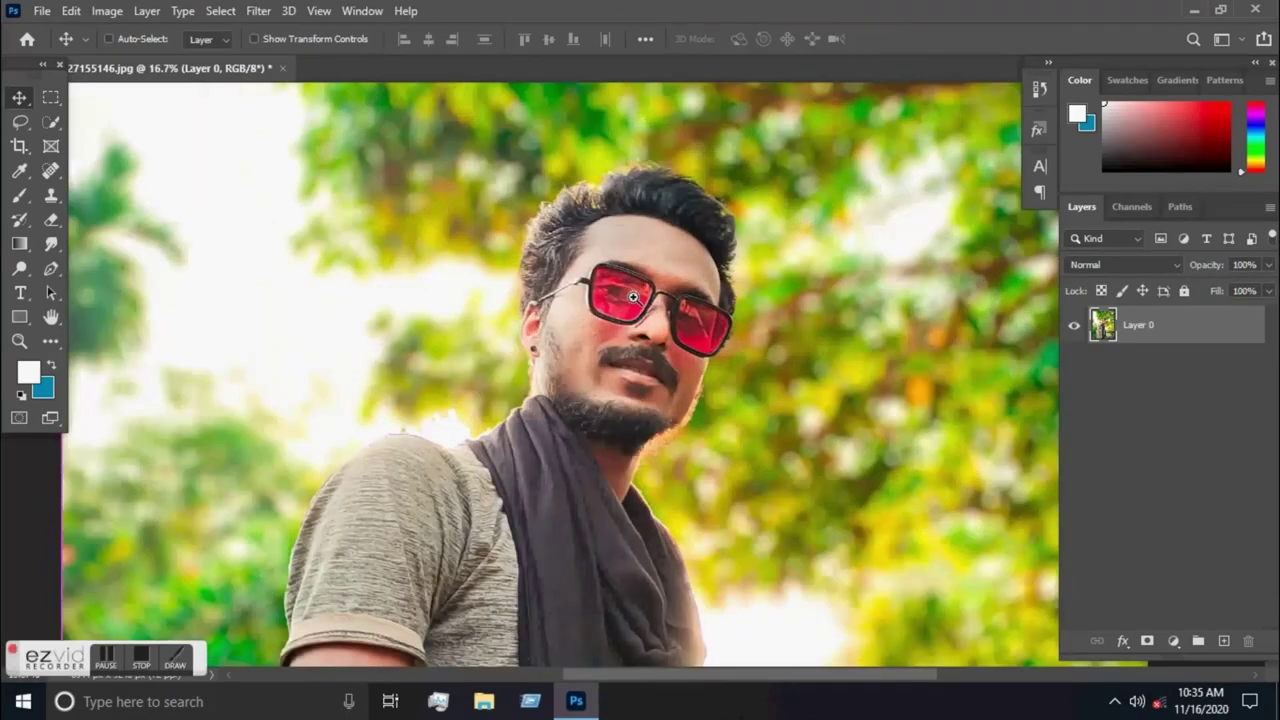
left_click(632, 297)
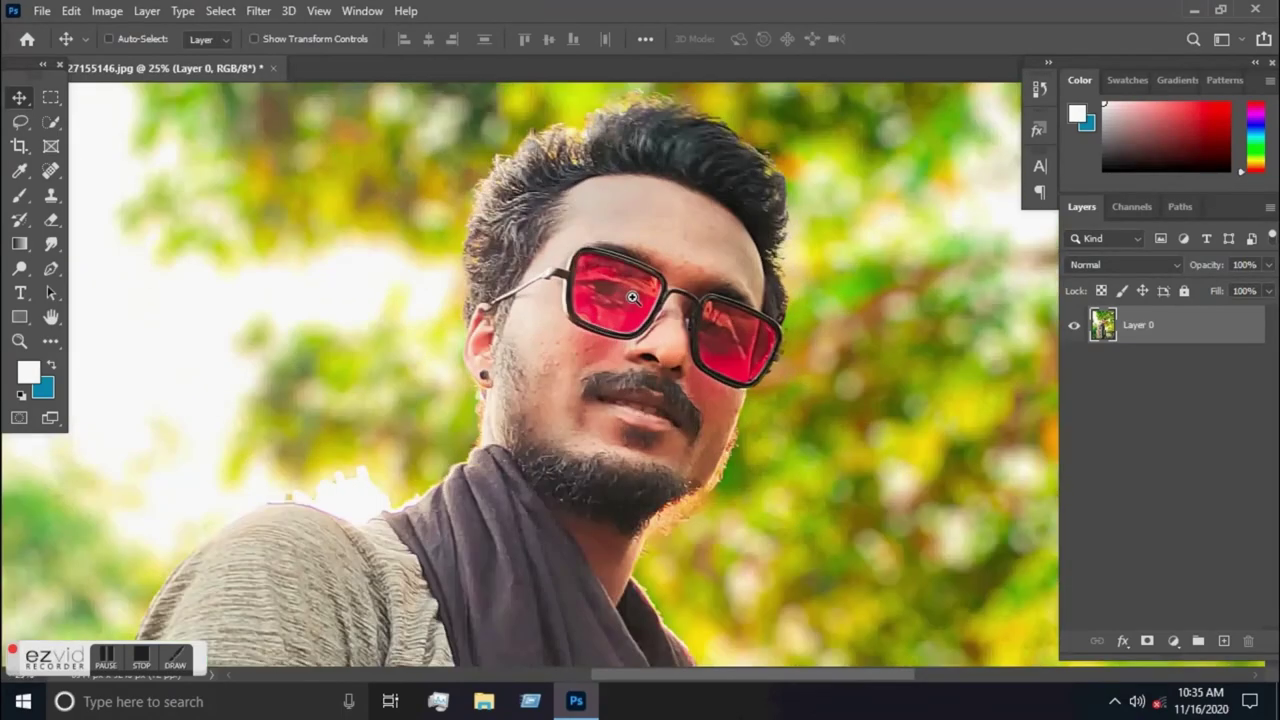
left_click(632, 297)
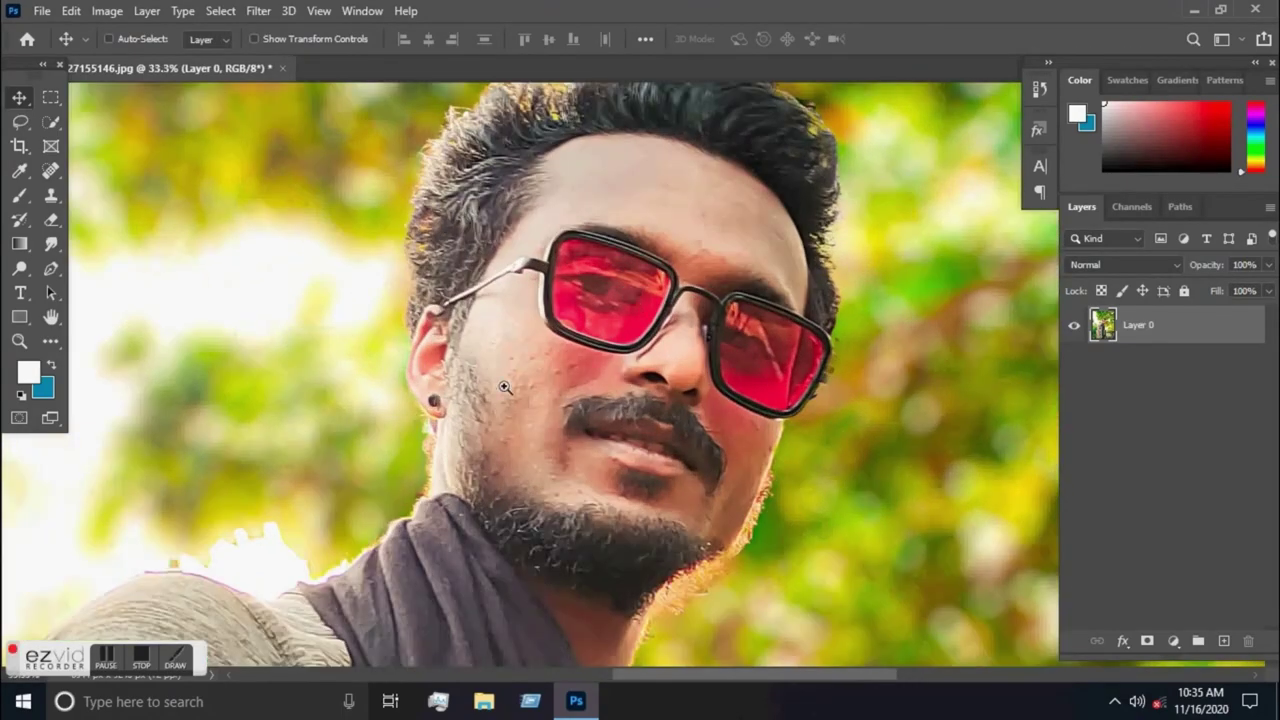
left_click(456, 368)
left_click(460, 380)
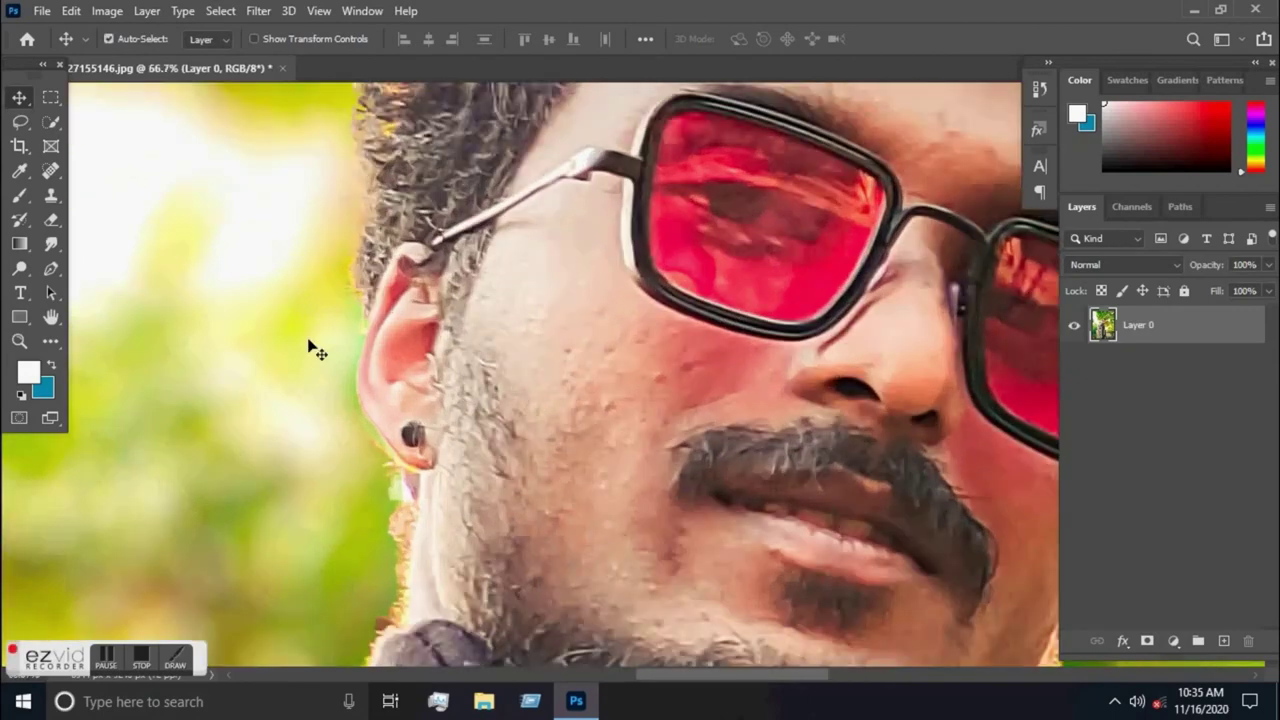
left_click(51, 171)
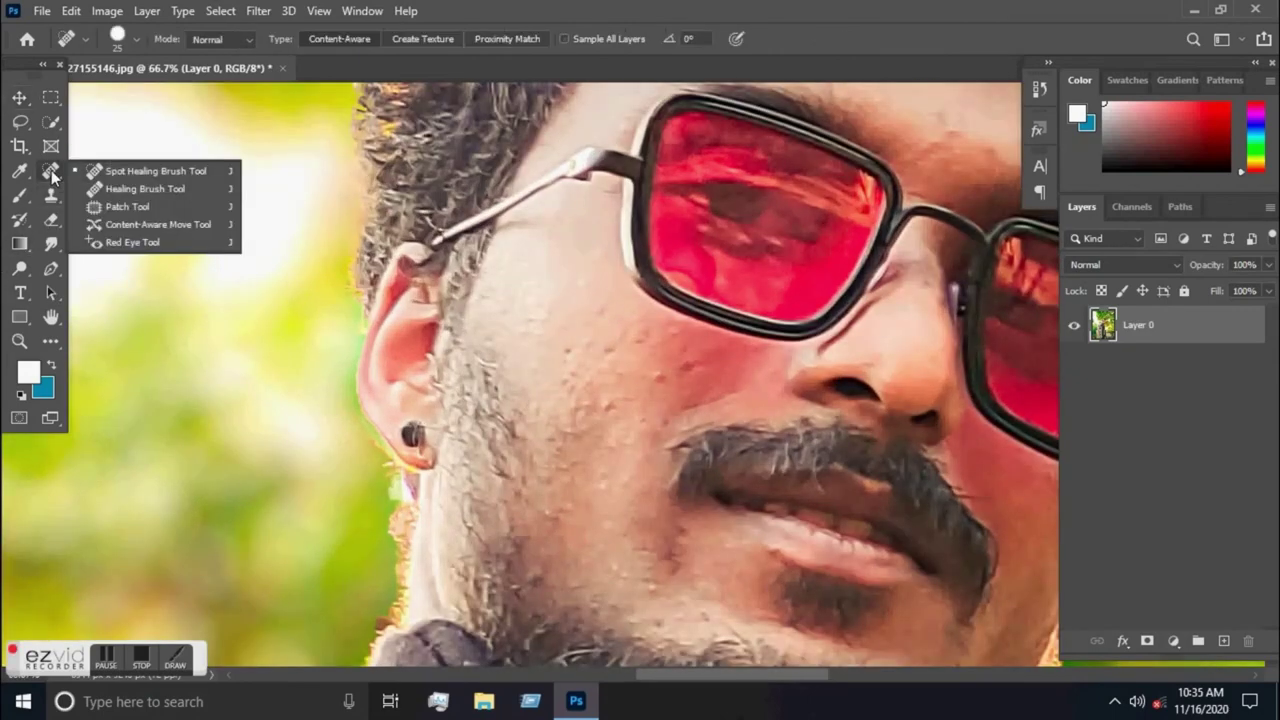
Heal the blemishes across the man's cheek and below his glasses.
left_click(113, 174)
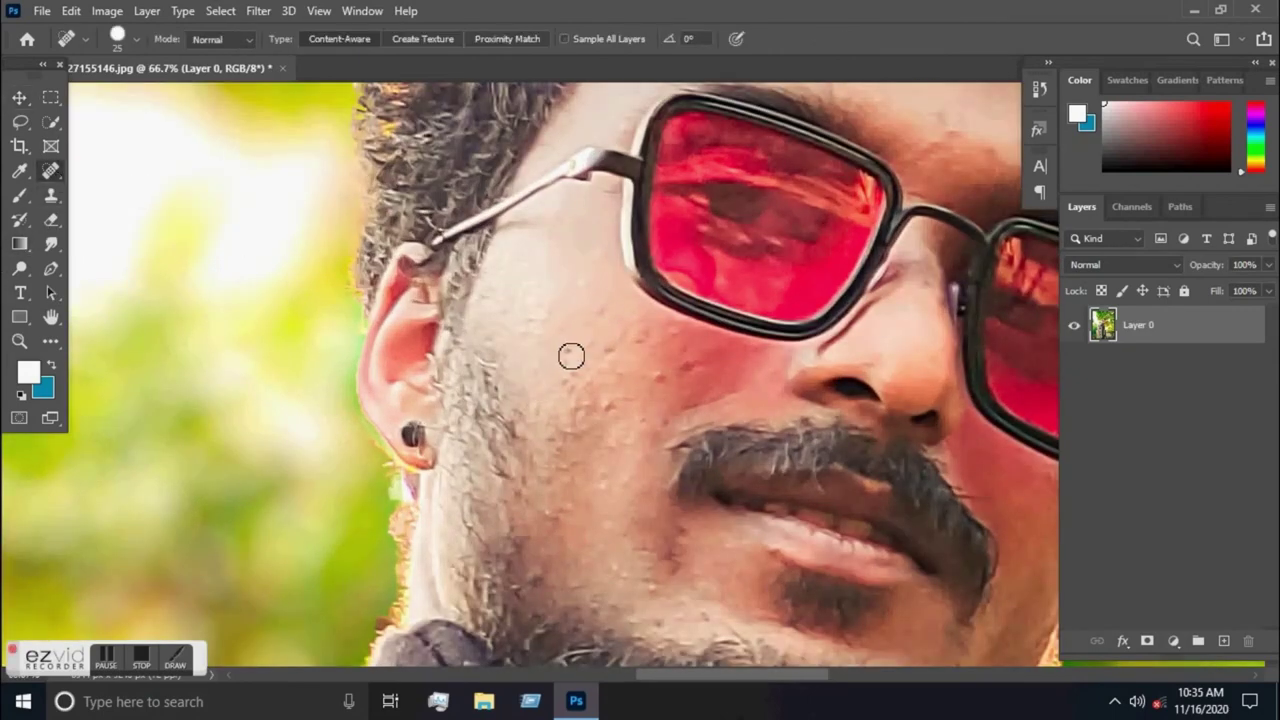
left_click(542, 332)
left_click(615, 368)
left_click(645, 340)
left_click(688, 345)
left_click(672, 383)
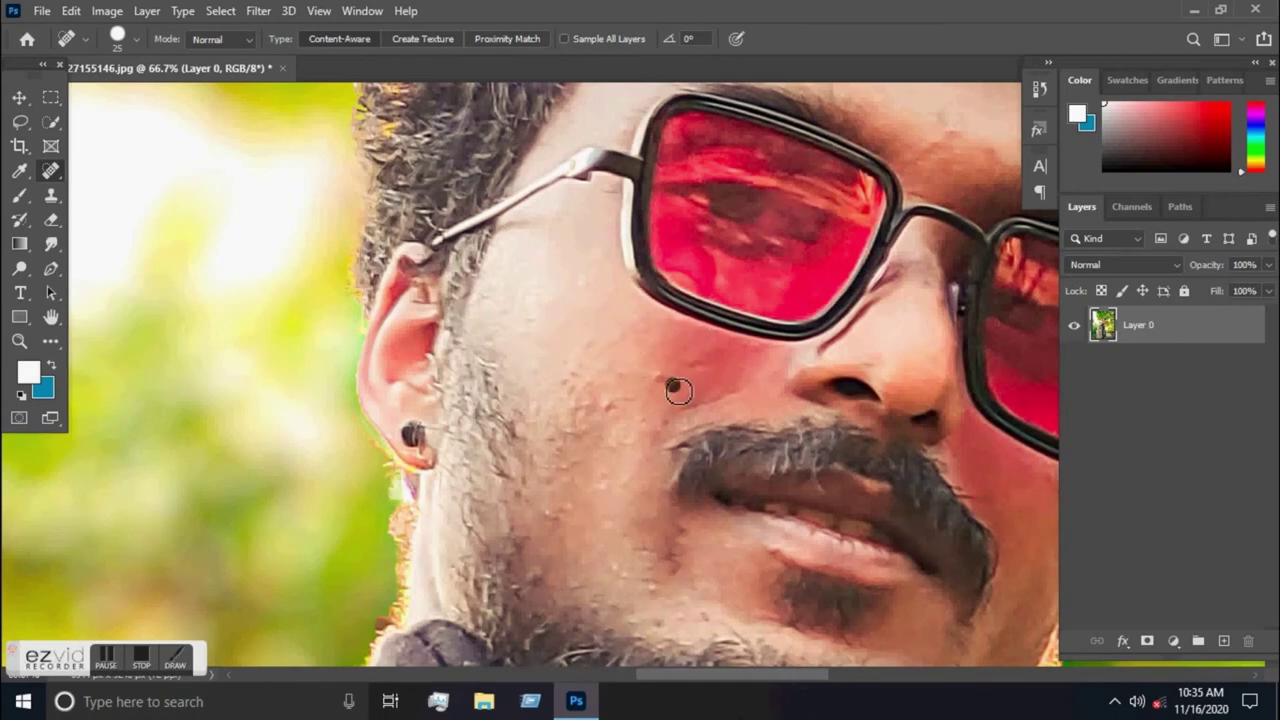
left_click_drag(574, 370, 581, 428)
mouse_move(550, 514)
left_mouse_down()
mouse_move(590, 512)
mouse_move(614, 551)
left_mouse_up()
Heal the spots along the chin and upper lip and remaining cheek marks.
left_click(614, 571)
left_click(651, 591)
left_click(725, 587)
left_click(771, 540)
left_click(752, 571)
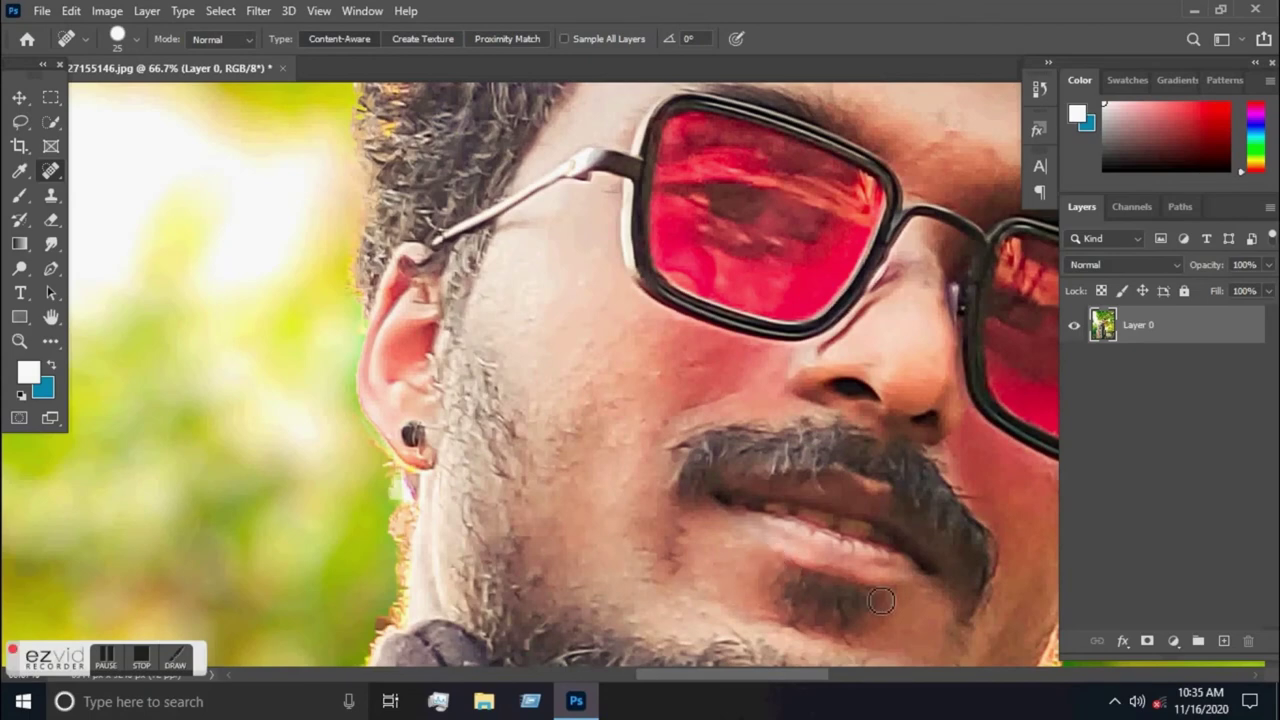
mouse_move(590, 342)
left_mouse_down()
mouse_move(587, 385)
mouse_move(614, 384)
left_mouse_up()
left_click_drag(700, 382, 512, 316)
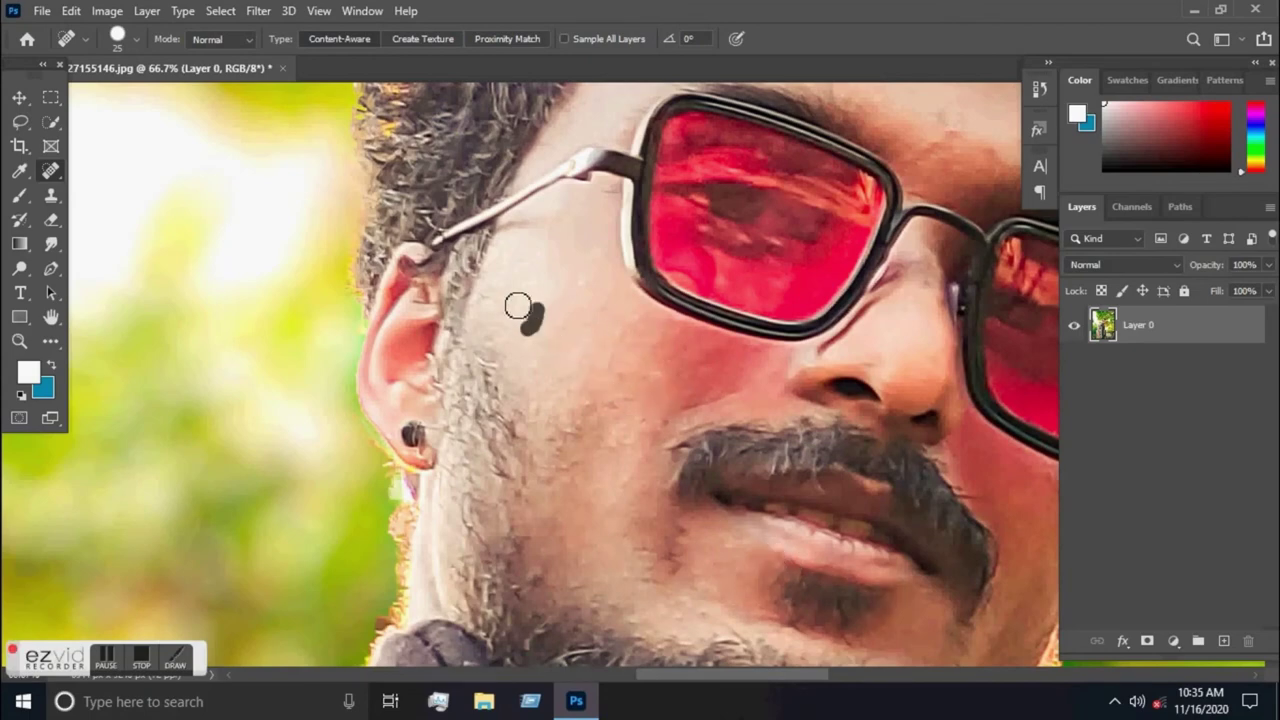
Heal the blemishes on the forehead and near the hairline.
left_click(506, 301)
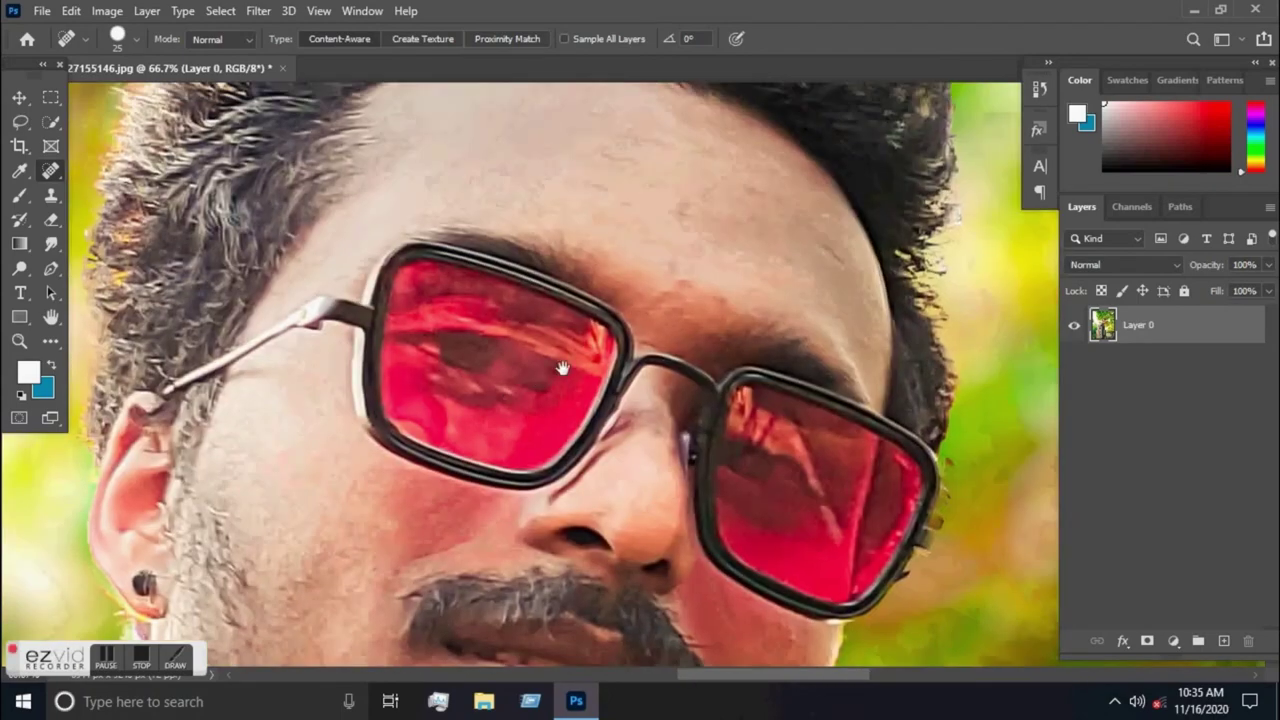
left_click_drag(686, 294, 670, 263)
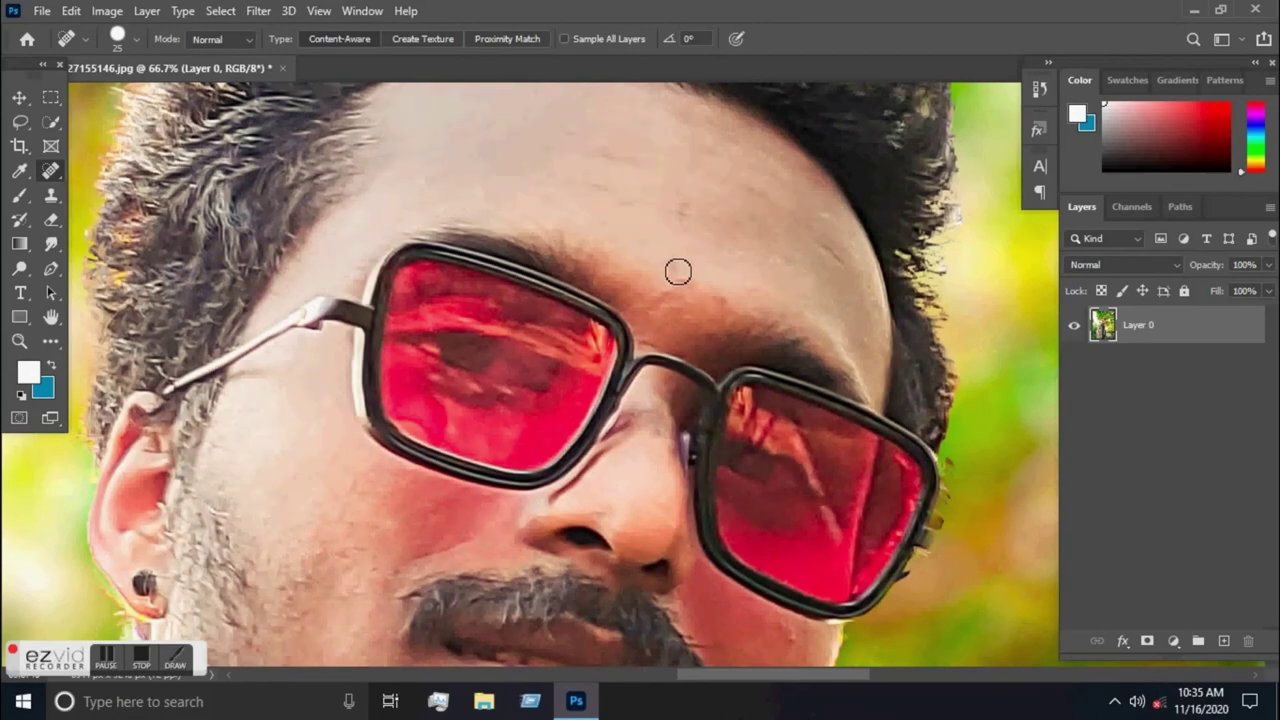
left_click(686, 205)
left_click_drag(645, 205, 598, 190)
left_click(823, 240)
left_click(820, 214)
Heal the marks along the right cheek edge and zoom out to 16.7% to view the whole portrait.
scroll(766, 443, "down", 5)
scroll(740, 400, "down", 1)
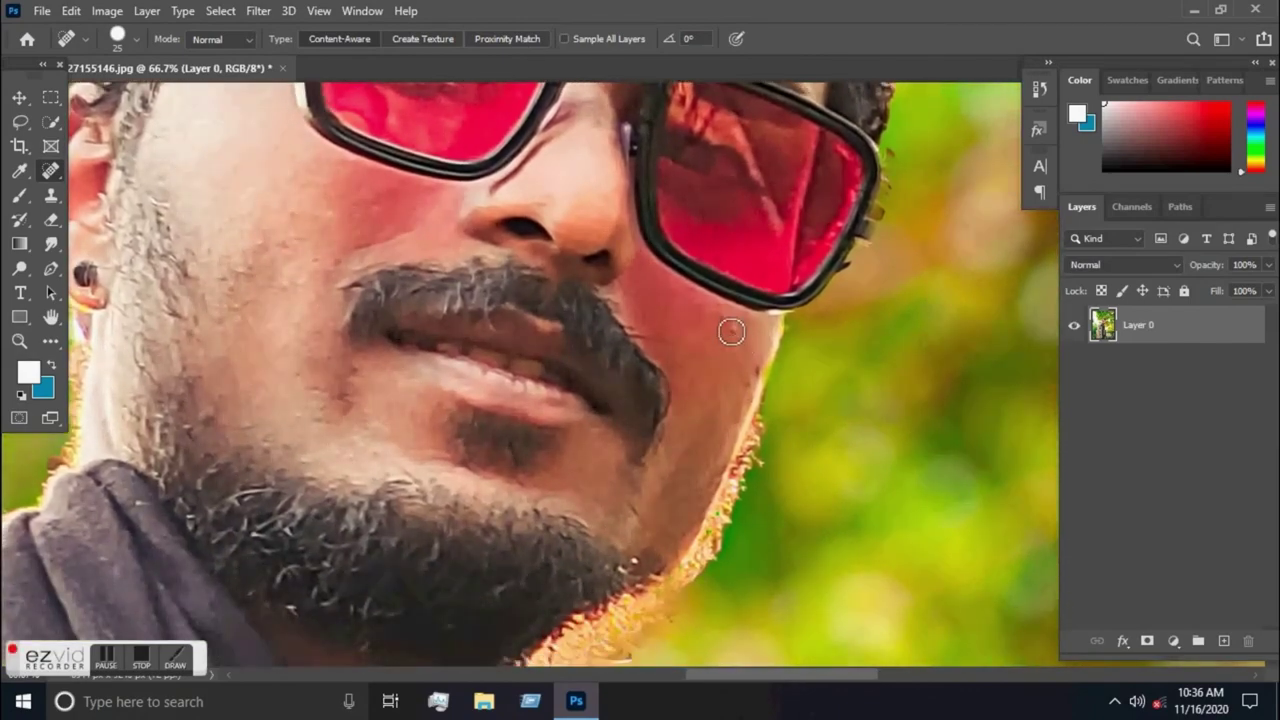
left_click_drag(757, 362, 748, 420)
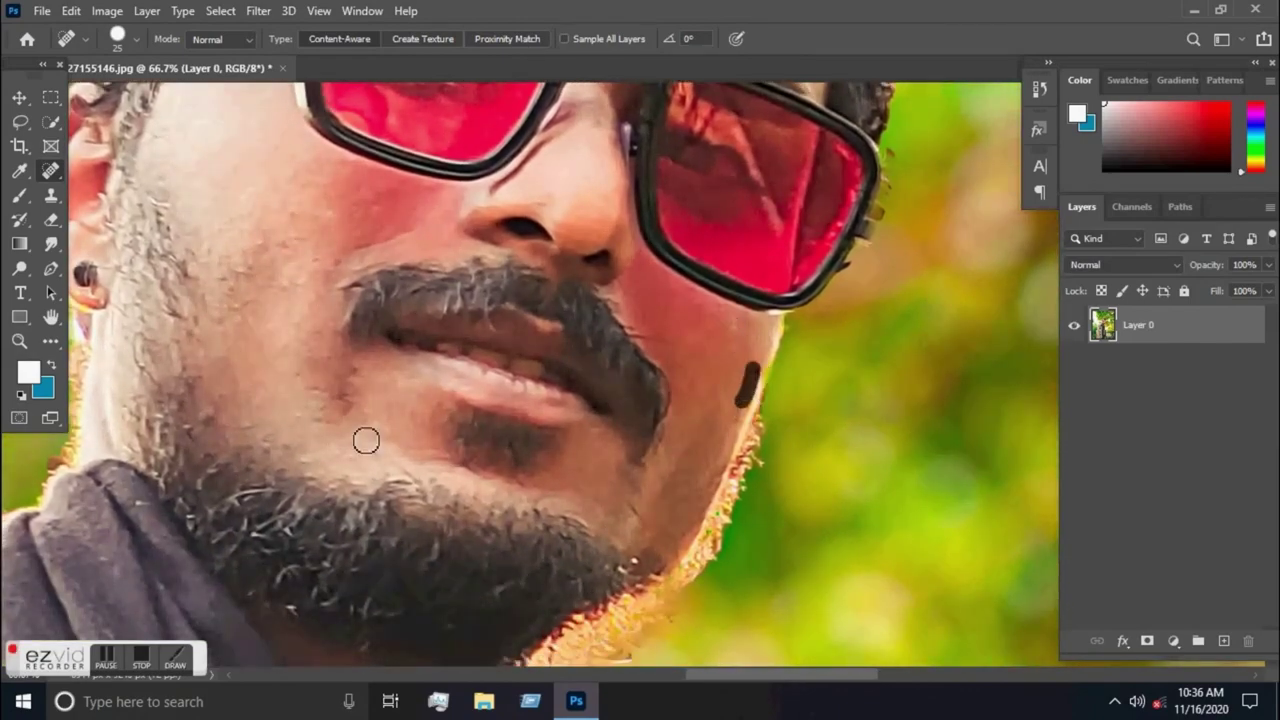
scroll(490, 411, "down", 2)
scroll(489, 414, "down", 2)
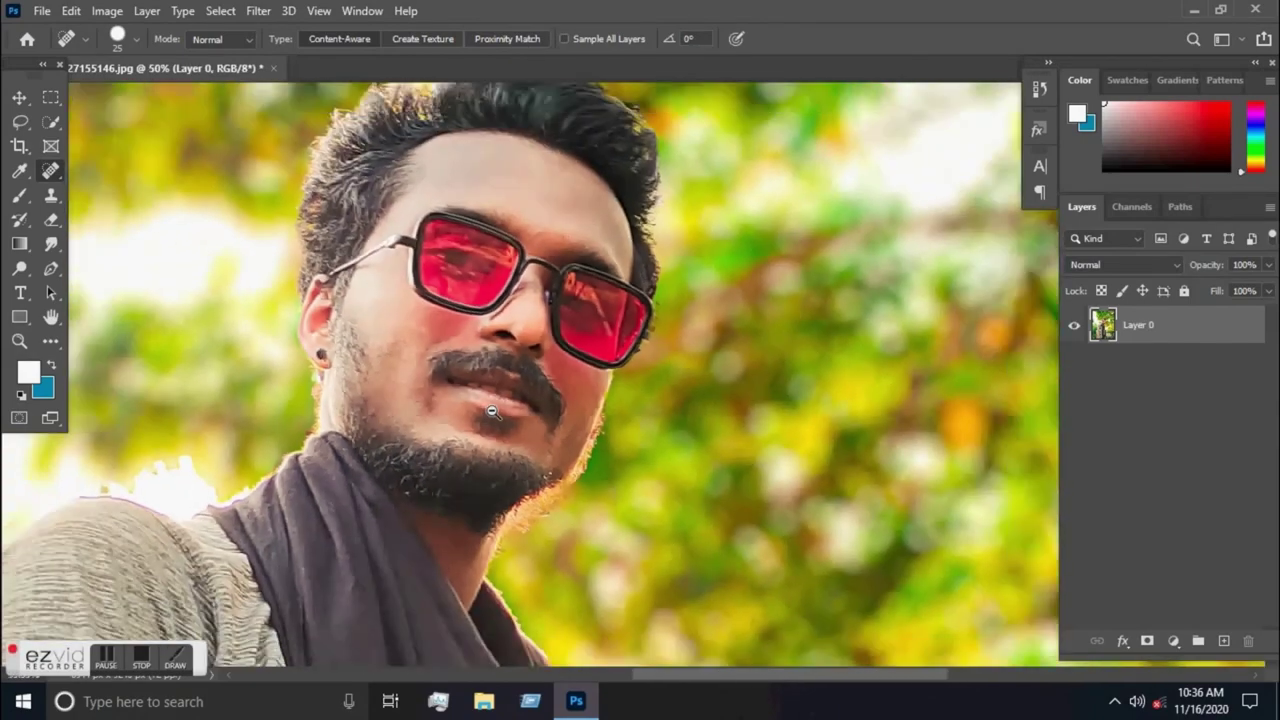
scroll(487, 418, "down", 2)
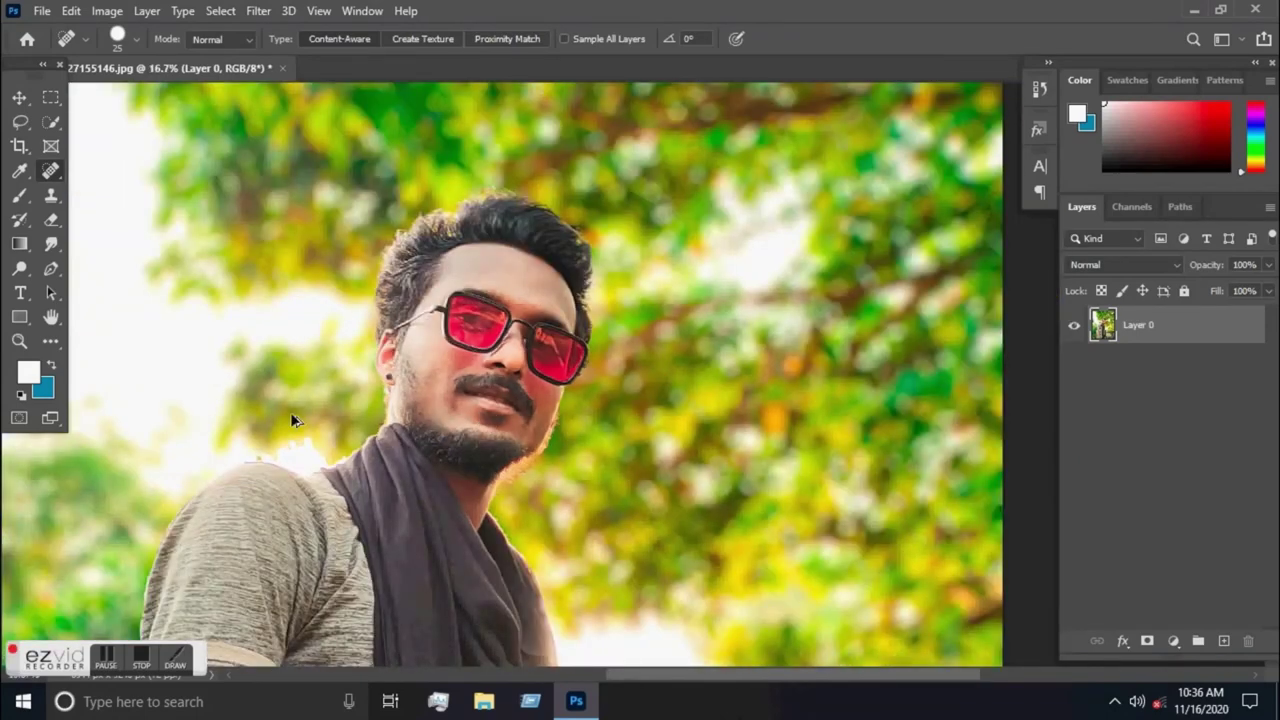
right_click(55, 174)
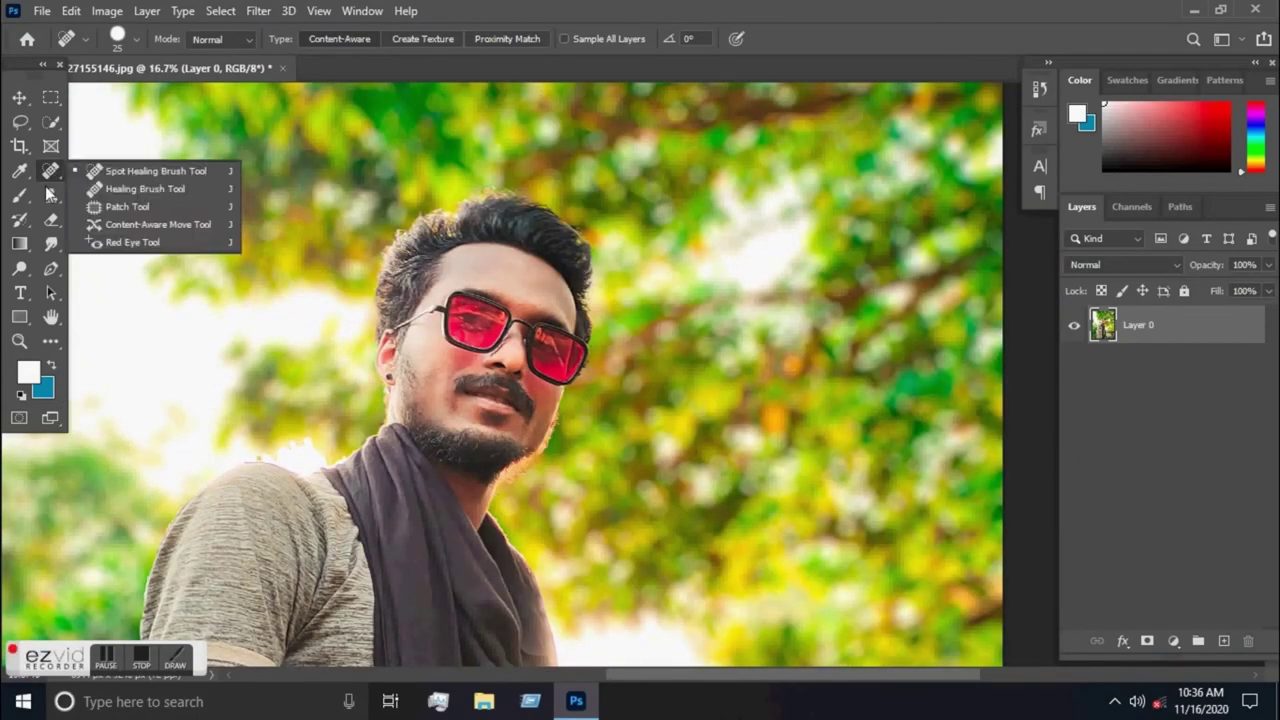
Select the Mixer Brush Tool for blending skin.
left_click(17, 222)
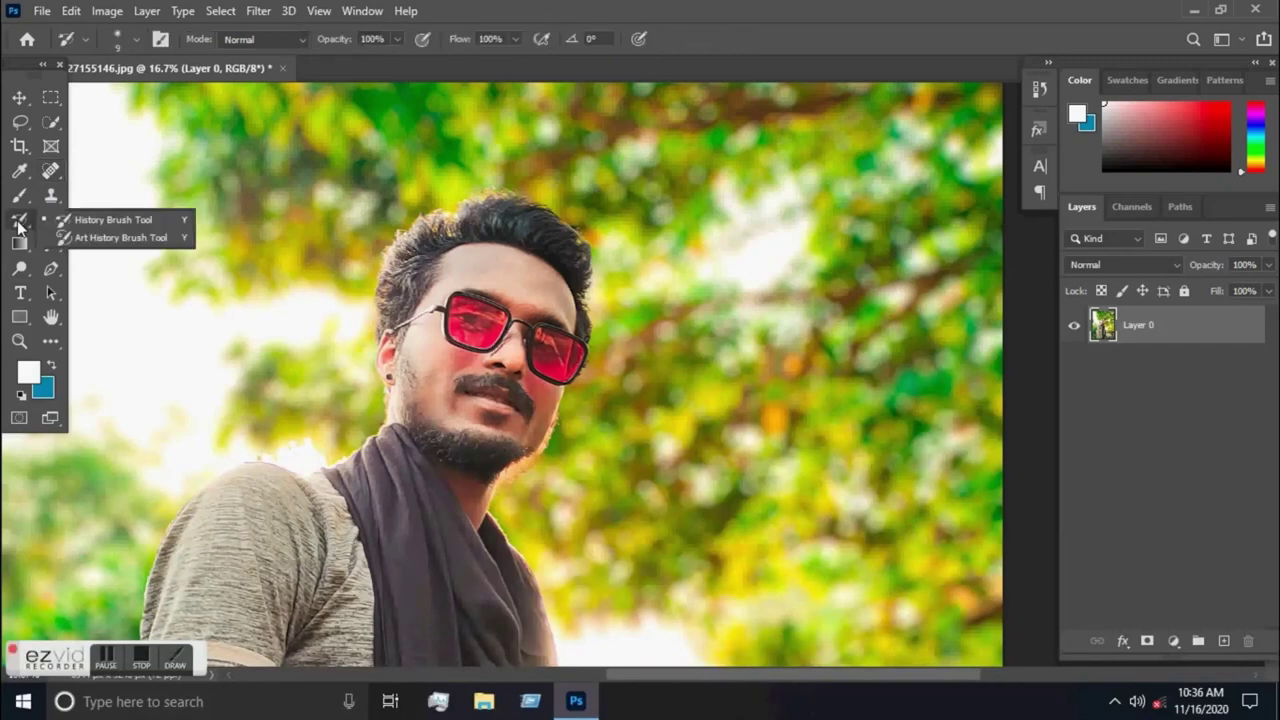
left_click(80, 208)
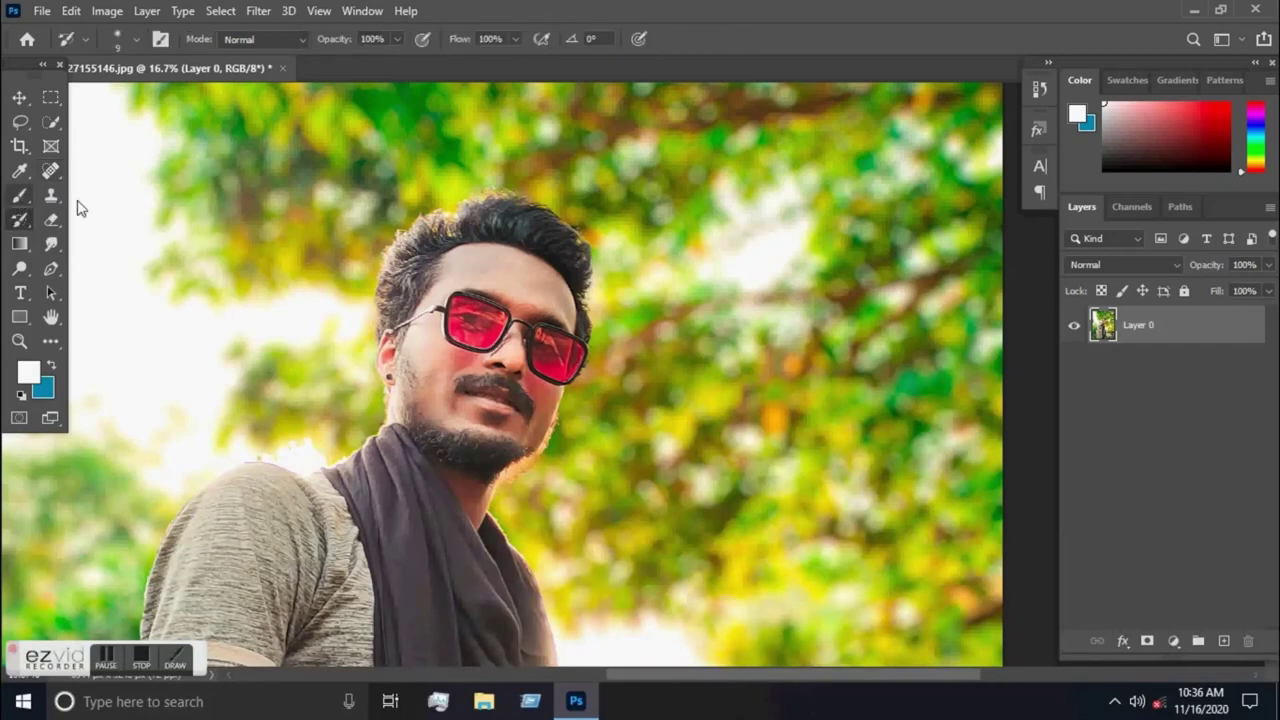
left_click(17, 197)
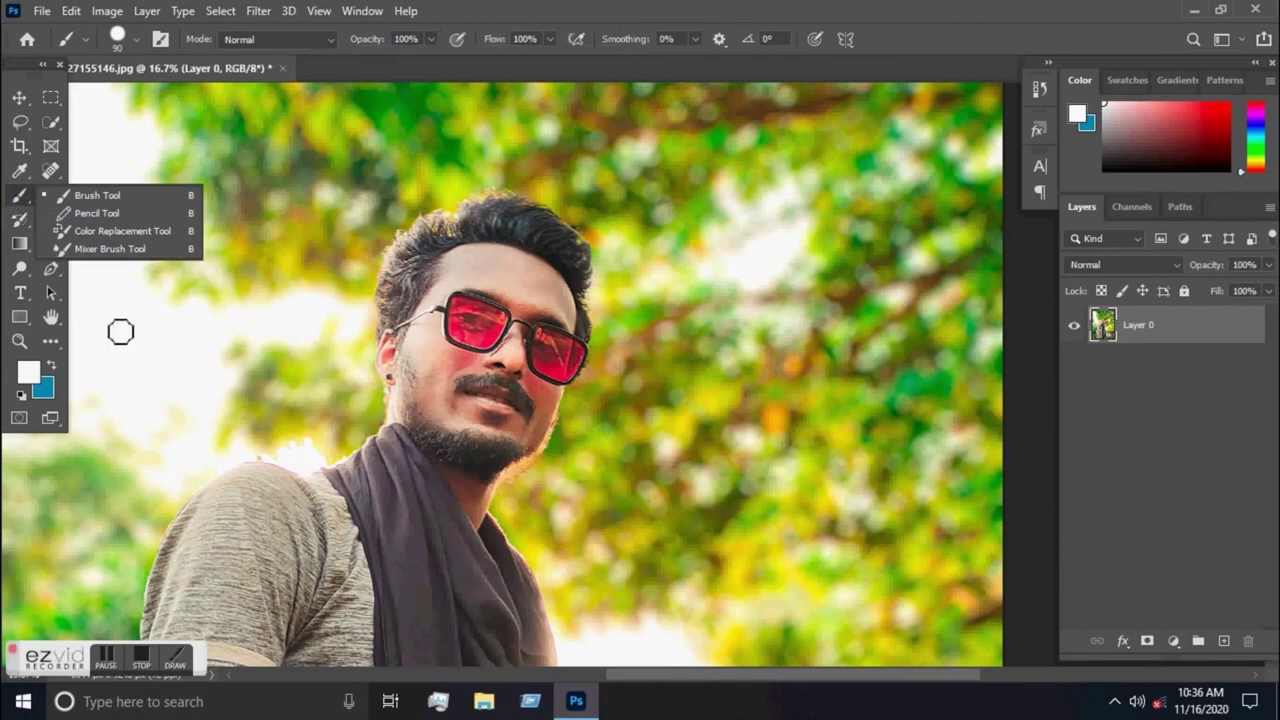
left_click(114, 249)
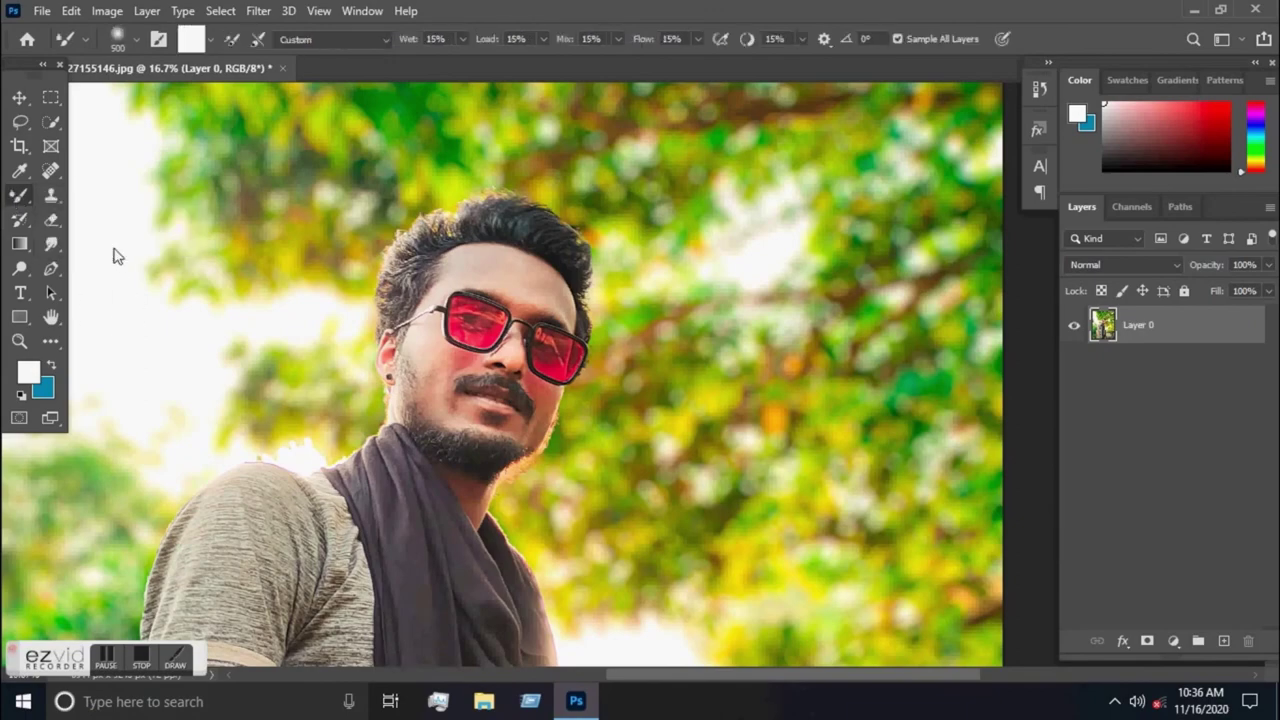
Sample the forehead skin tone, smooth the forehead with the mixer brush, and minimise Photoshop.
left_click(485, 275)
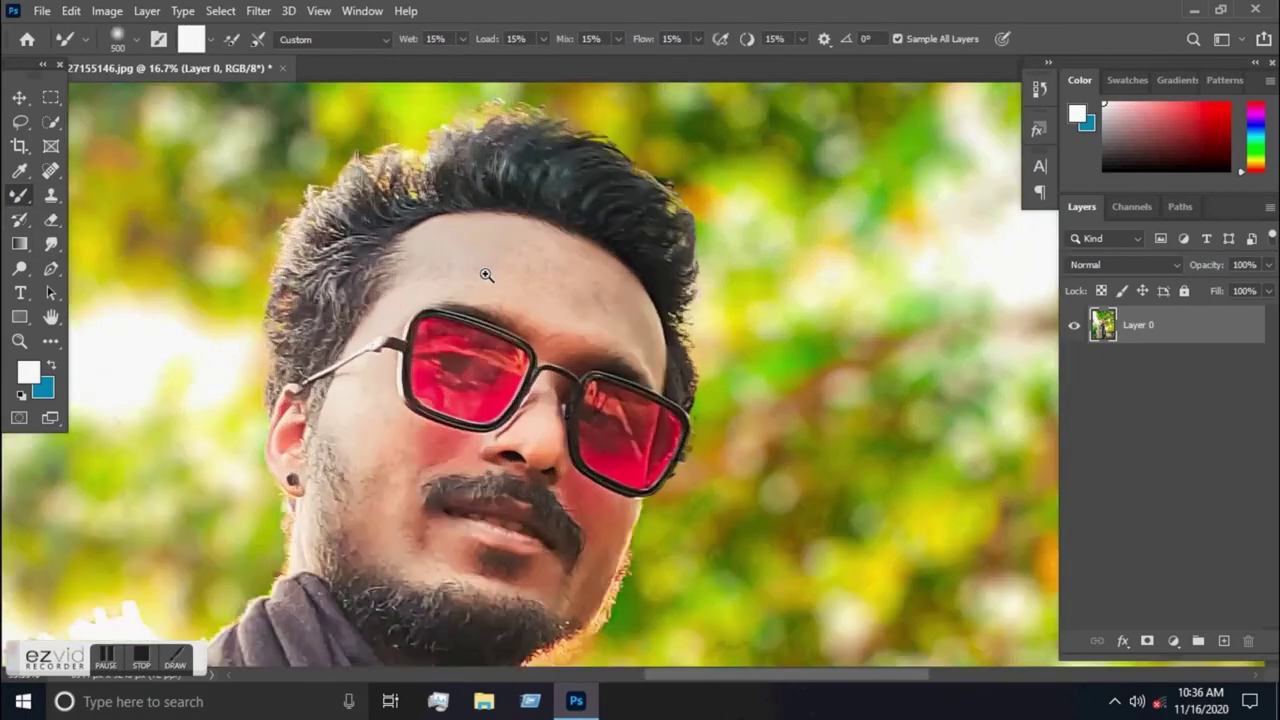
left_click(430, 255)
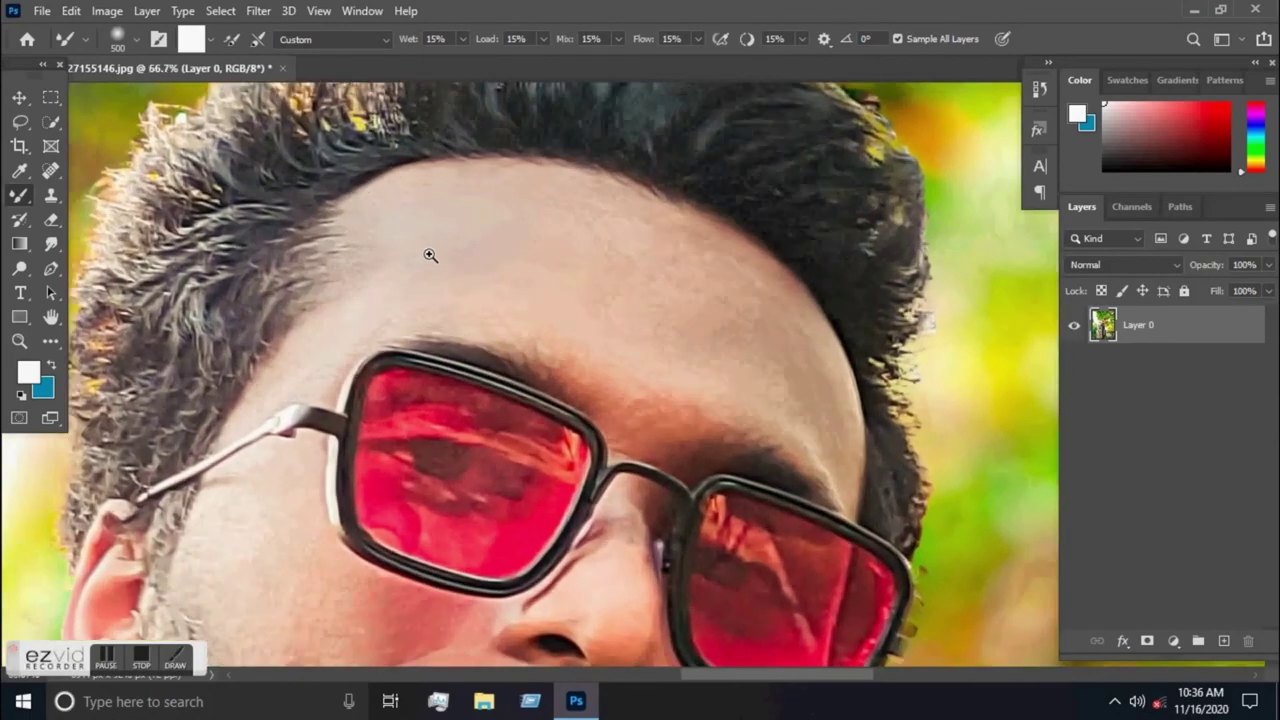
left_click(393, 199, "alt")
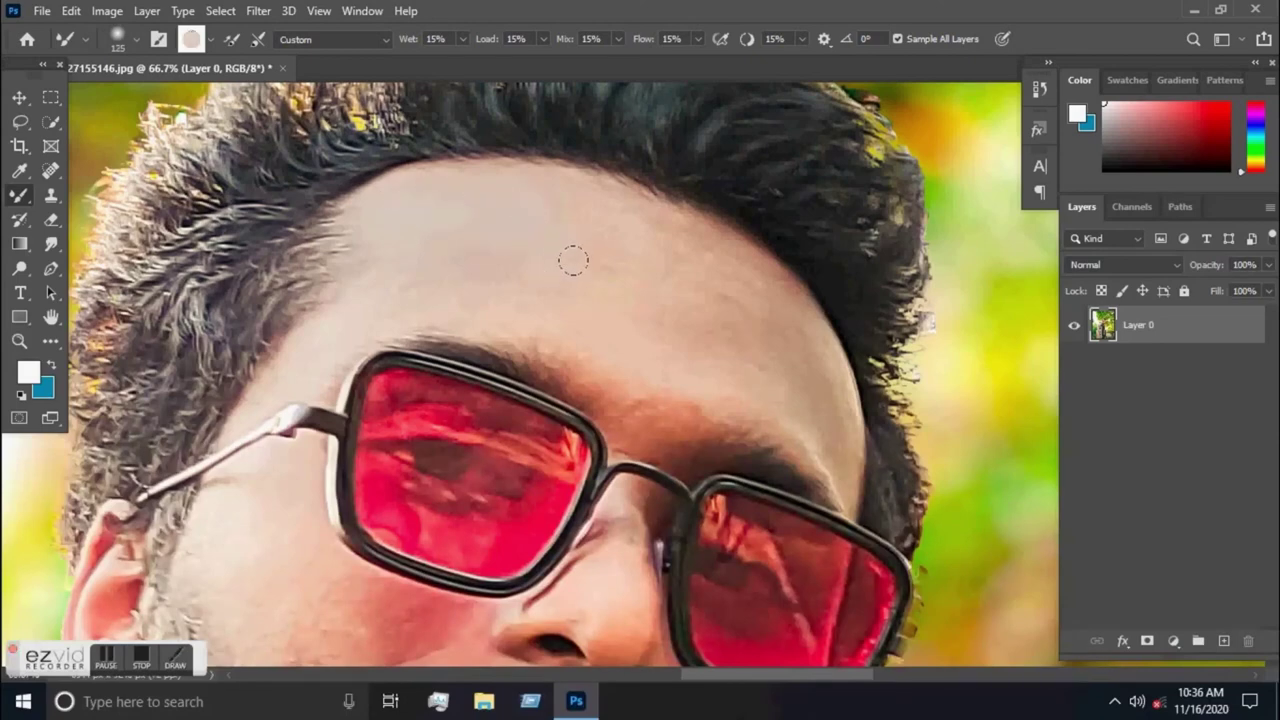
mouse_move(695, 260)
left_mouse_down()
mouse_move(649, 304)
mouse_move(729, 293)
left_mouse_up()
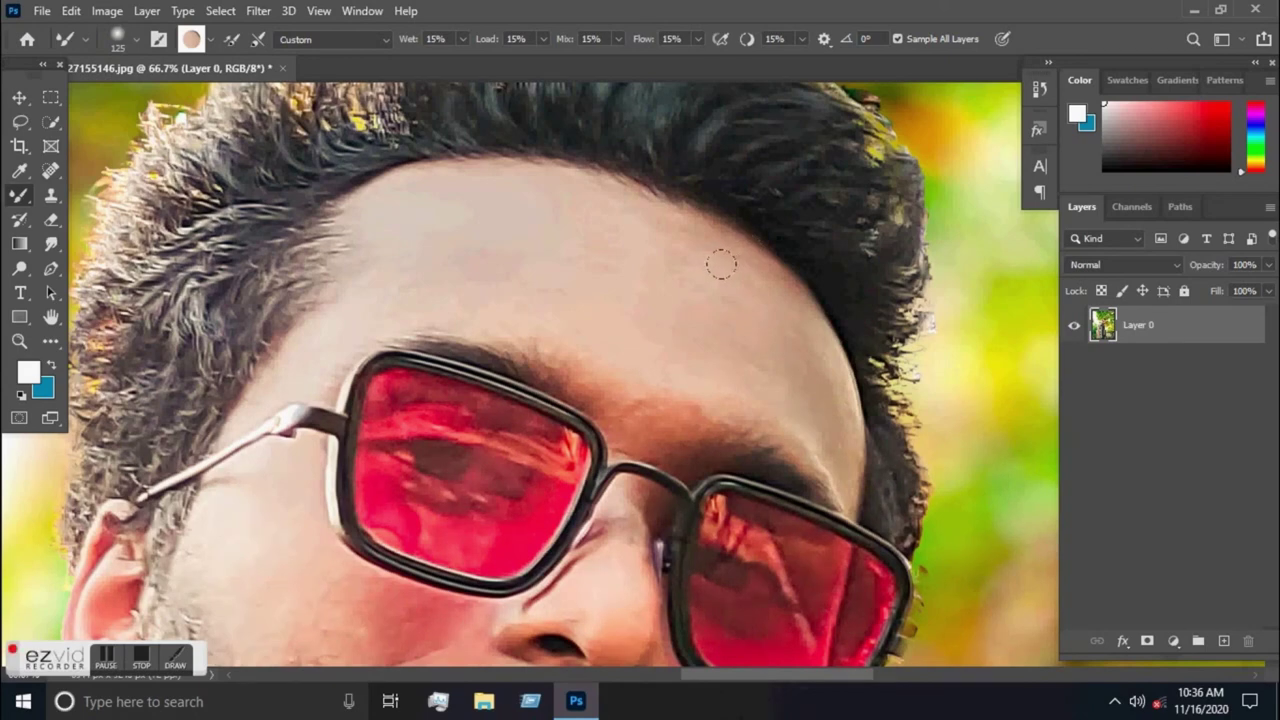
left_click(1197, 15)
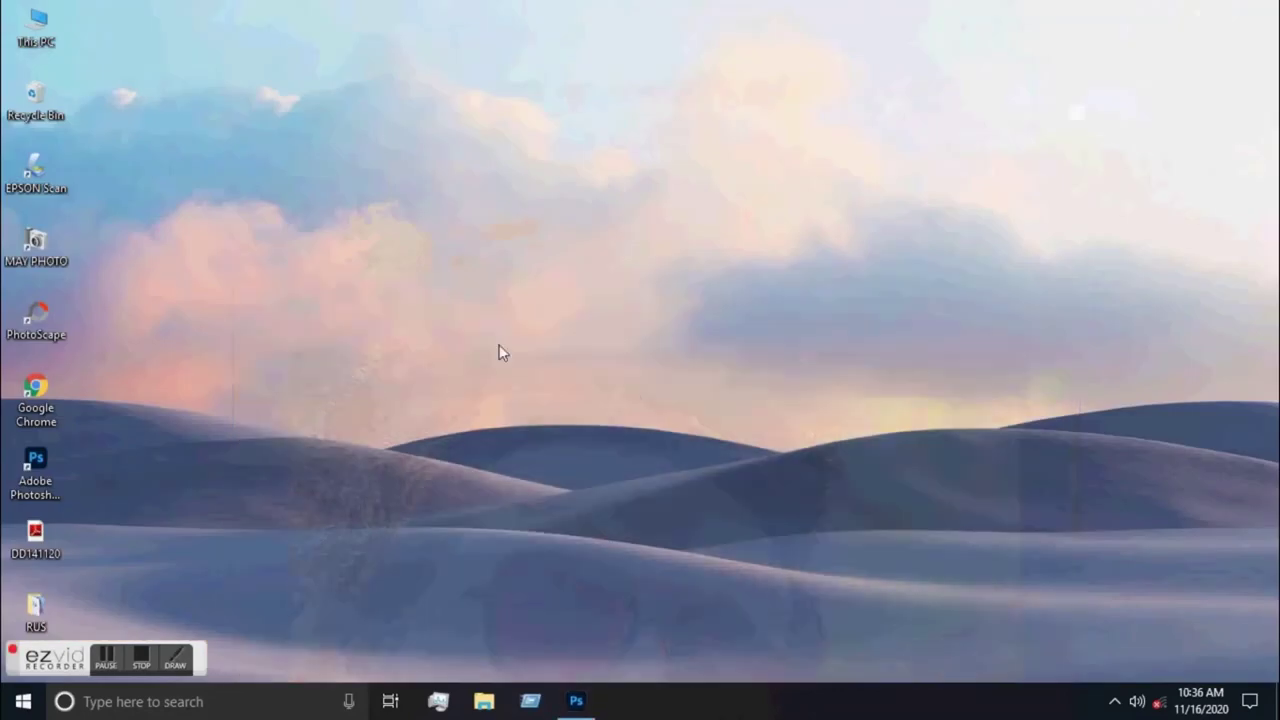
right_click(378, 208)
left_click(378, 209)
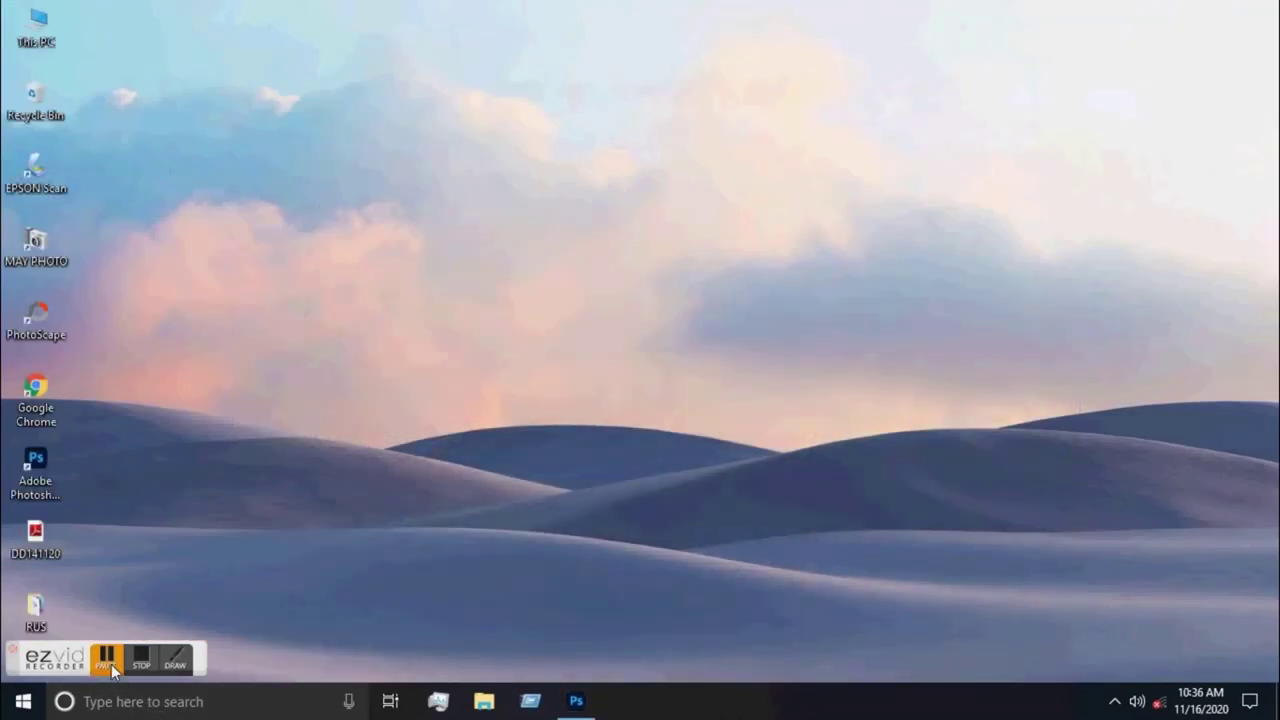